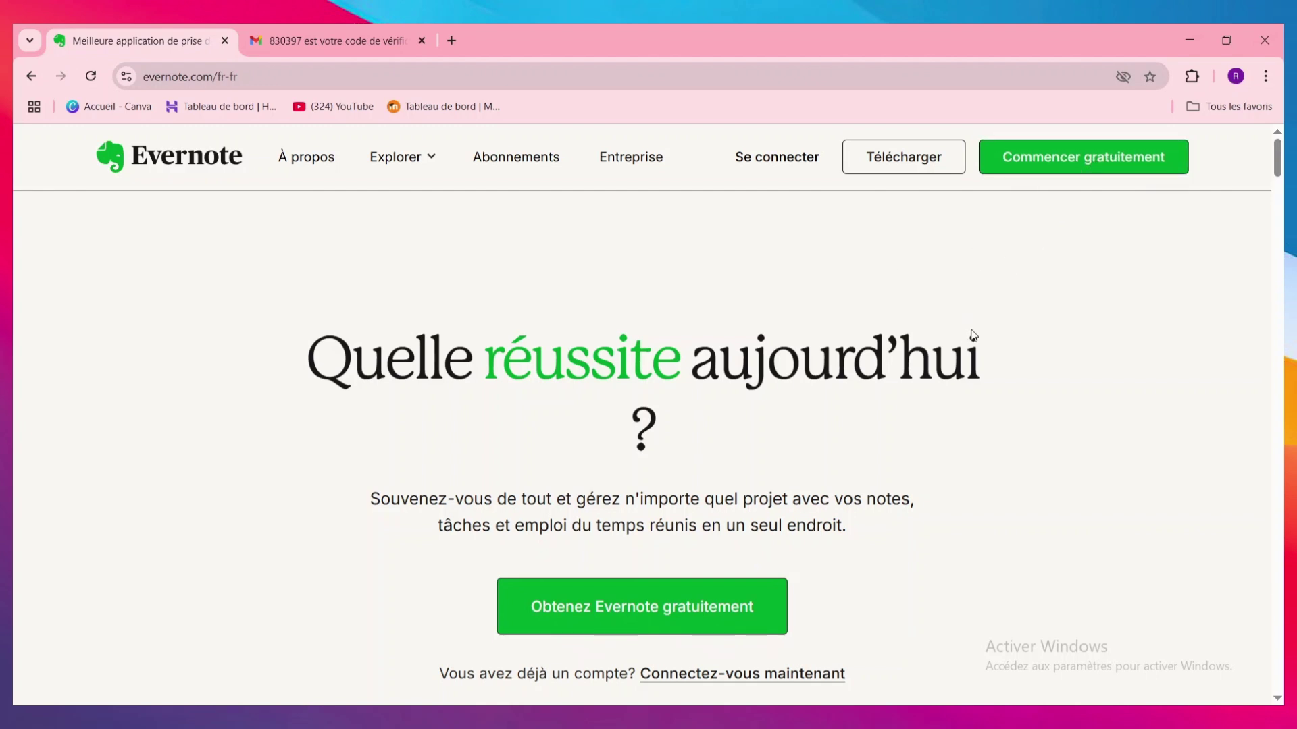
Step: Look over the Evernote home page and open the free account registration page
scroll(973, 336, down, 8)
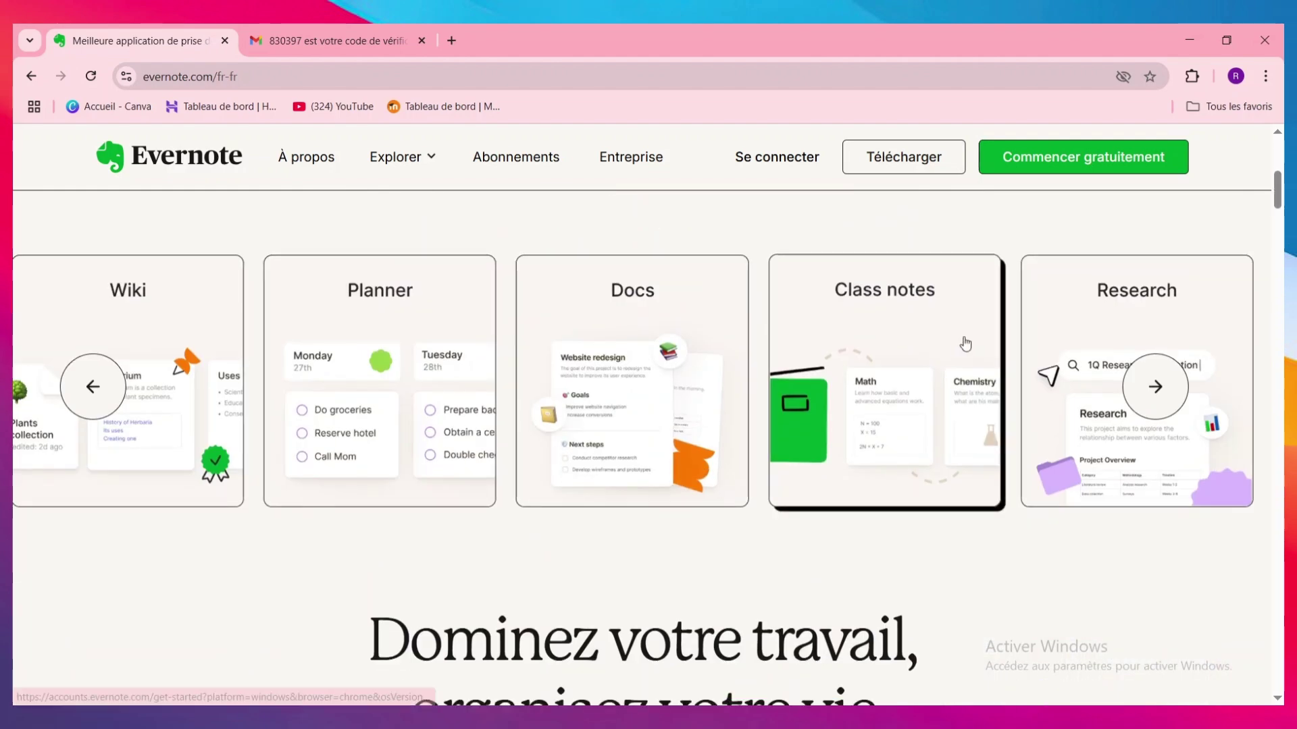
scroll(966, 343, up, 8)
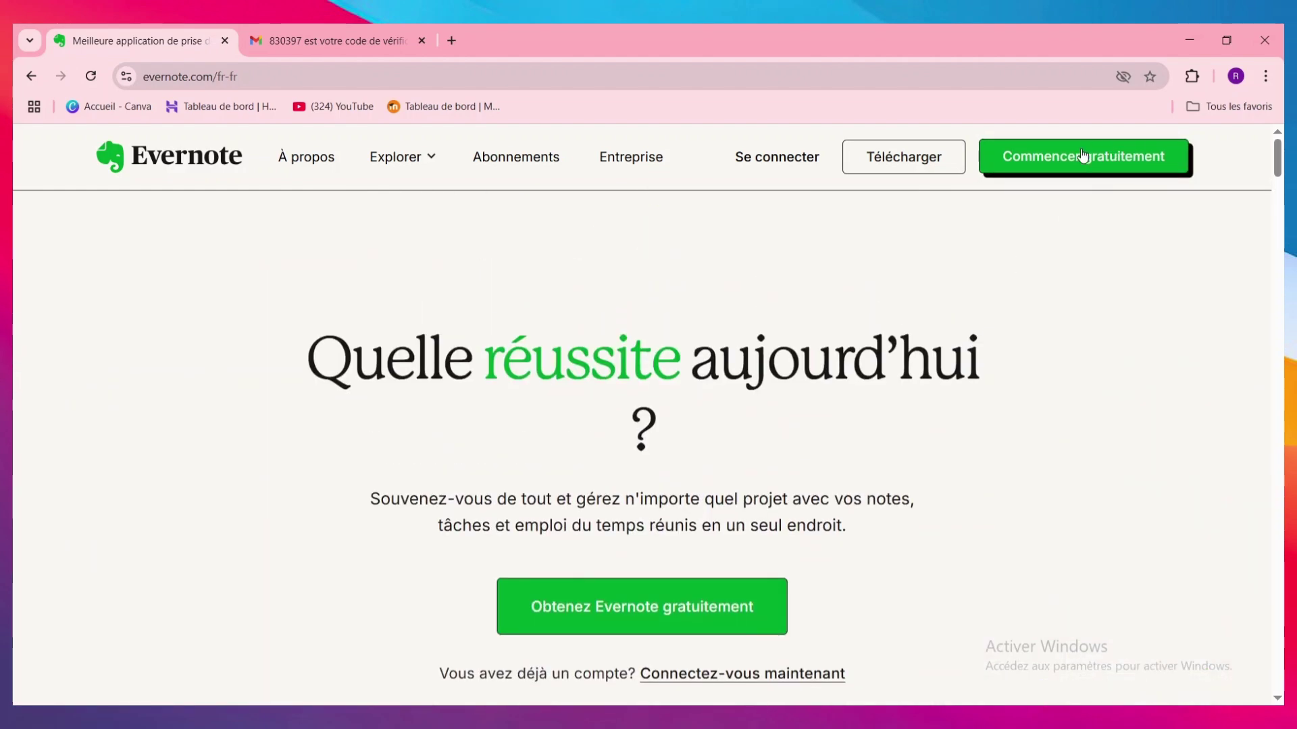
click(1083, 156)
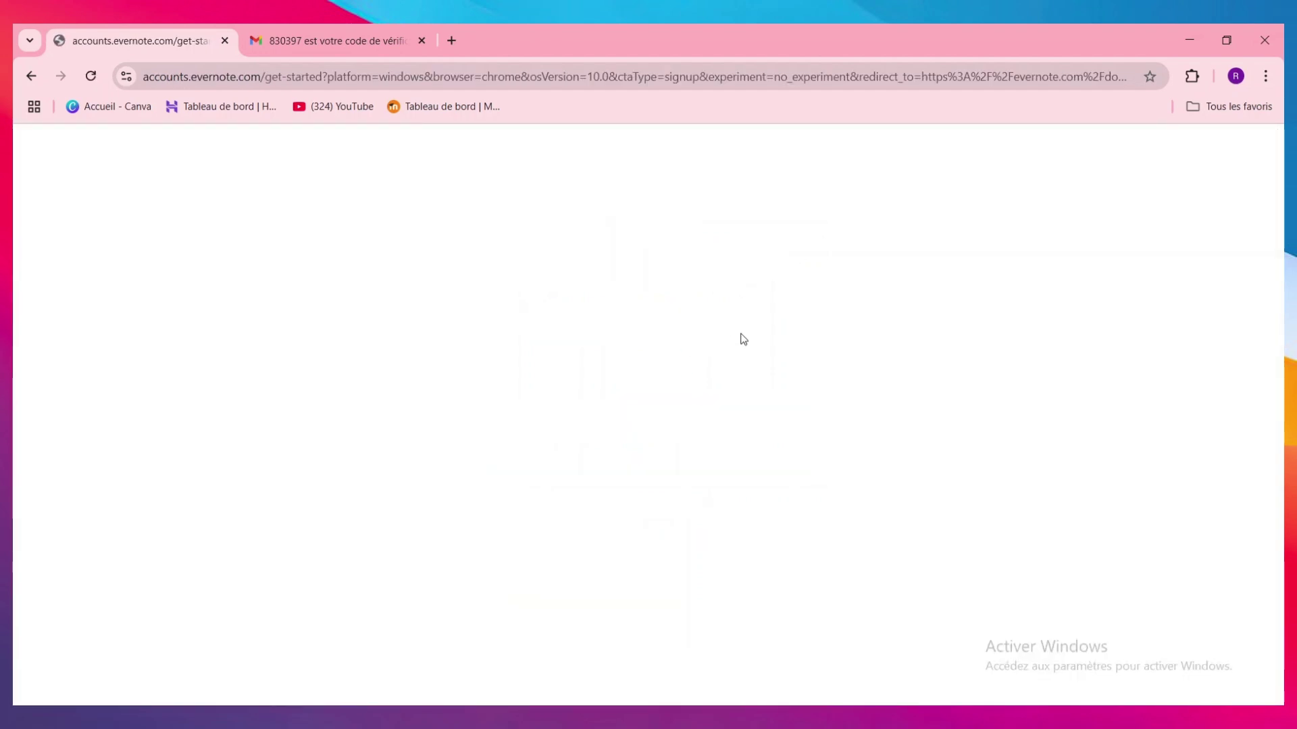
Step: Register a new Evernote account with the account holder's e-mail address
click(422, 371)
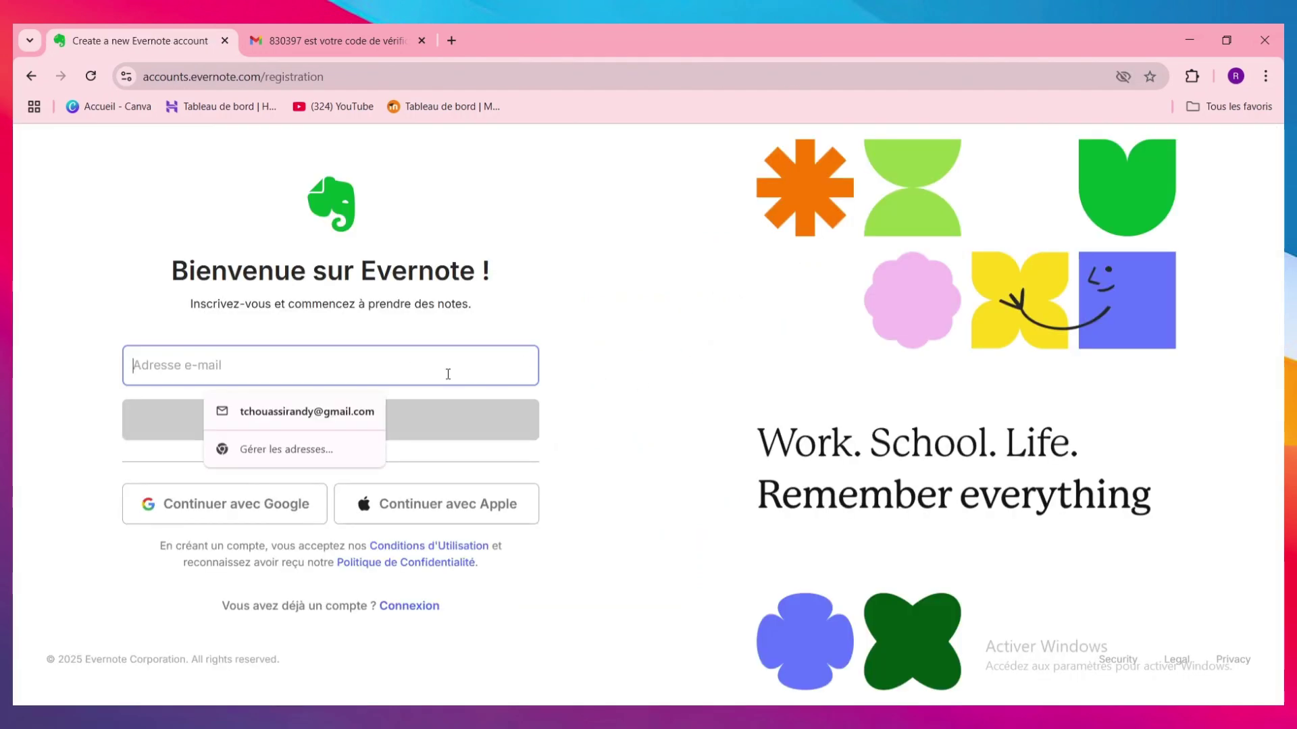
click(560, 312)
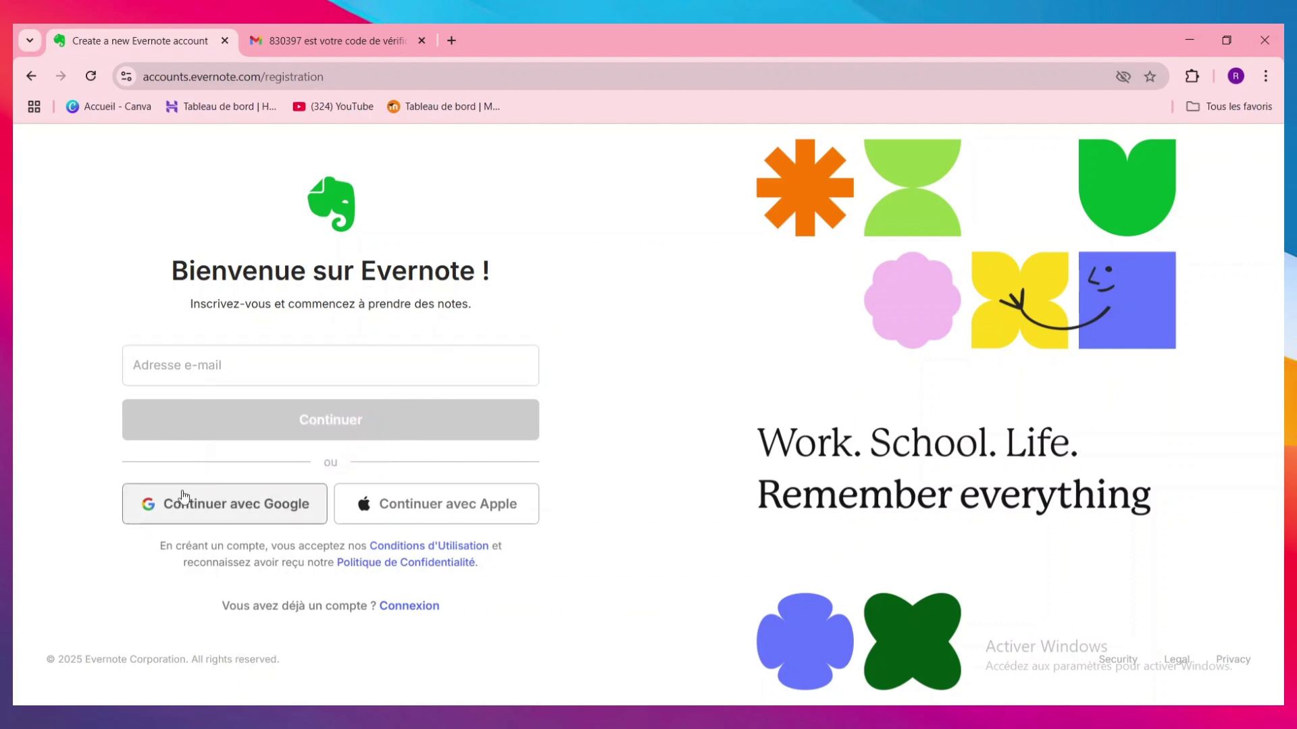
click(391, 368)
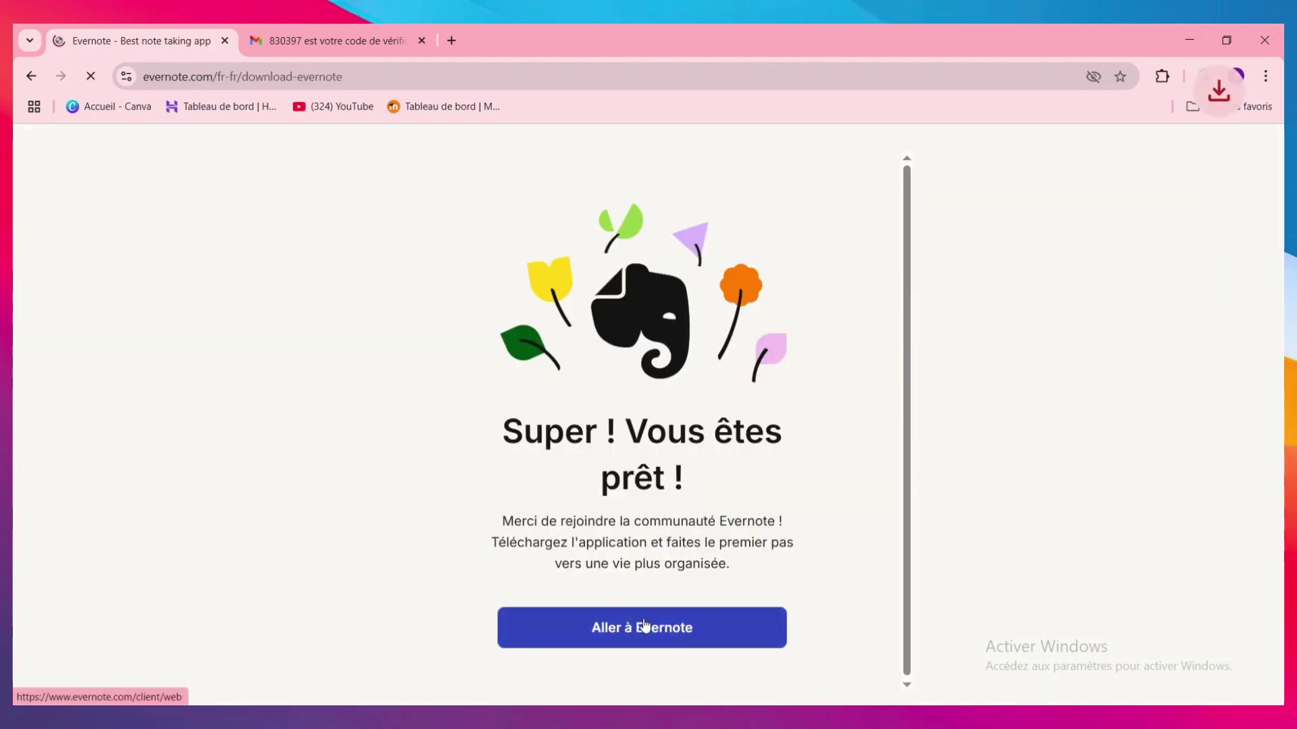
Step: Continue to the Evernote web client and pause the Evernote-latest.exe download
click(1207, 77)
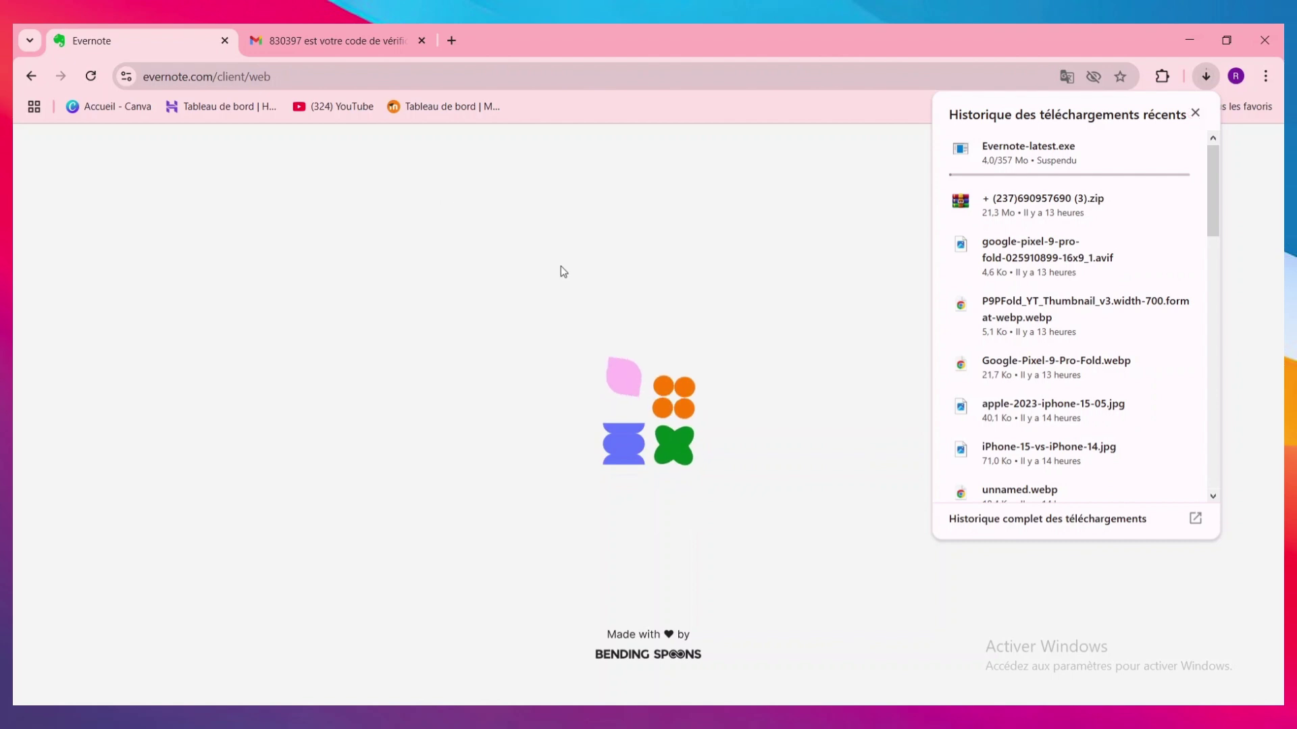
click(563, 272)
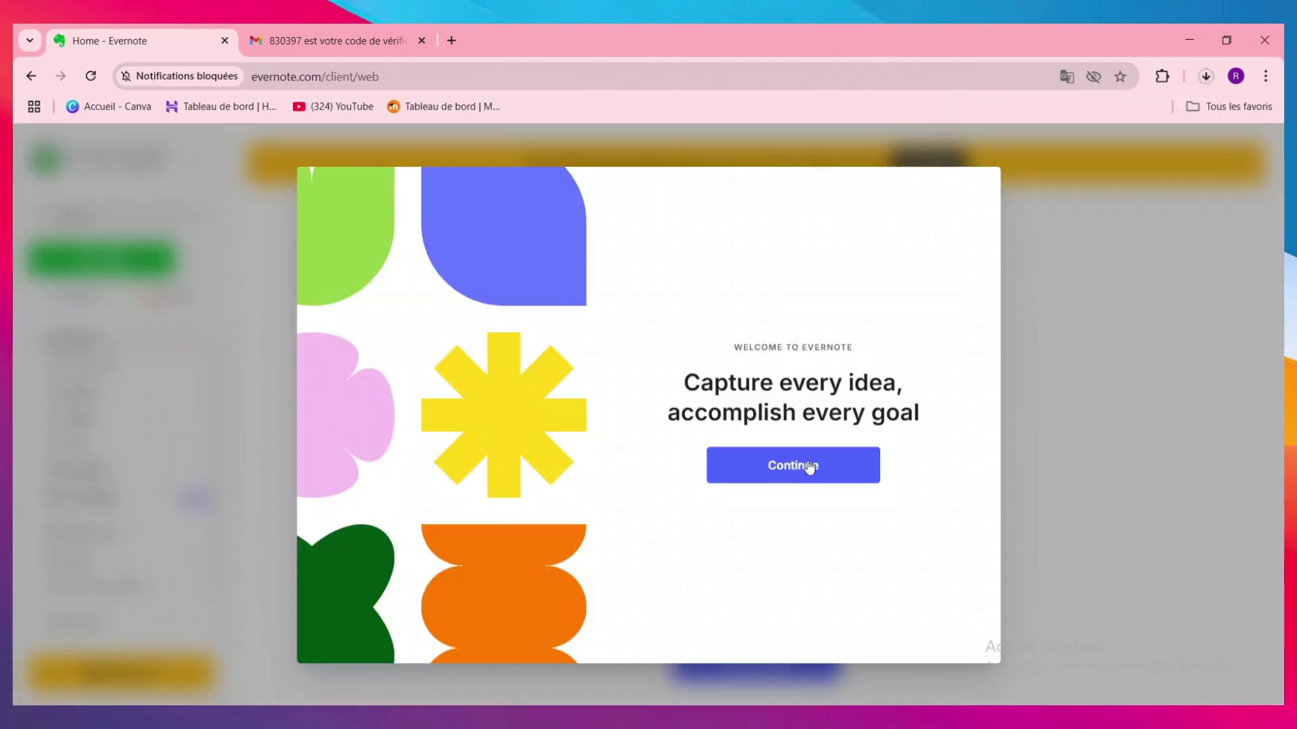
Step: Answer the onboarding questions with Personnel, Capturez rapidement les idées, Il a été recommandé and Prise de notes
click(804, 471)
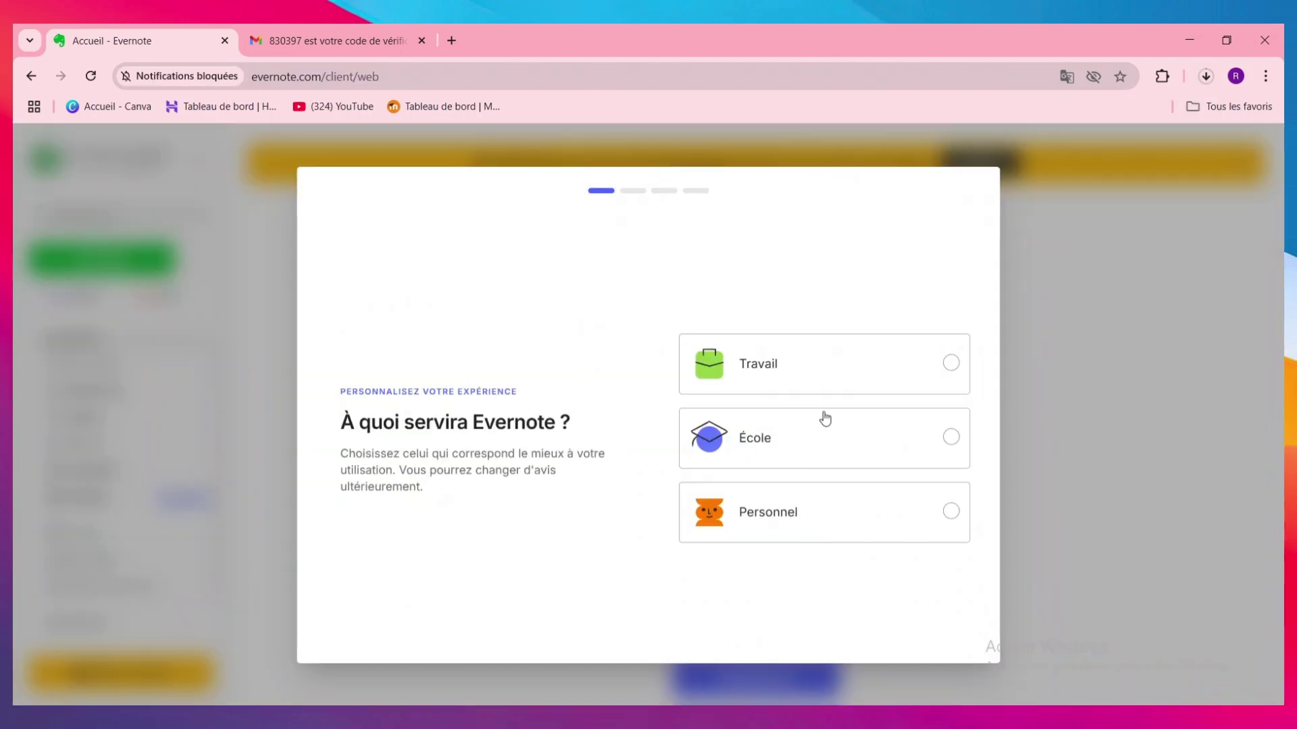
click(833, 508)
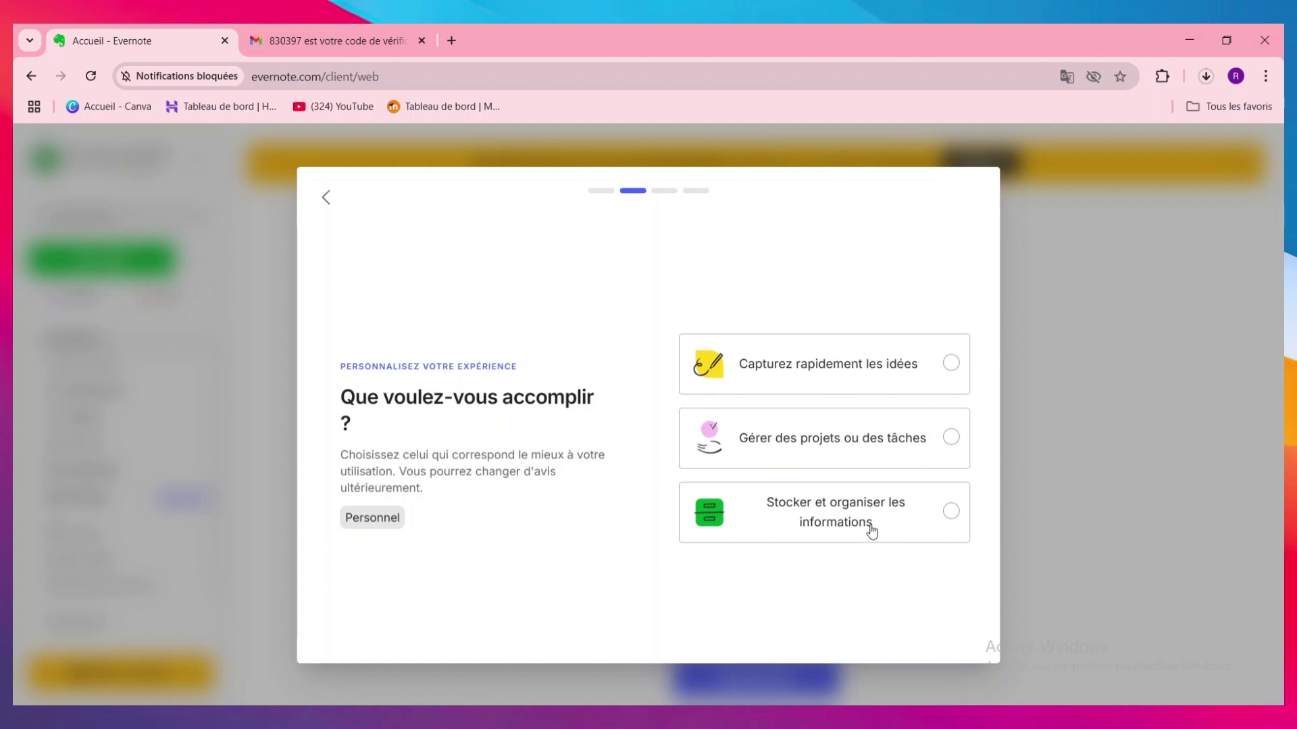
click(827, 364)
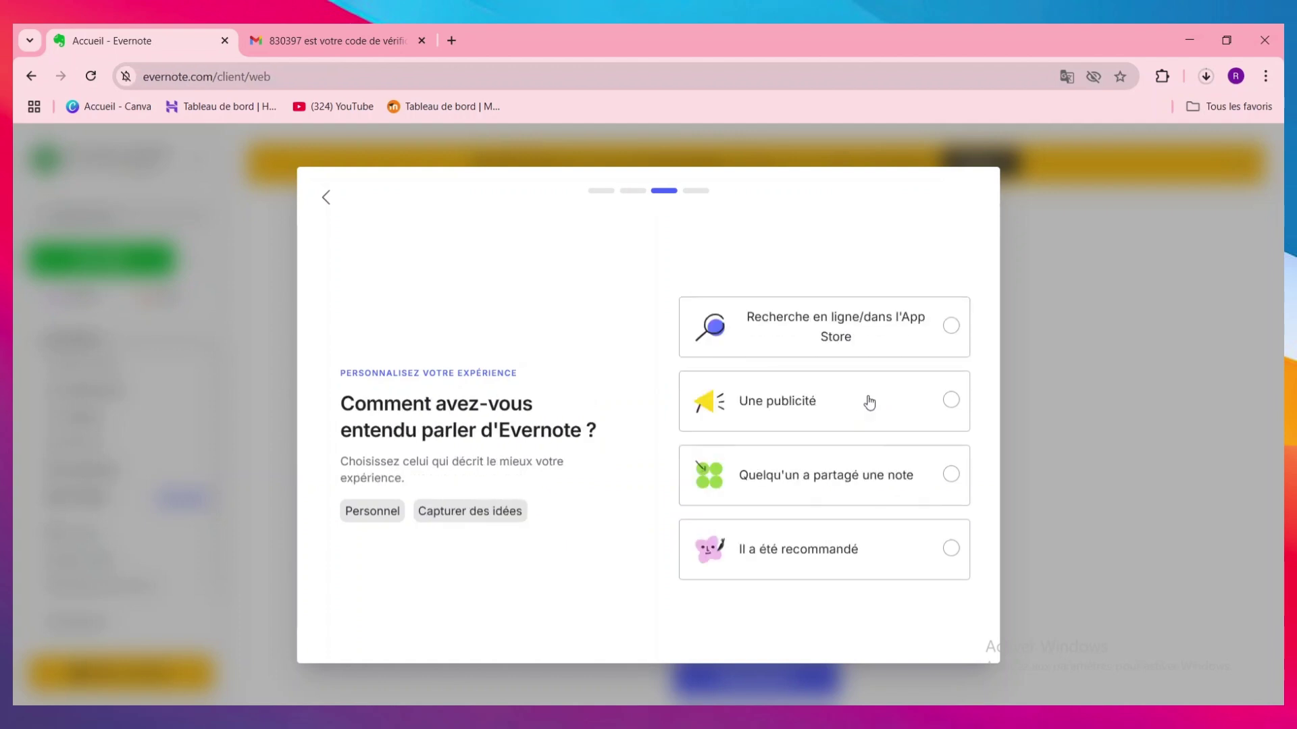
click(865, 551)
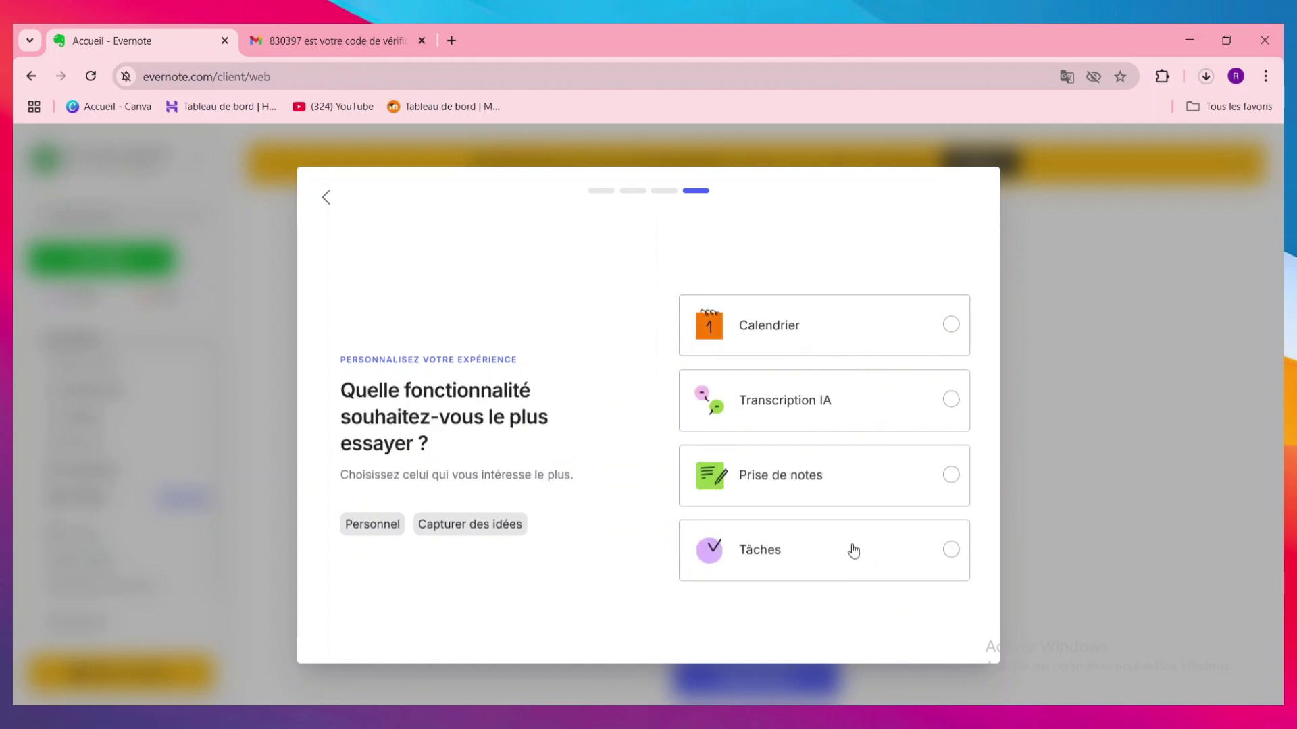
click(875, 481)
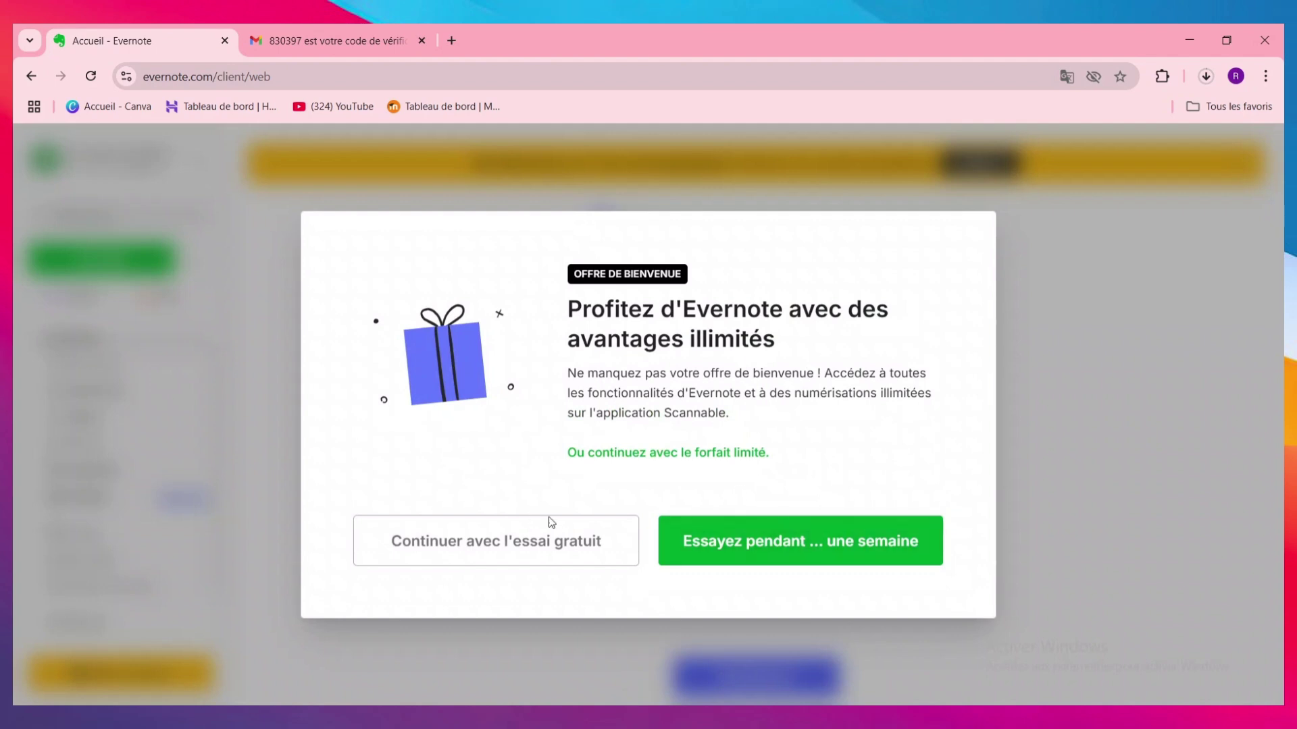
Step: Continue with the free trial from the welcome offer and dismiss the 7-day trial banner
click(551, 540)
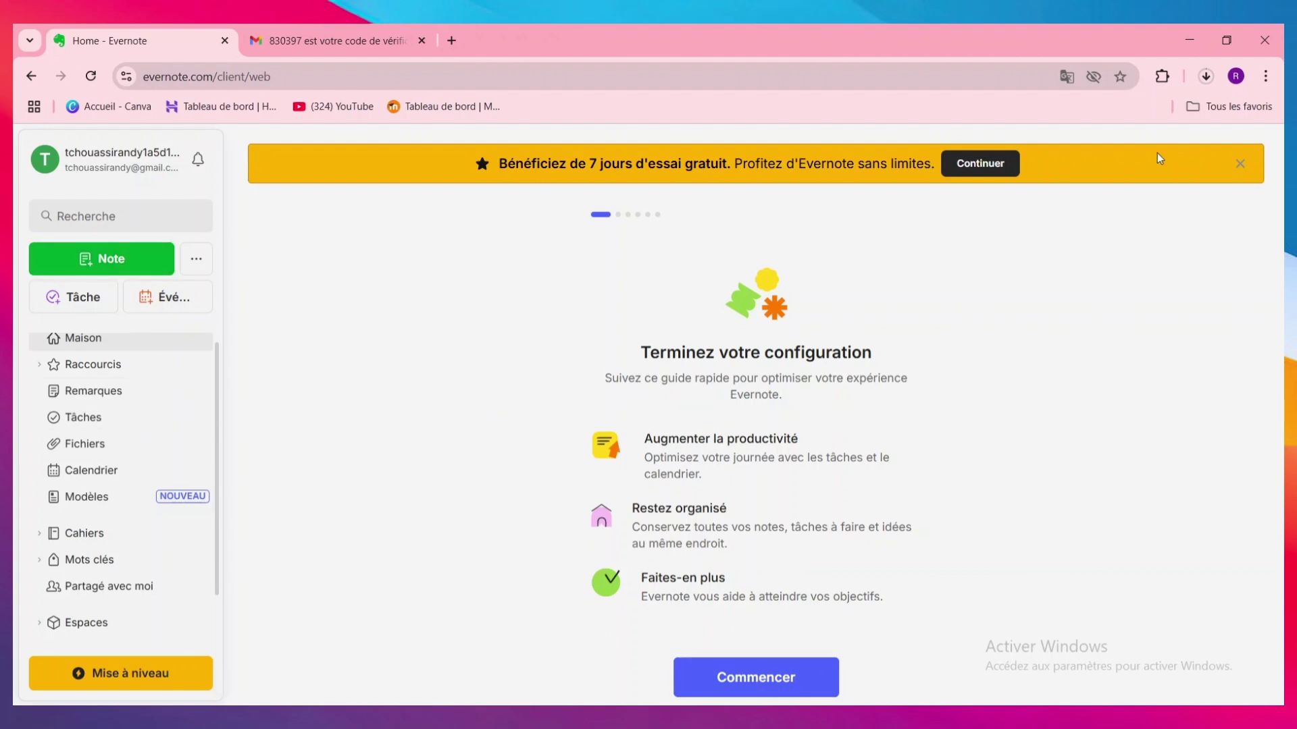
click(1238, 165)
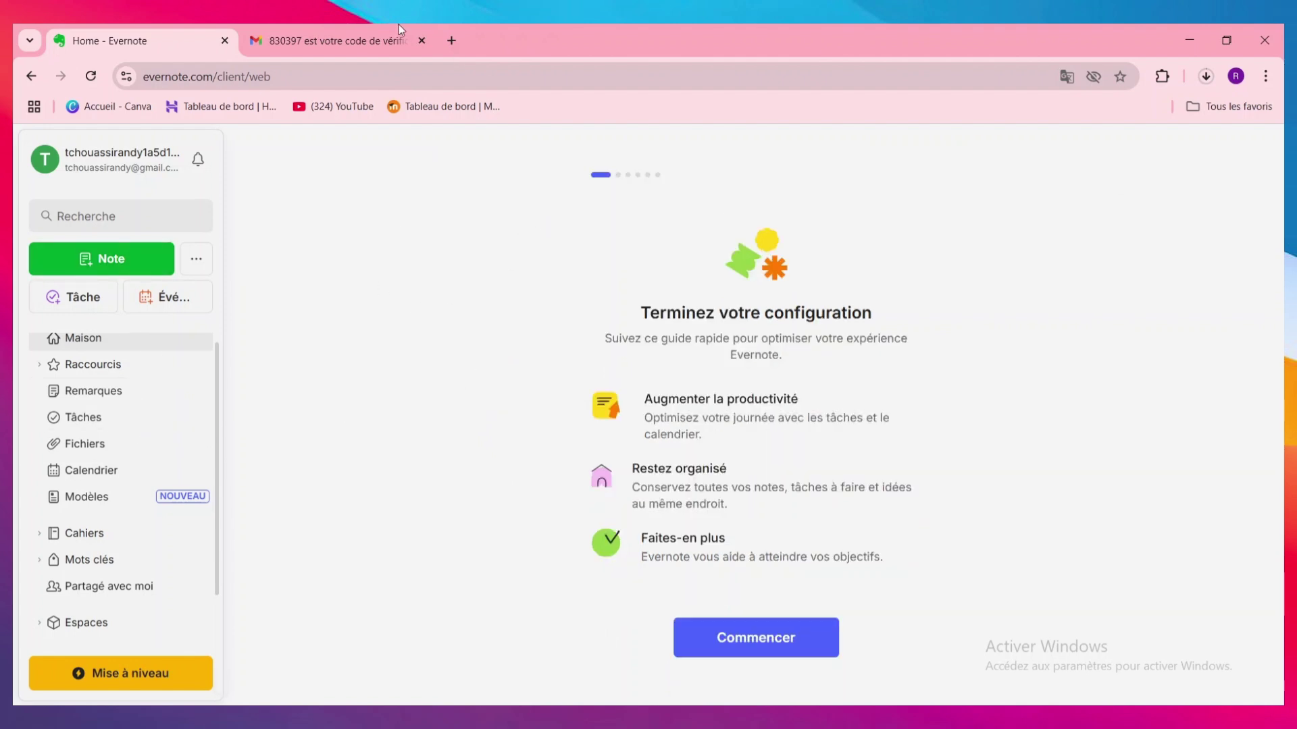
scroll(127, 385, down, 1)
scroll(128, 383, up, 2)
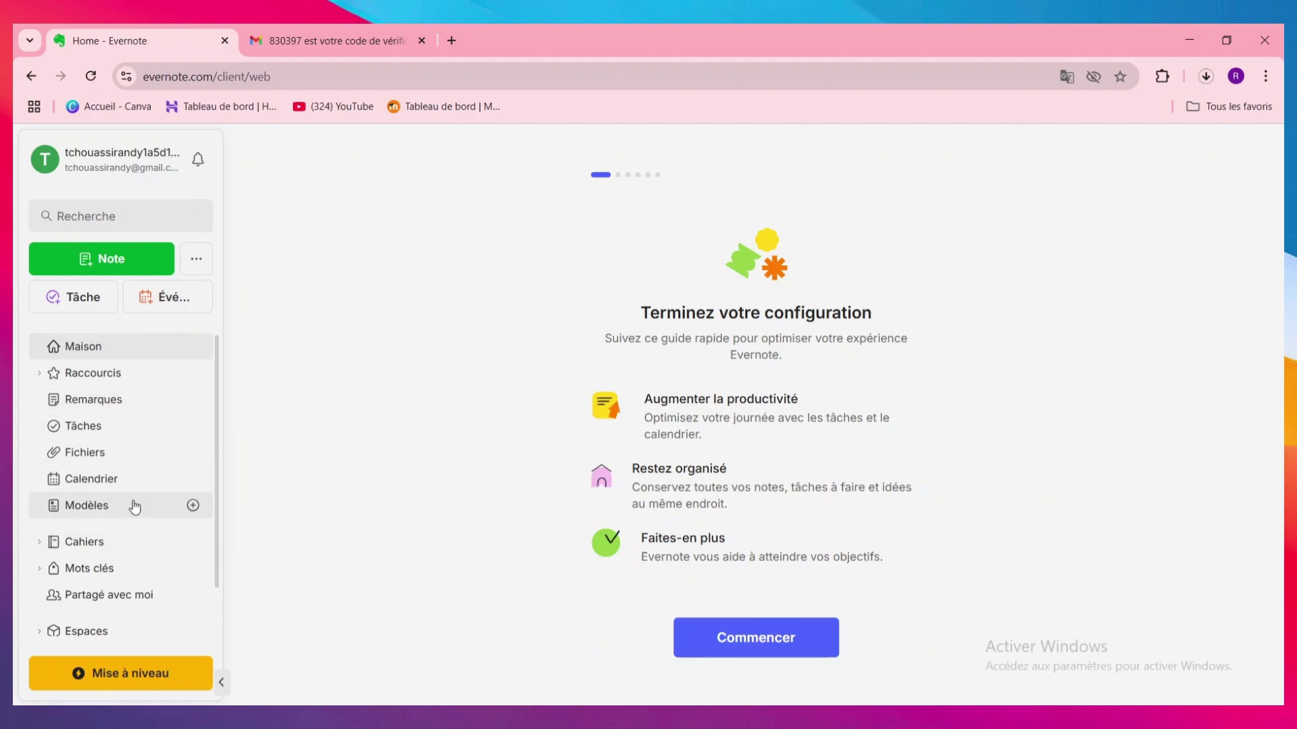
scroll(135, 520, down, 1)
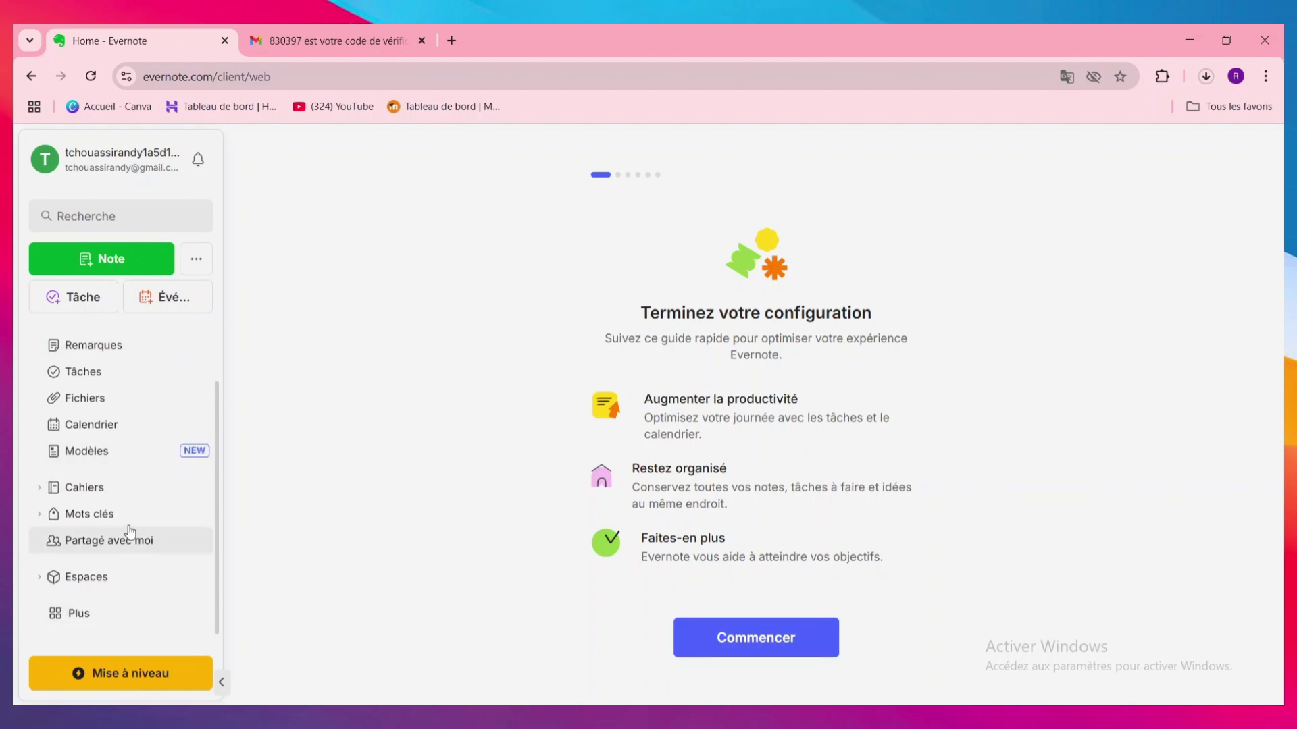
scroll(121, 491, up, 1)
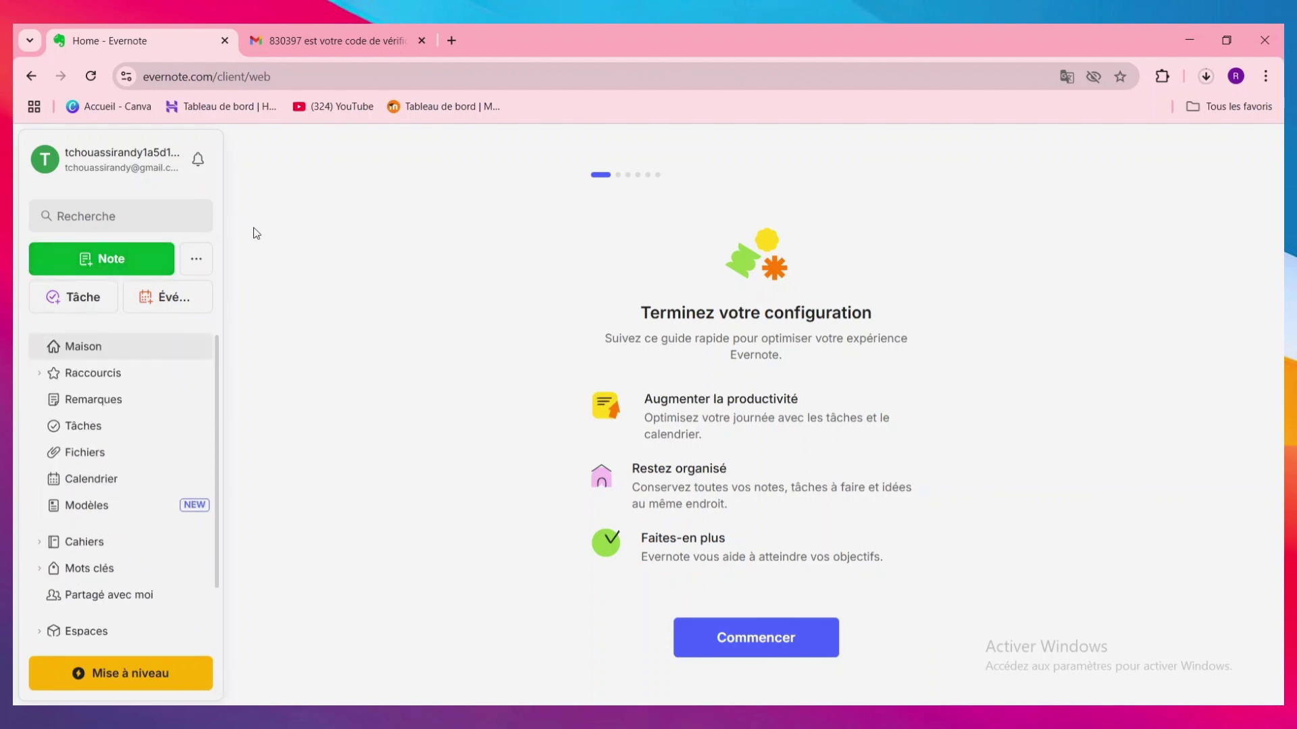
Step: Create a new note and give it the title "idee creative"
click(123, 261)
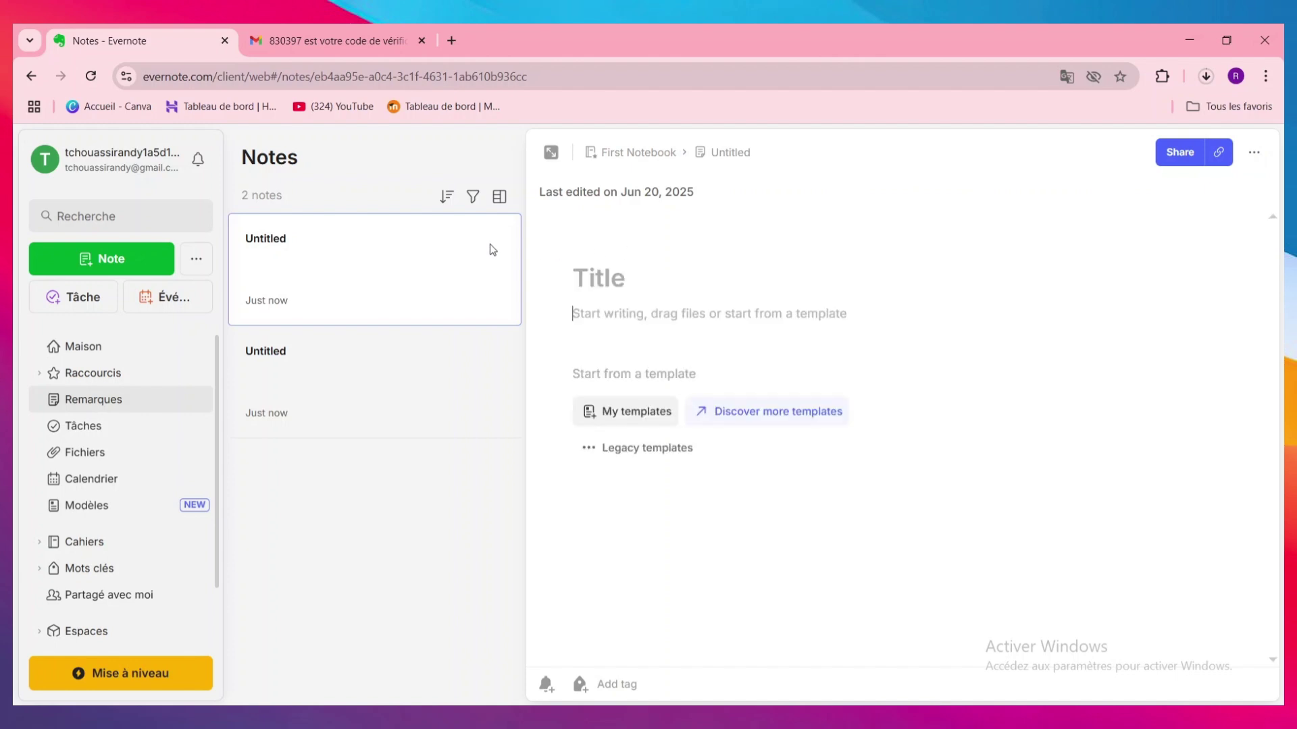
click(633, 287)
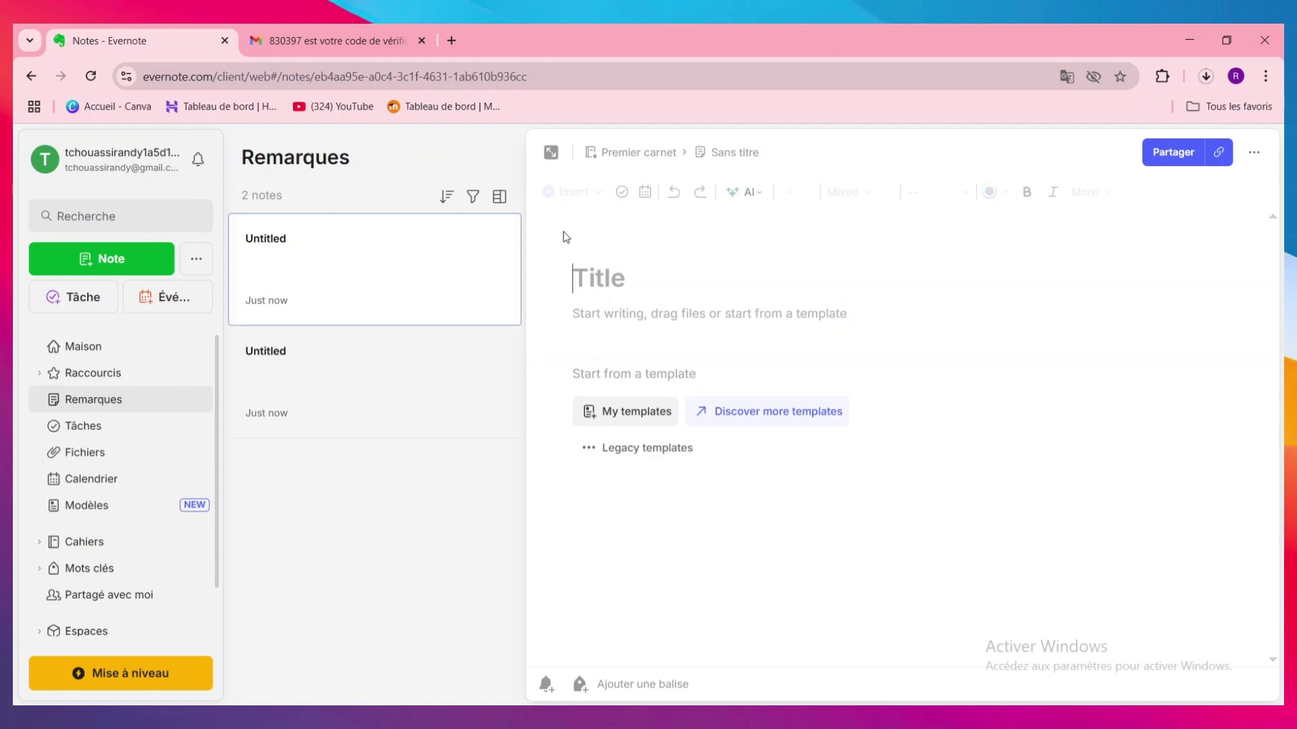
text(idee c)
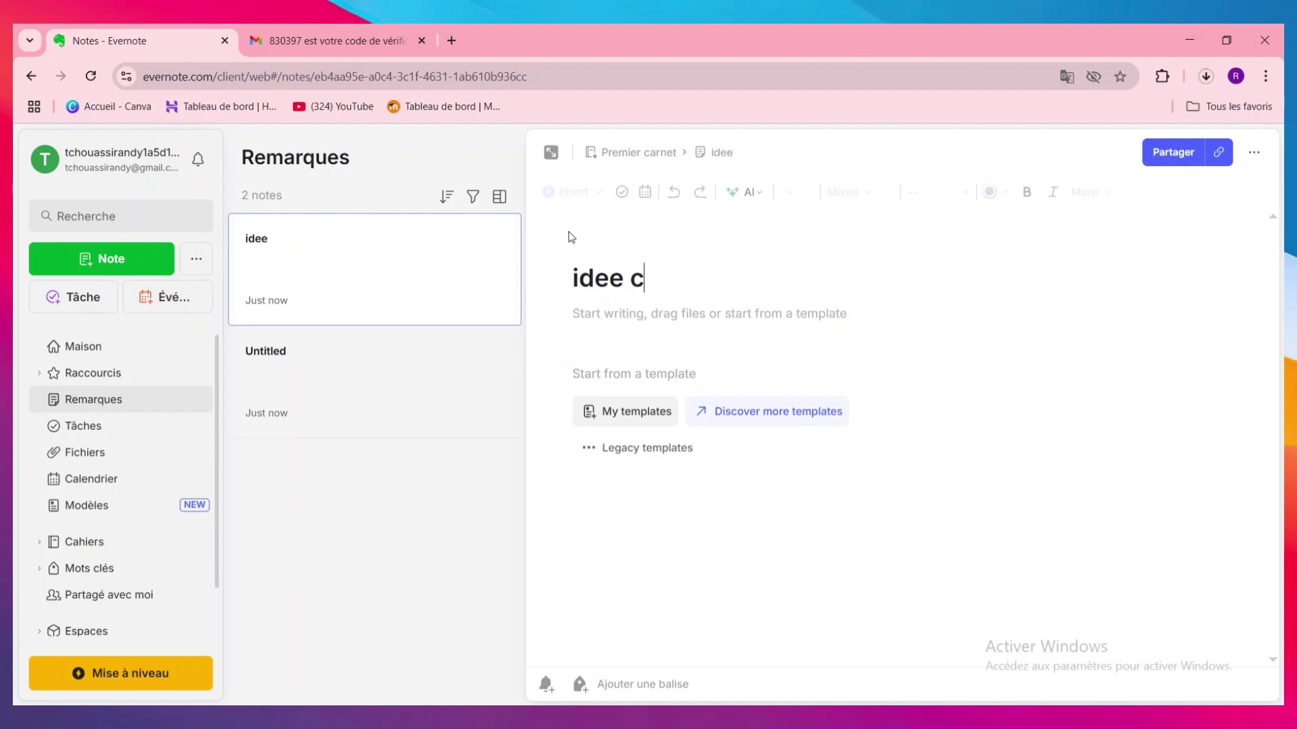
text(reative)
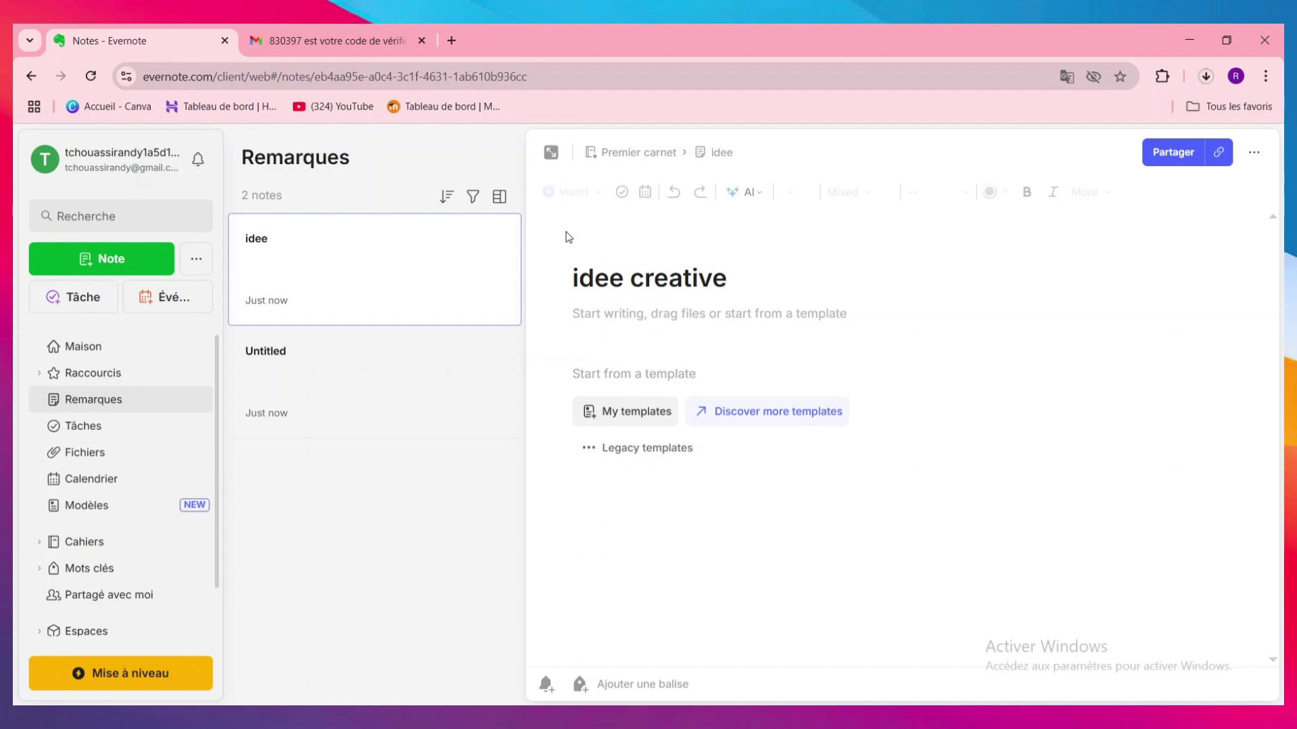
Step: Write "sources quotidienne a noter" in the body of the note and start a new line below it
click(666, 314)
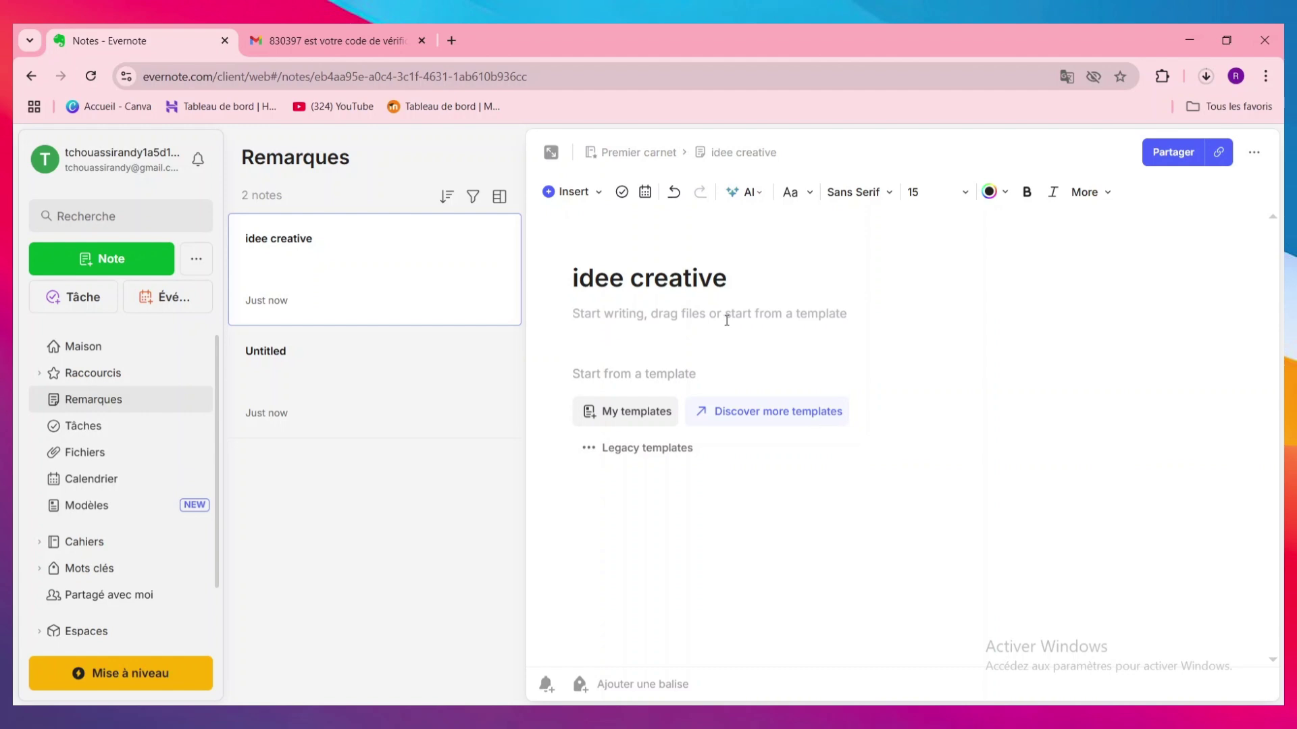
text(sou)
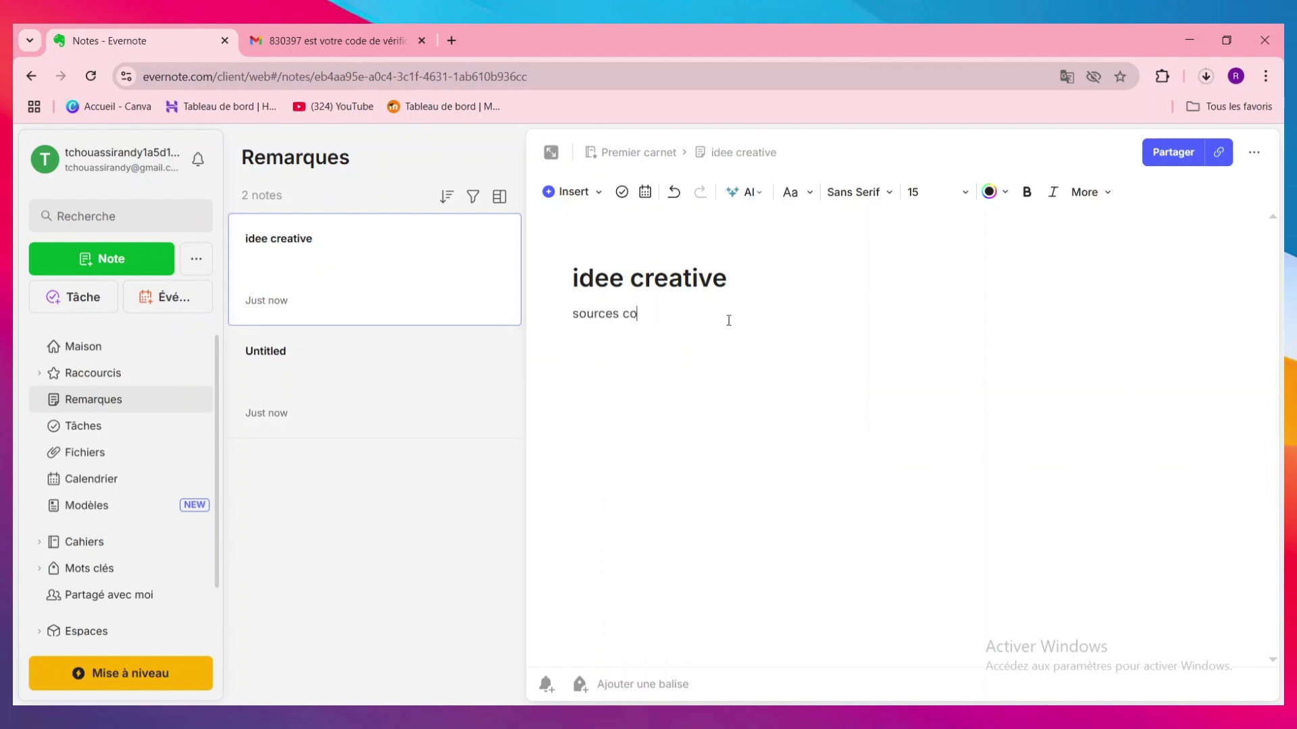
text(rces quotidienne a noter)
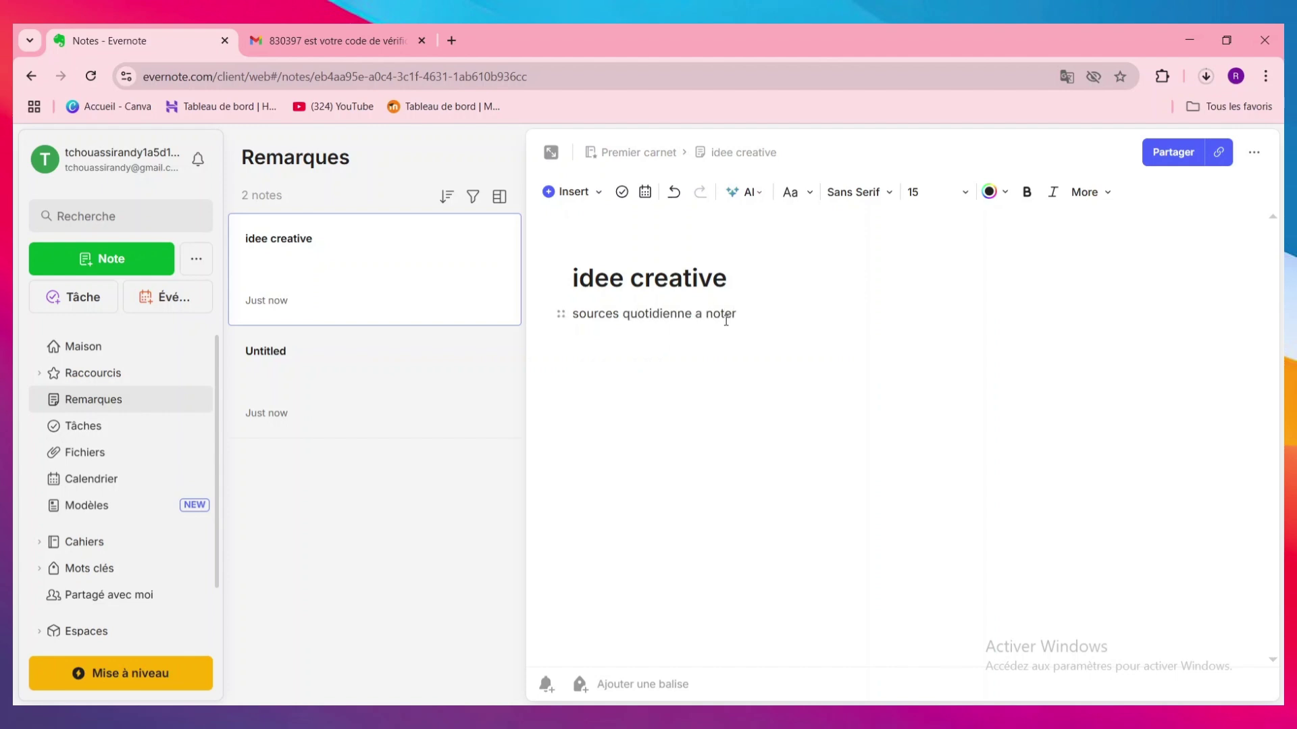
key(Return)
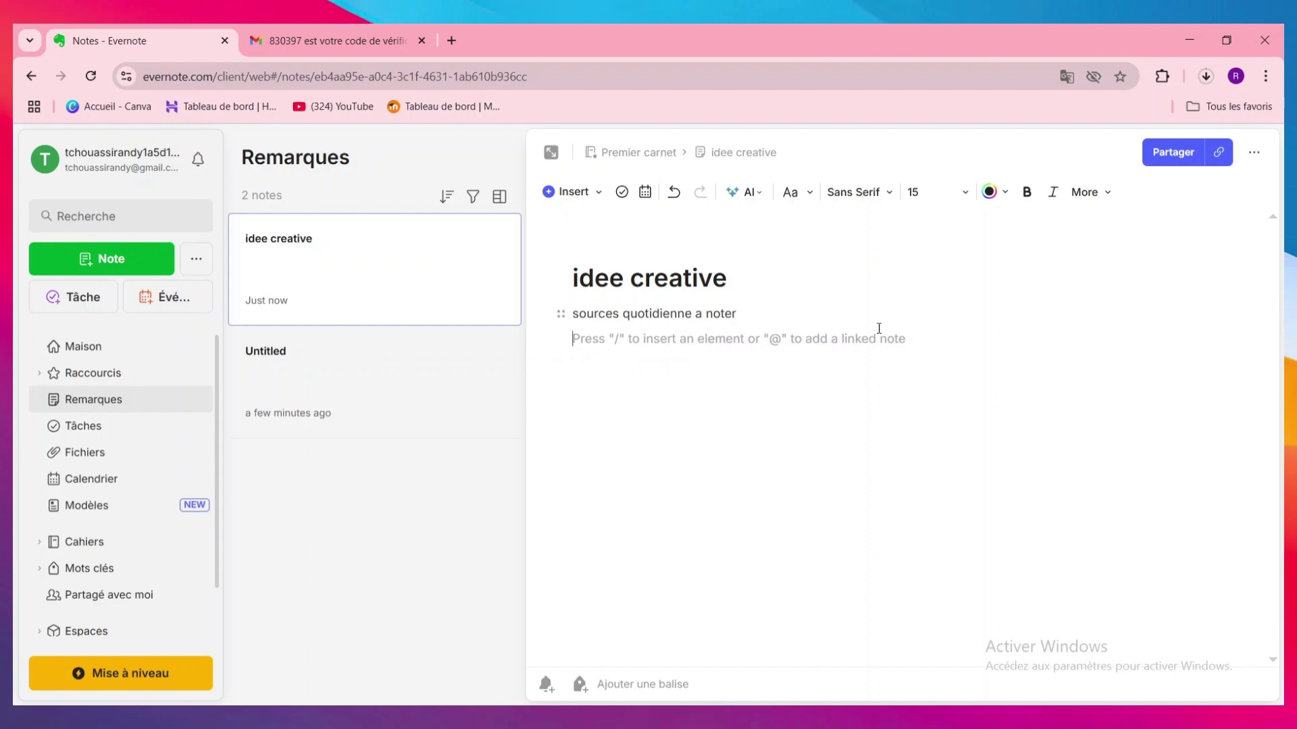
Step: Examine the list of elements that can be inserted on the note's new line, including the basics, date, media and advanced options
text(/)
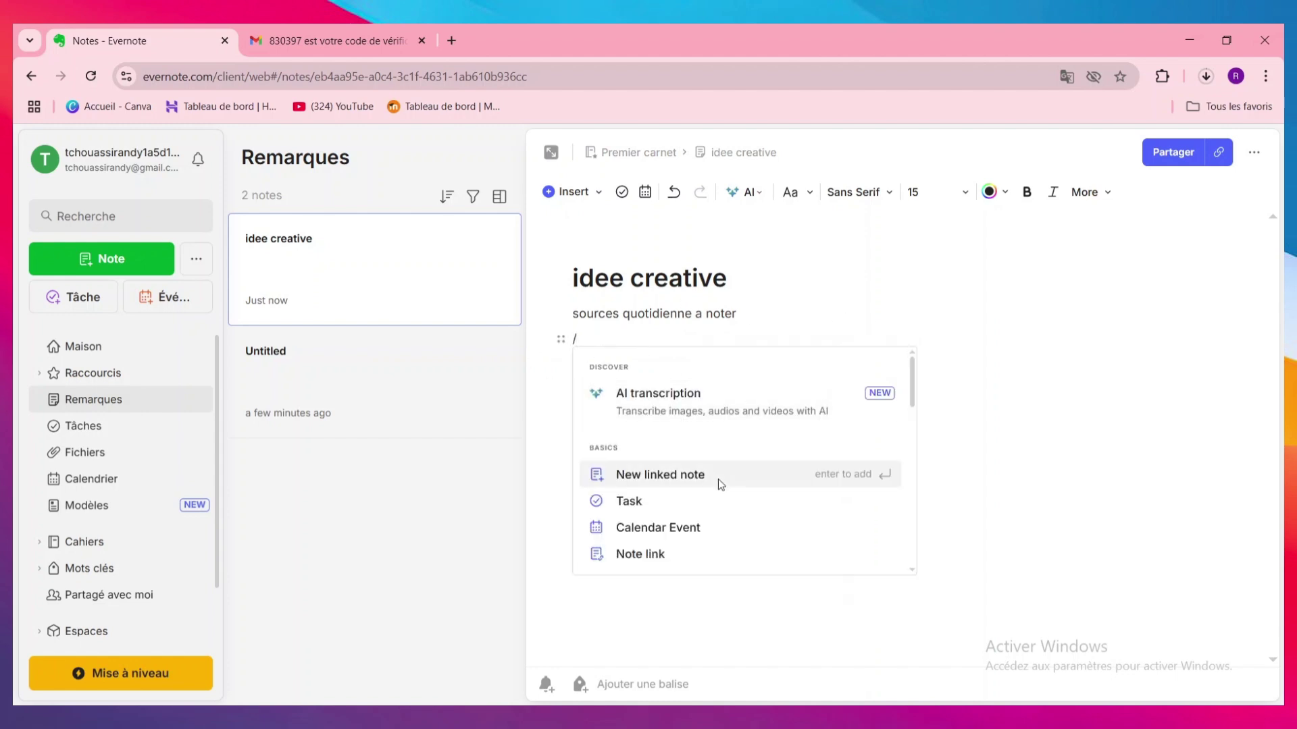
scroll(718, 484, down, 4)
scroll(725, 474, up, 1)
scroll(725, 474, up, 3)
scroll(725, 474, down, 1)
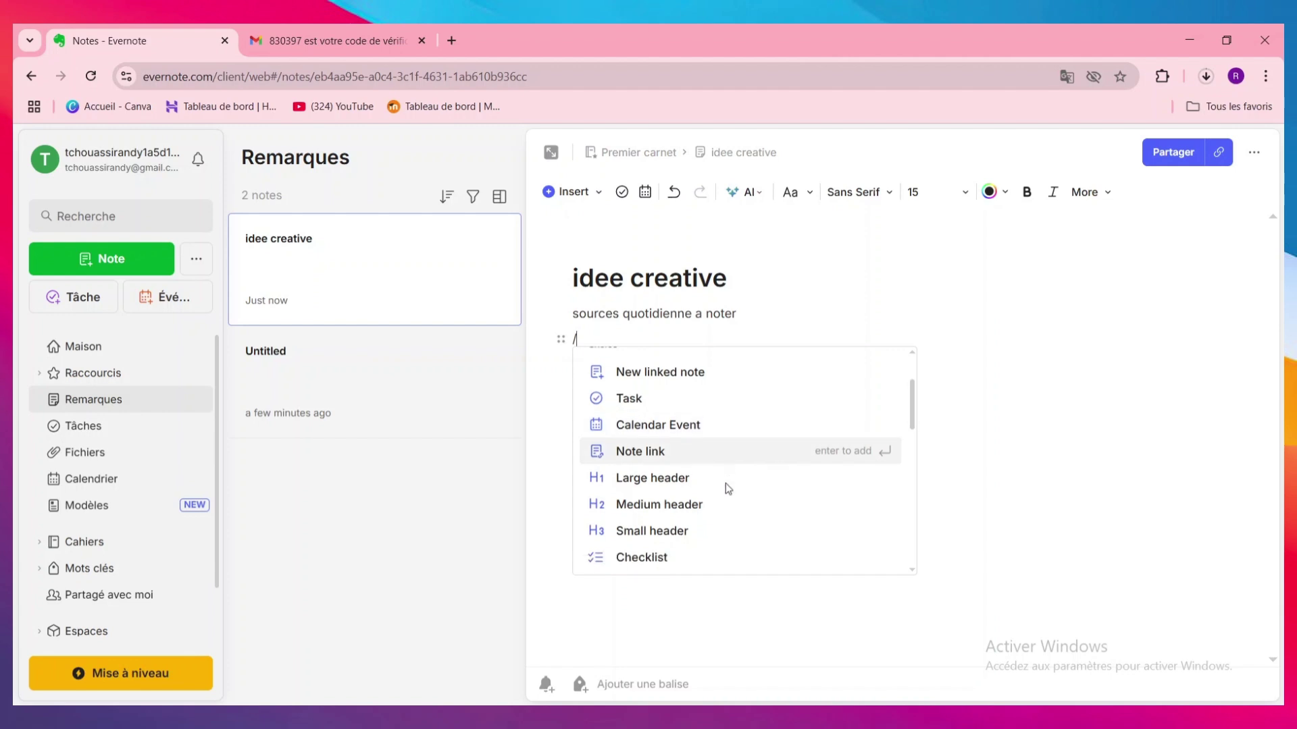
scroll(726, 483, down, 3)
scroll(709, 466, down, 1)
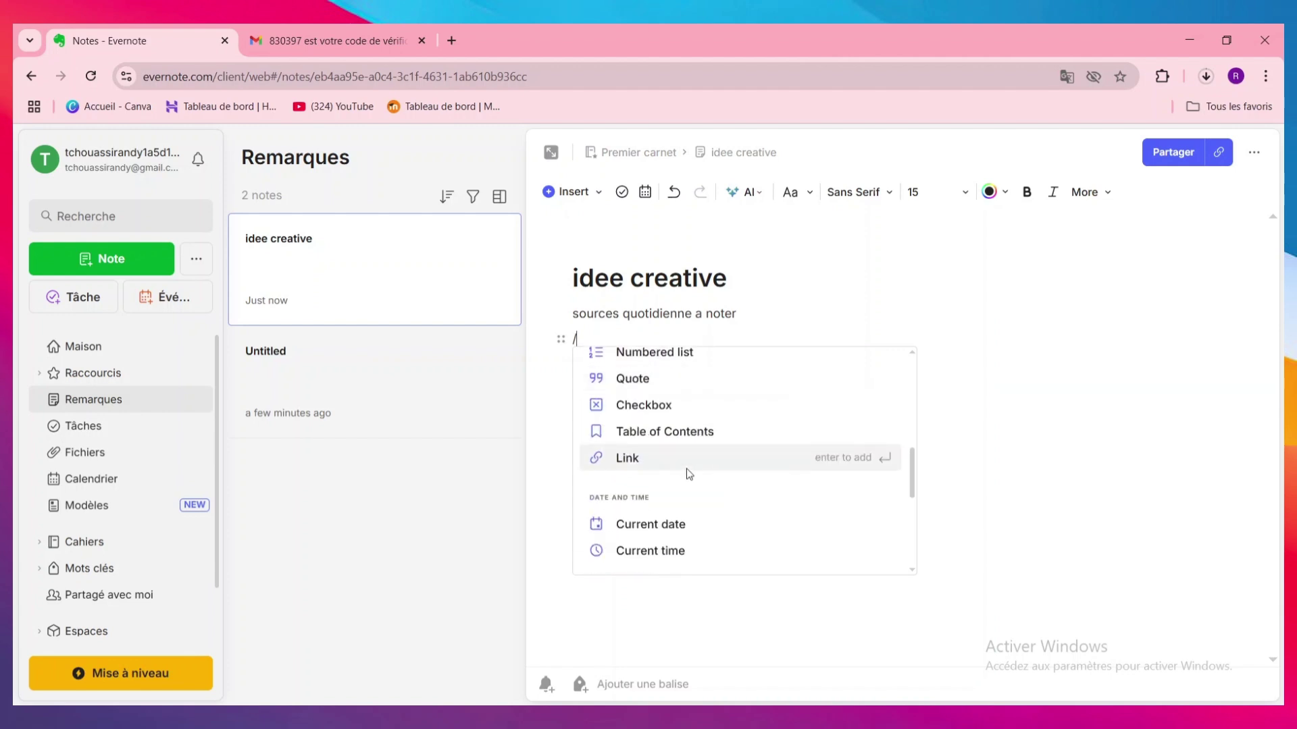
scroll(647, 485, down, 2)
scroll(651, 481, up, 6)
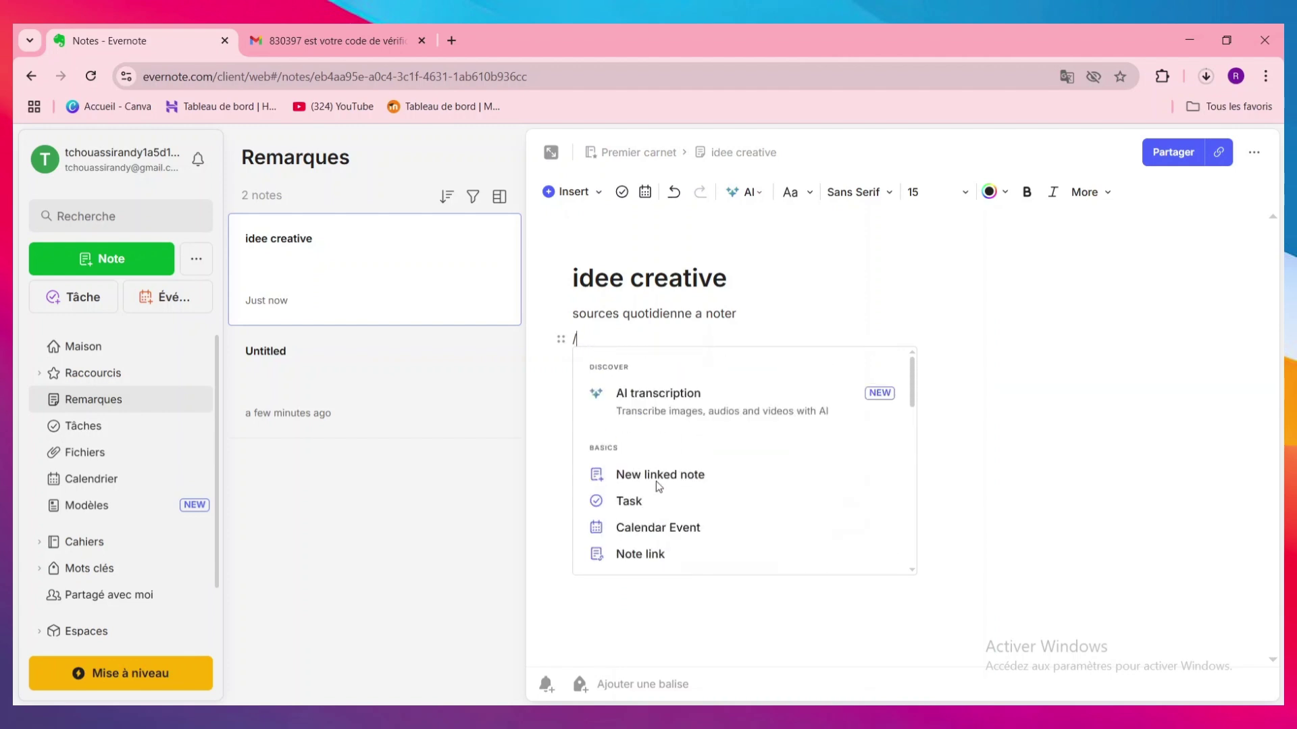
scroll(718, 472, down, 3)
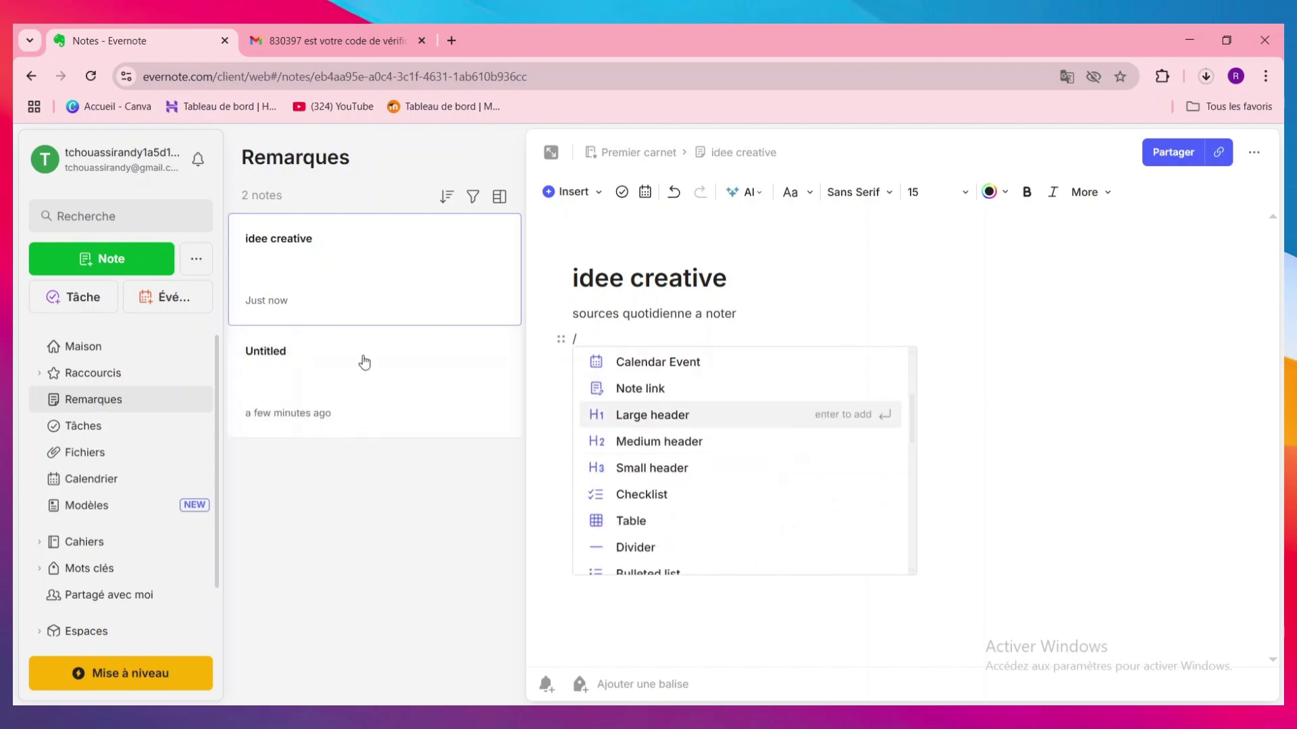
scroll(745, 415, down, 2)
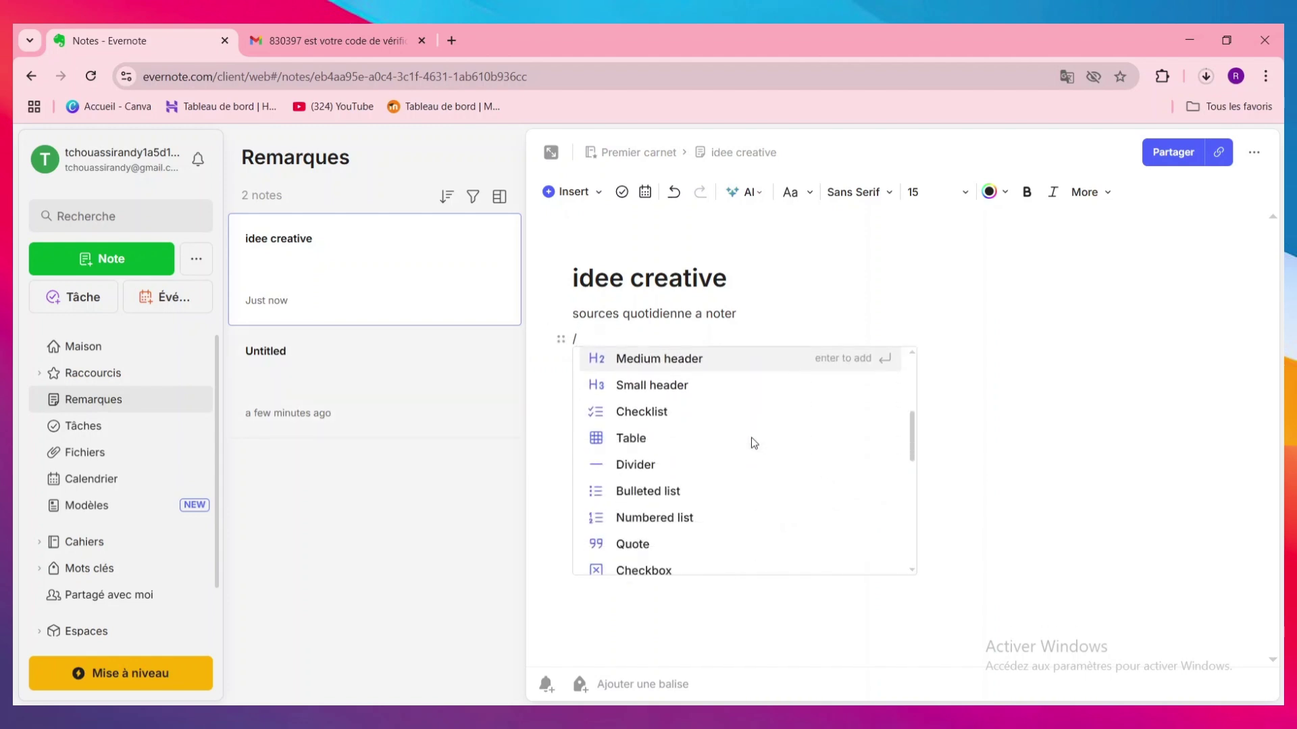
scroll(755, 444, down, 8)
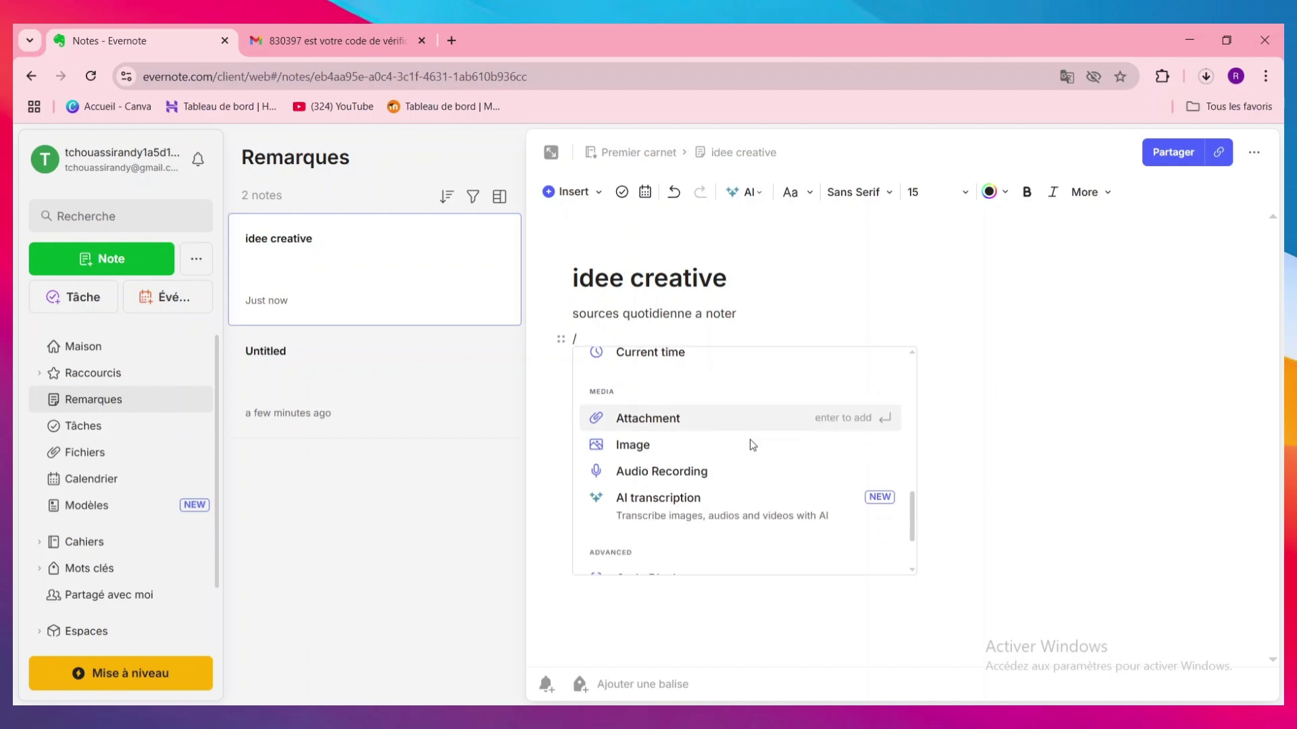
scroll(749, 440, up, 3)
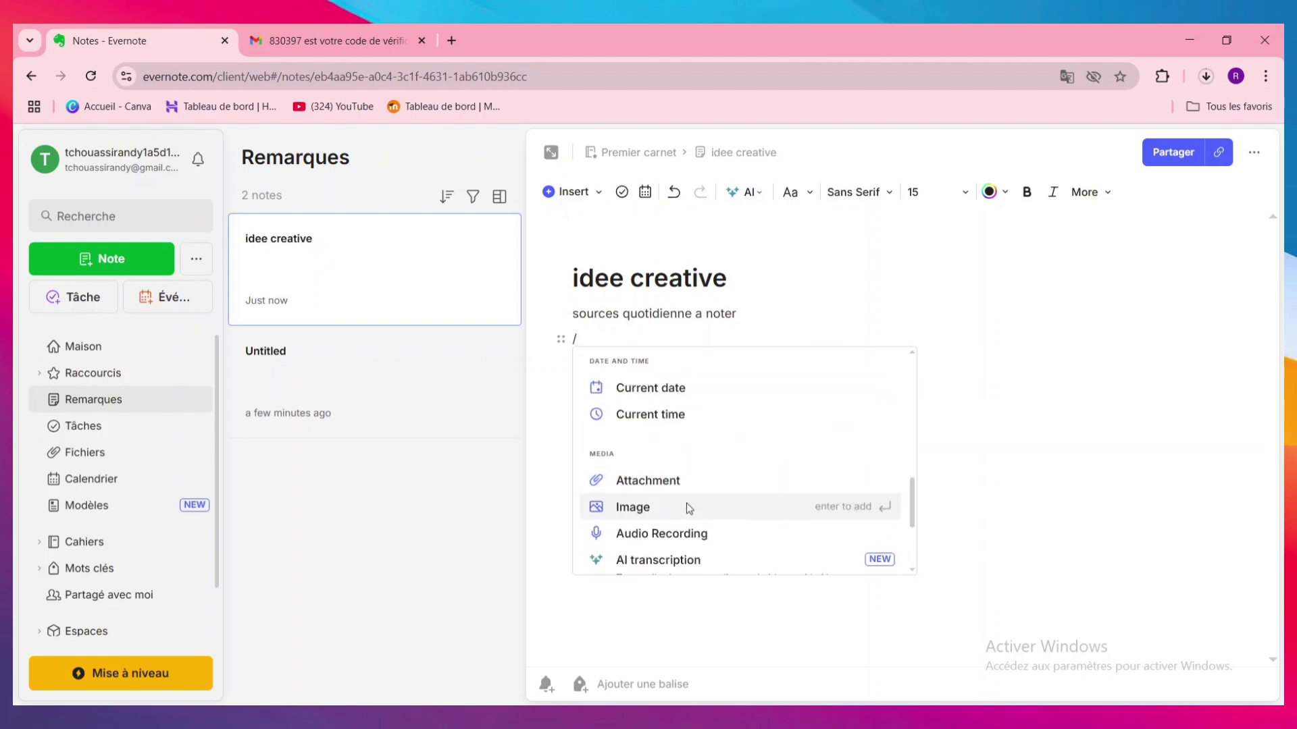
scroll(686, 503, up, 4)
scroll(724, 469, up, 5)
scroll(722, 472, down, 10)
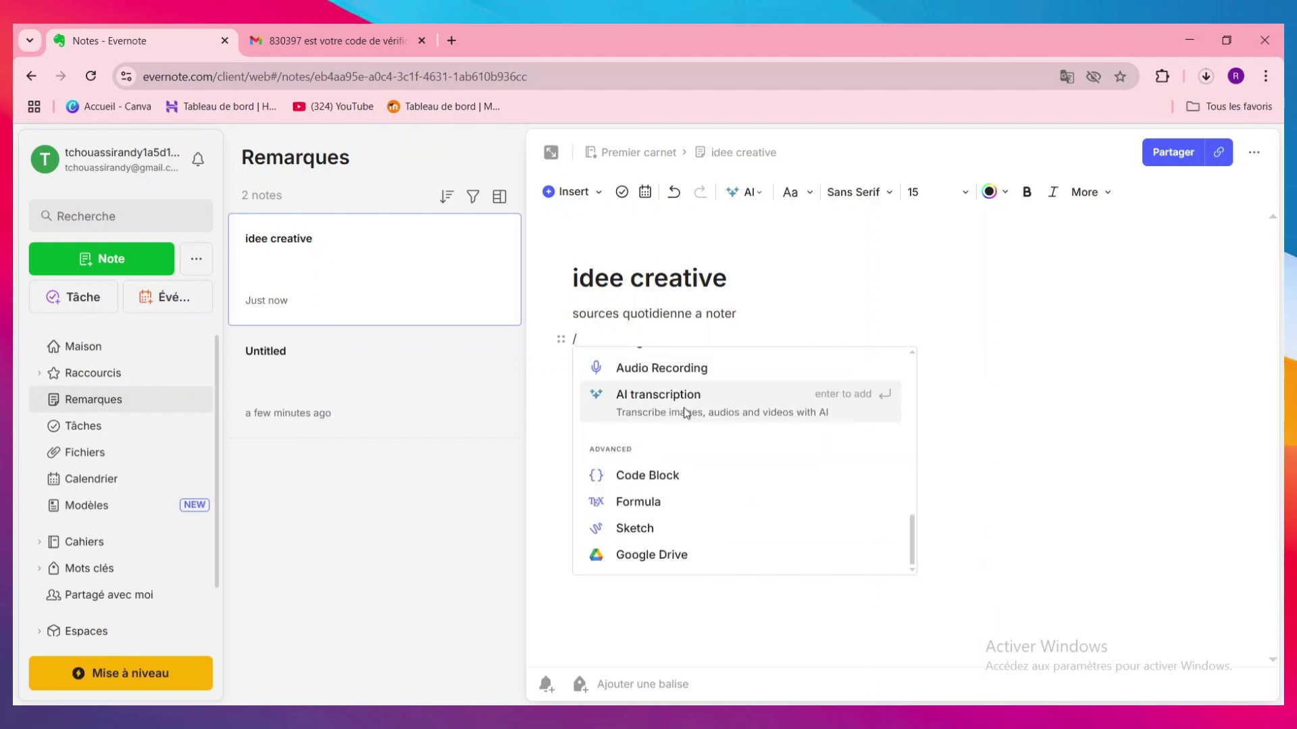
Step: Insert the image site-escalade-5.jpg from the Téléchargements folder below the note's first line
scroll(679, 419, up, 1)
click(673, 429)
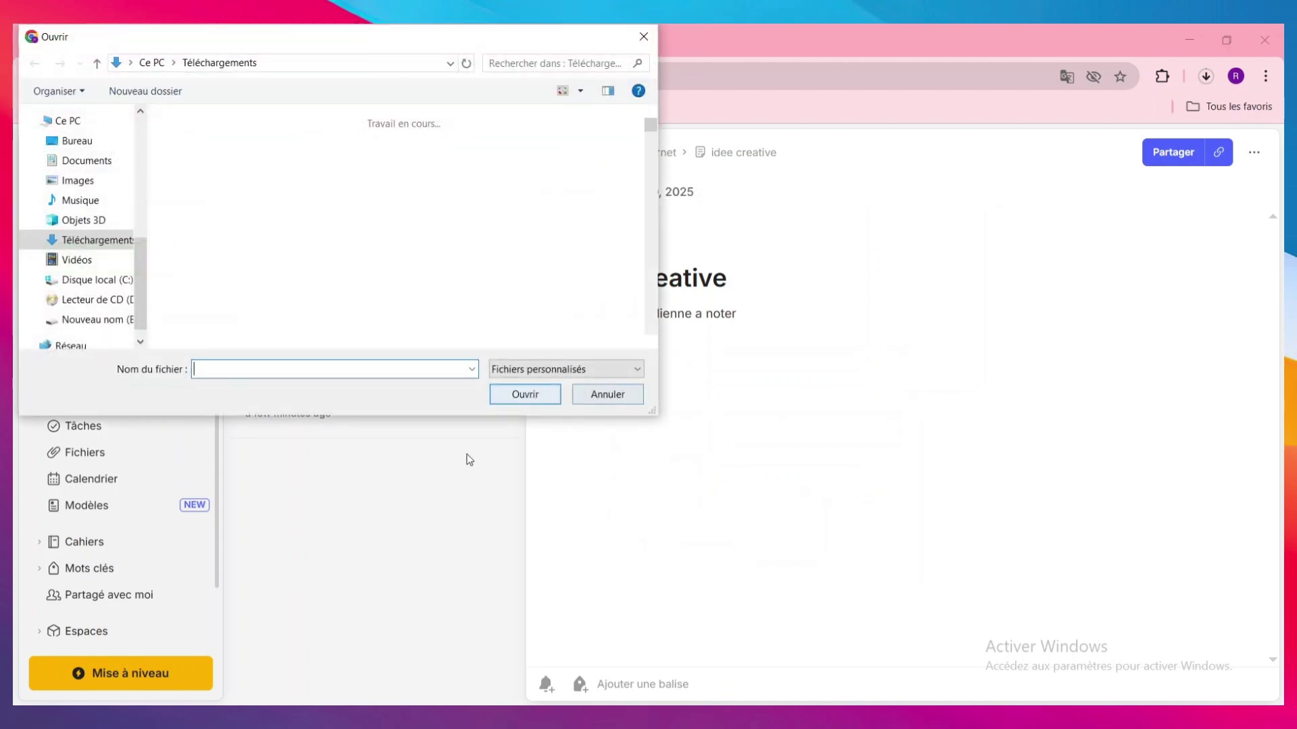
click(359, 177)
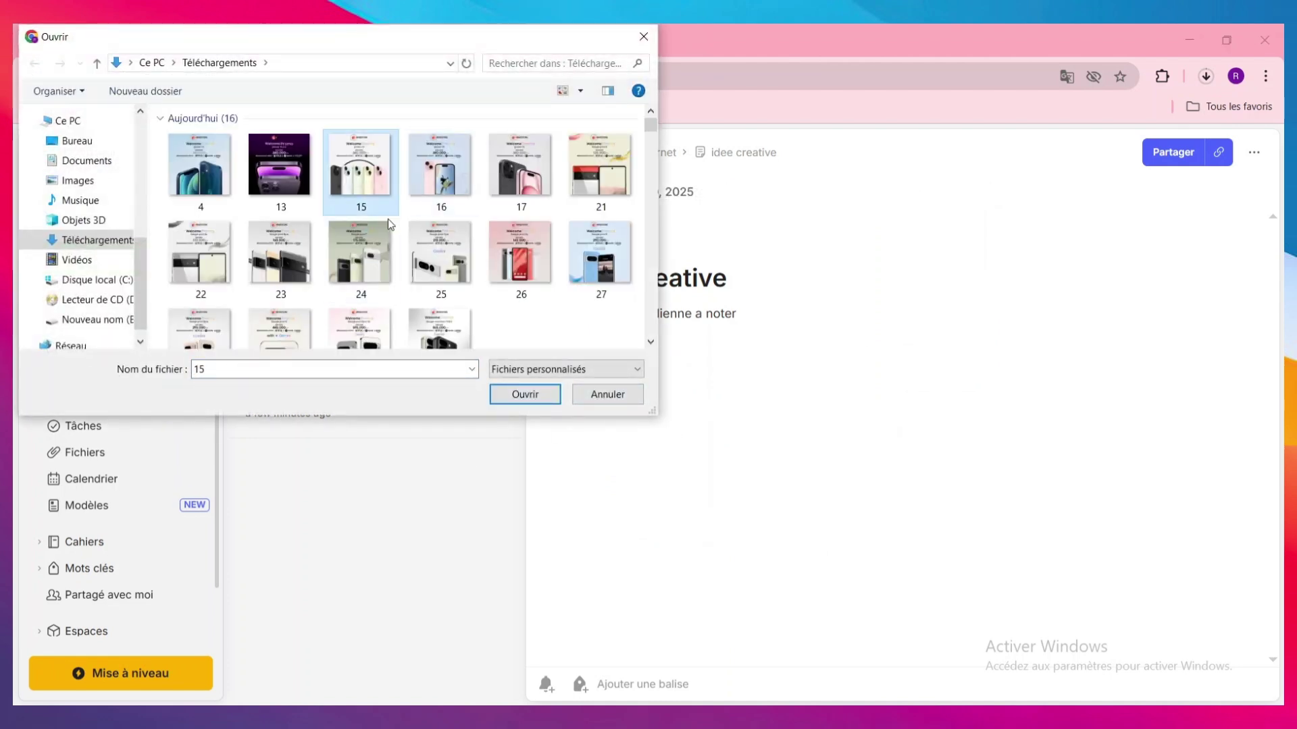
scroll(388, 219, down, 5)
double_click(245, 289)
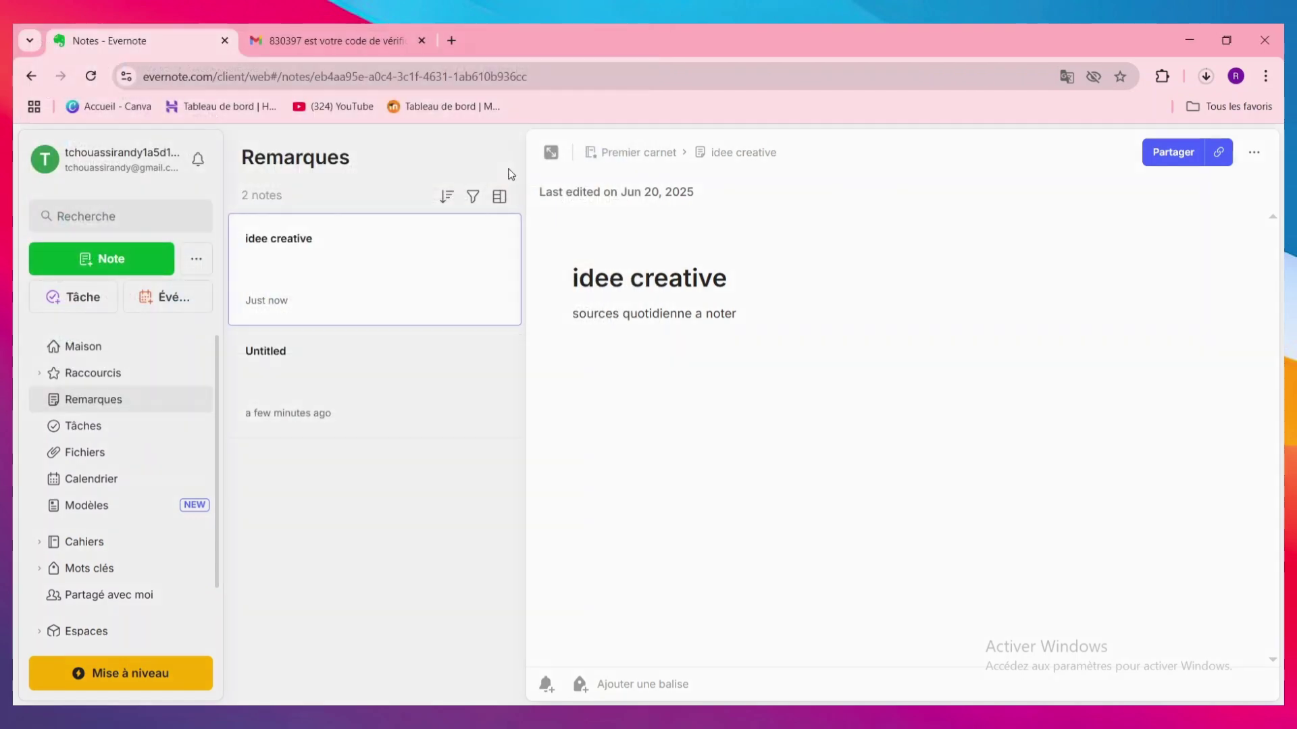
scroll(874, 431, down, 2)
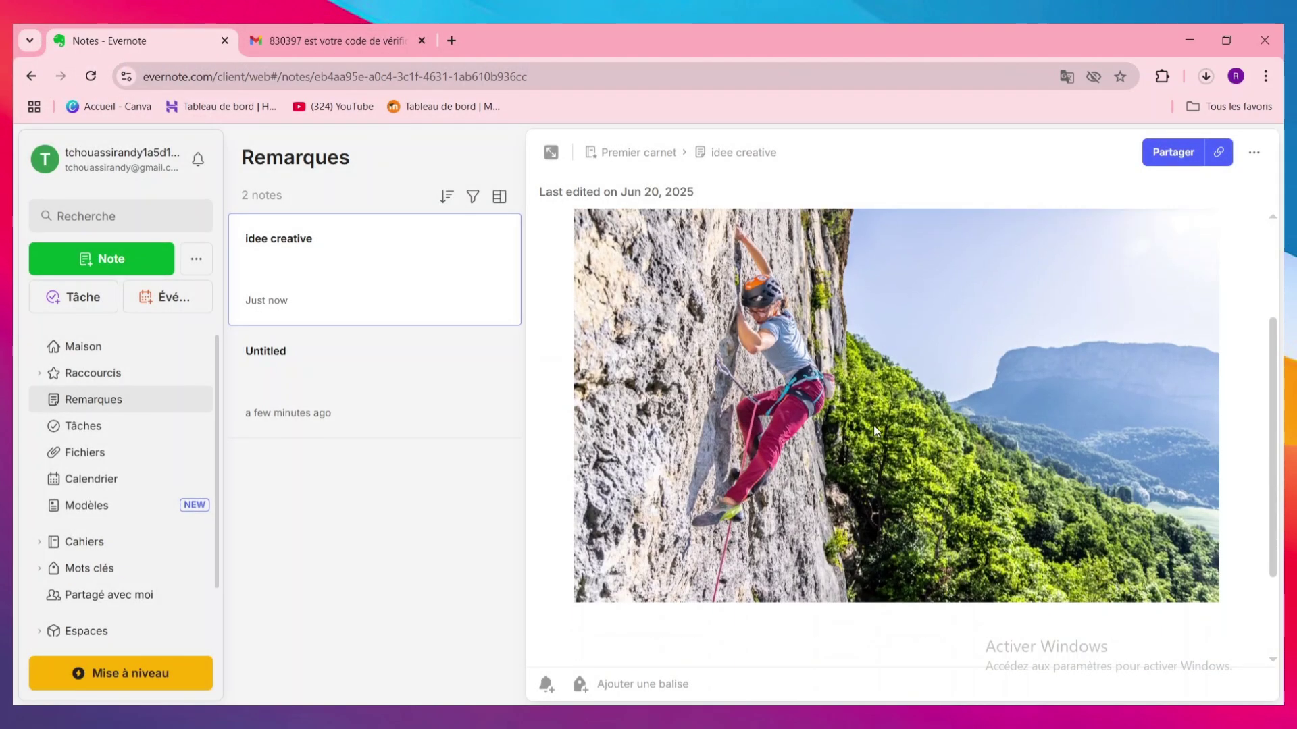
scroll(834, 385, up, 2)
scroll(708, 310, down, 2)
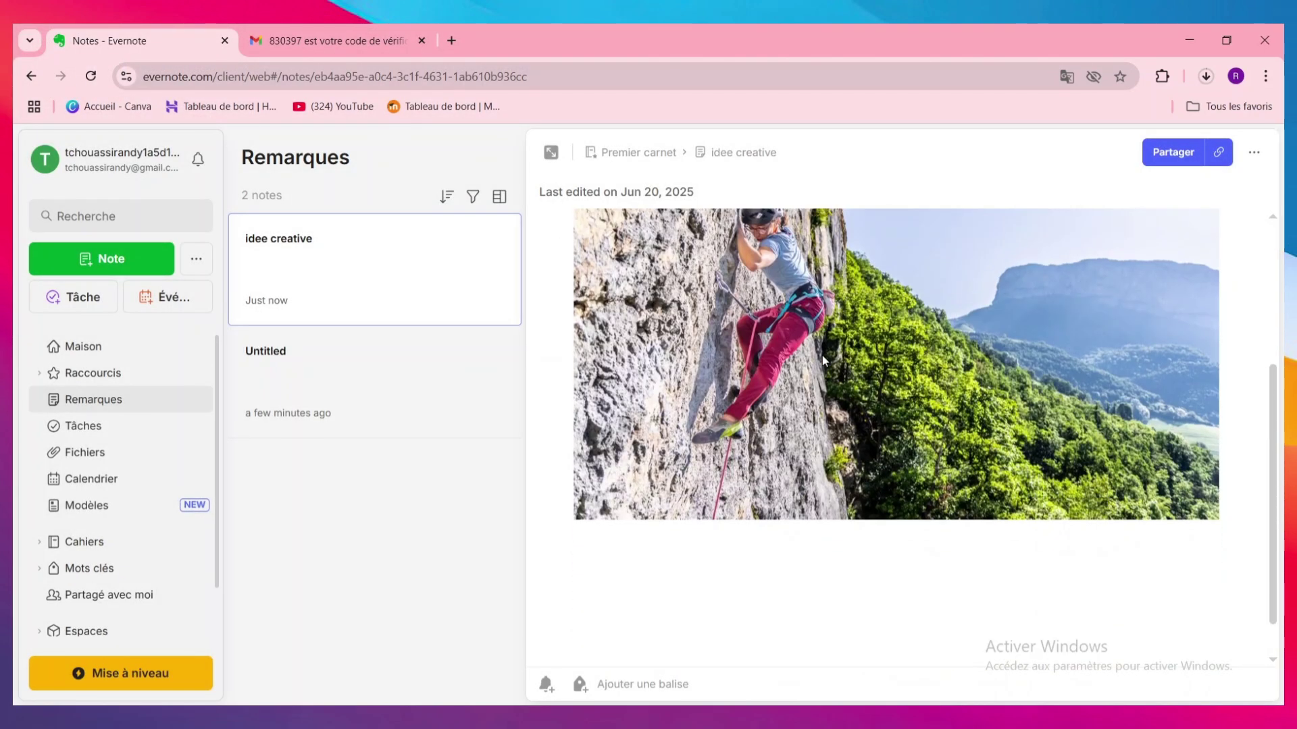
scroll(708, 309, up, 2)
Step: Open the inserted image for annotation and place the text "un paysage magigique" in the sky above the mountain
mouse_move(1156, 363)
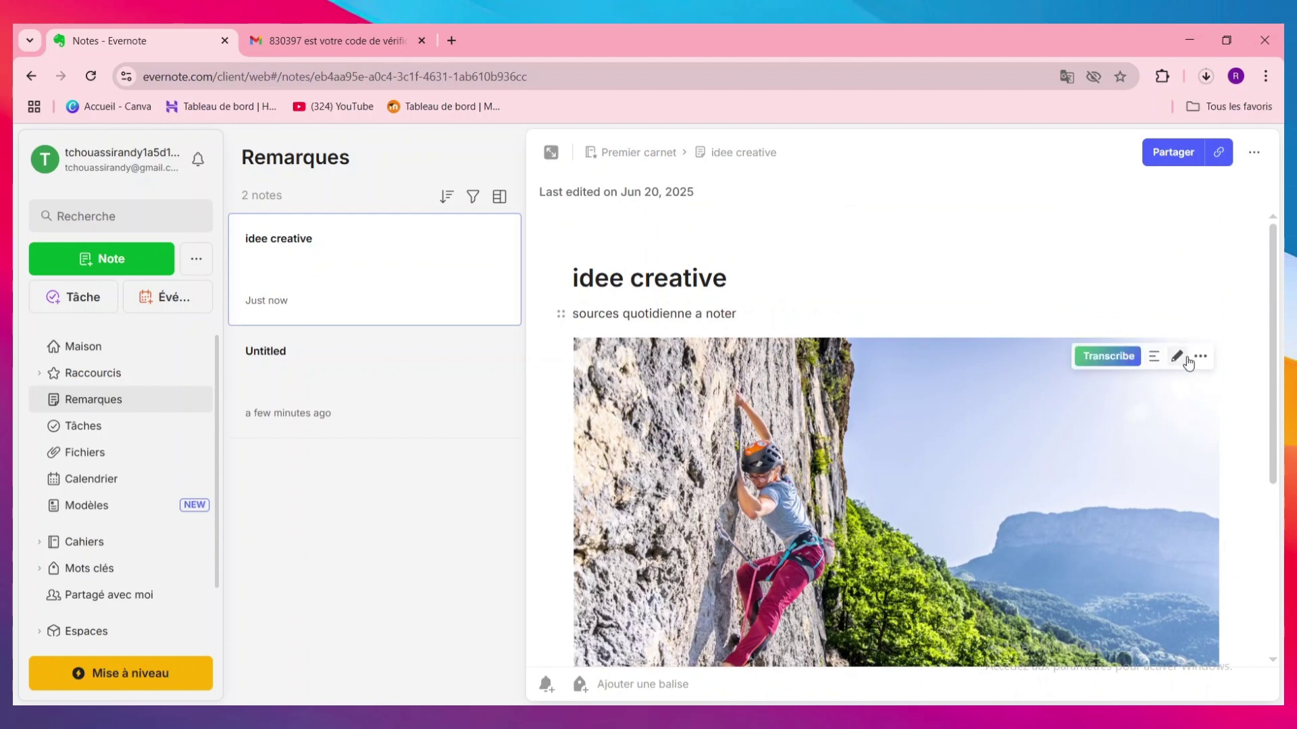
click(1182, 363)
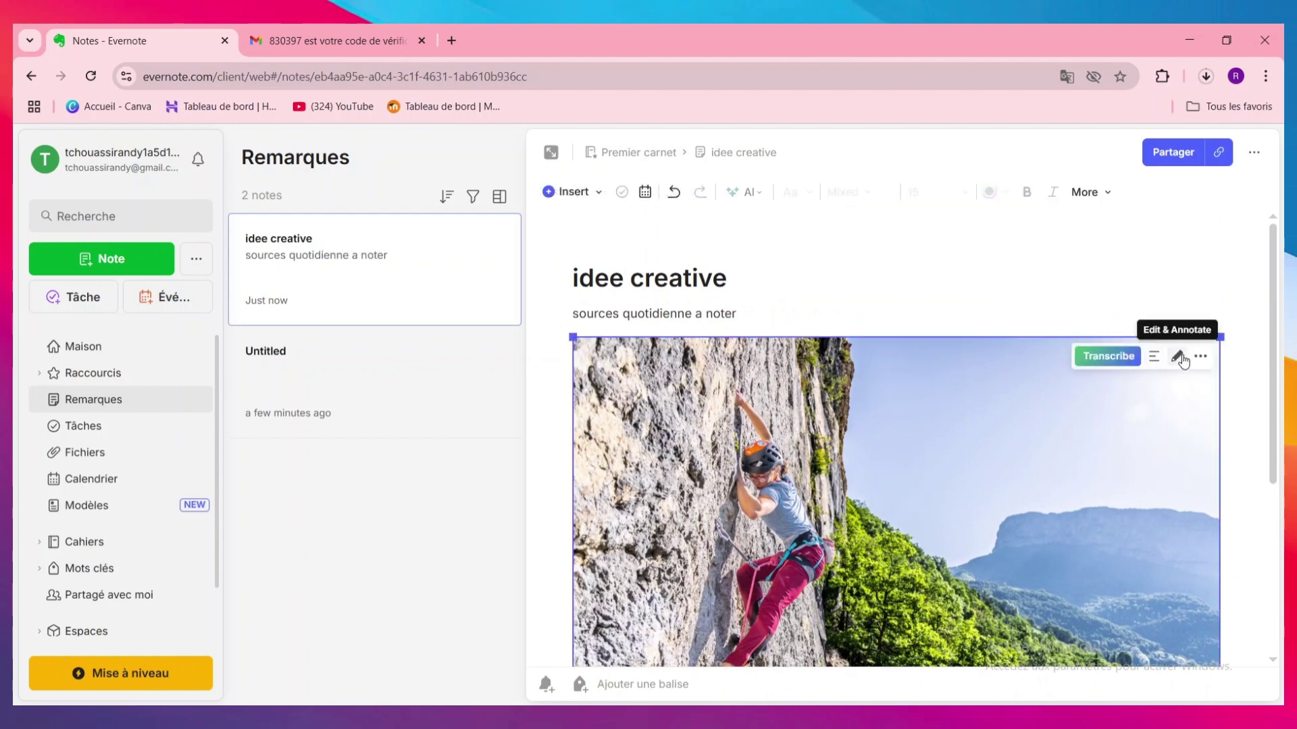
click(1179, 357)
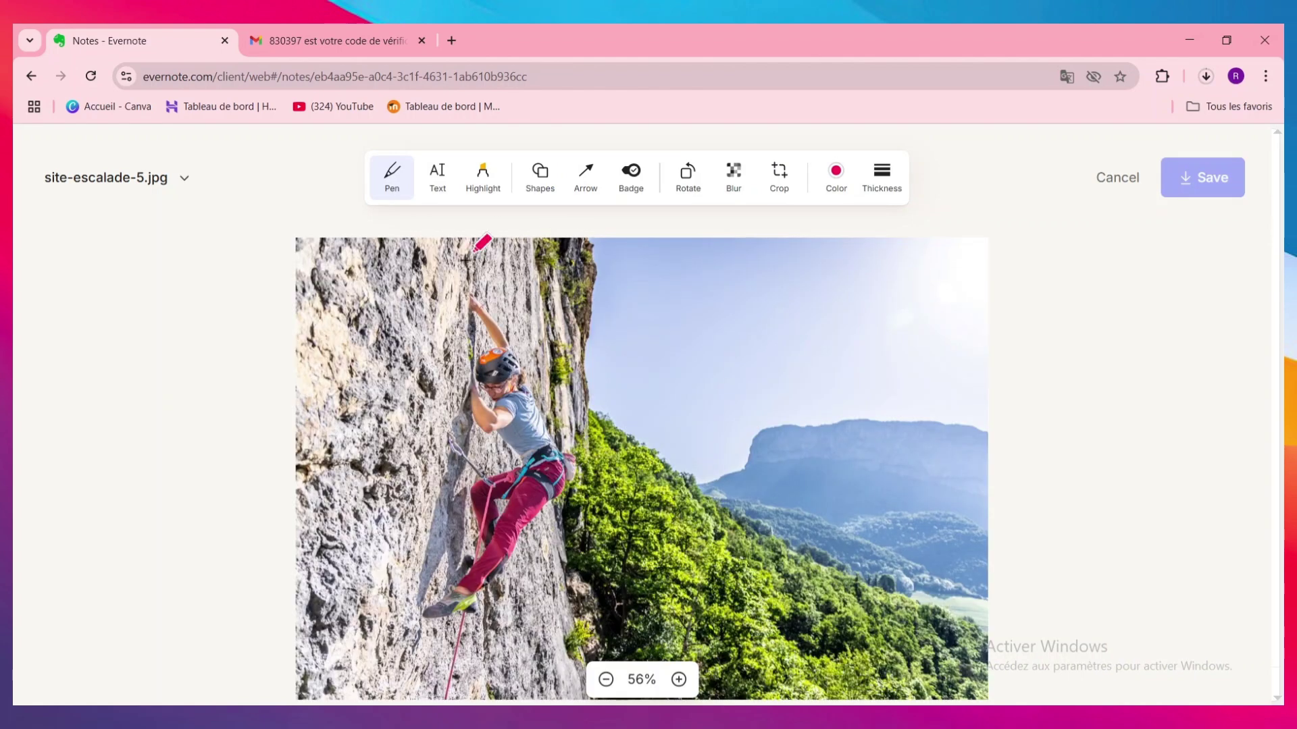
click(439, 181)
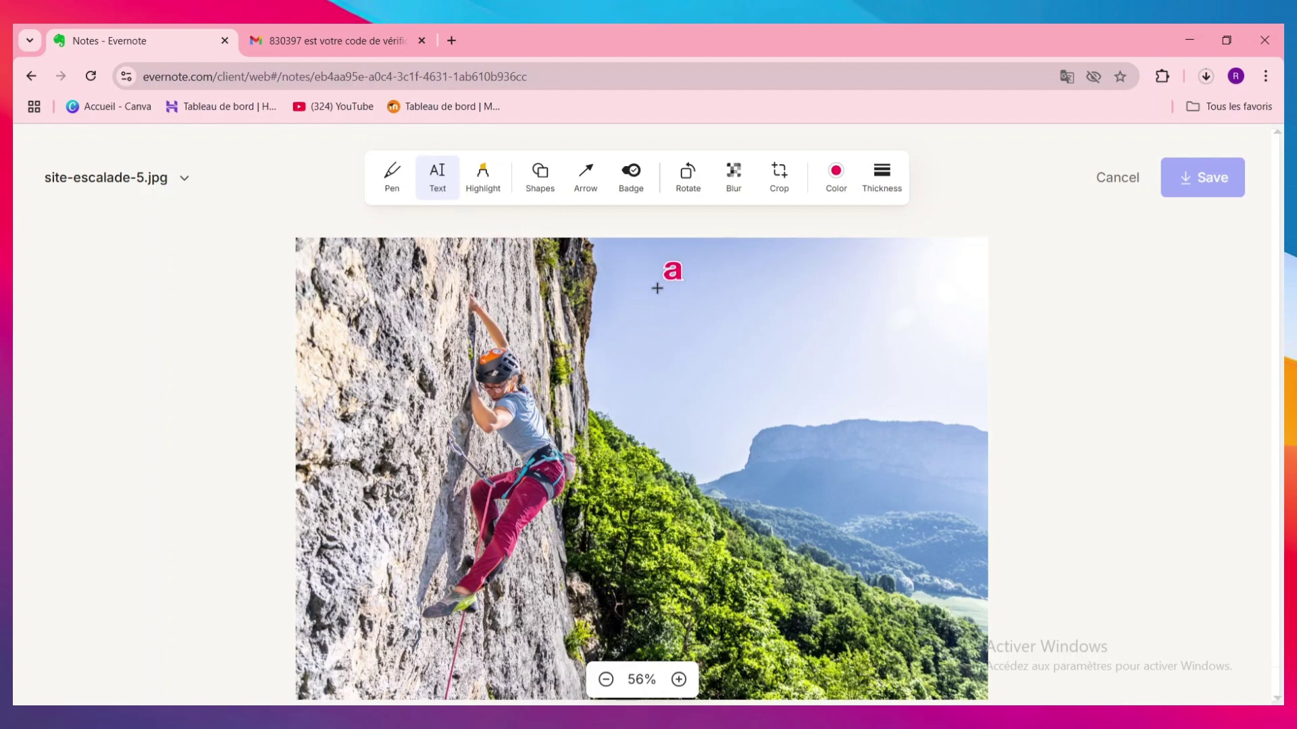
click(822, 314)
text(un)
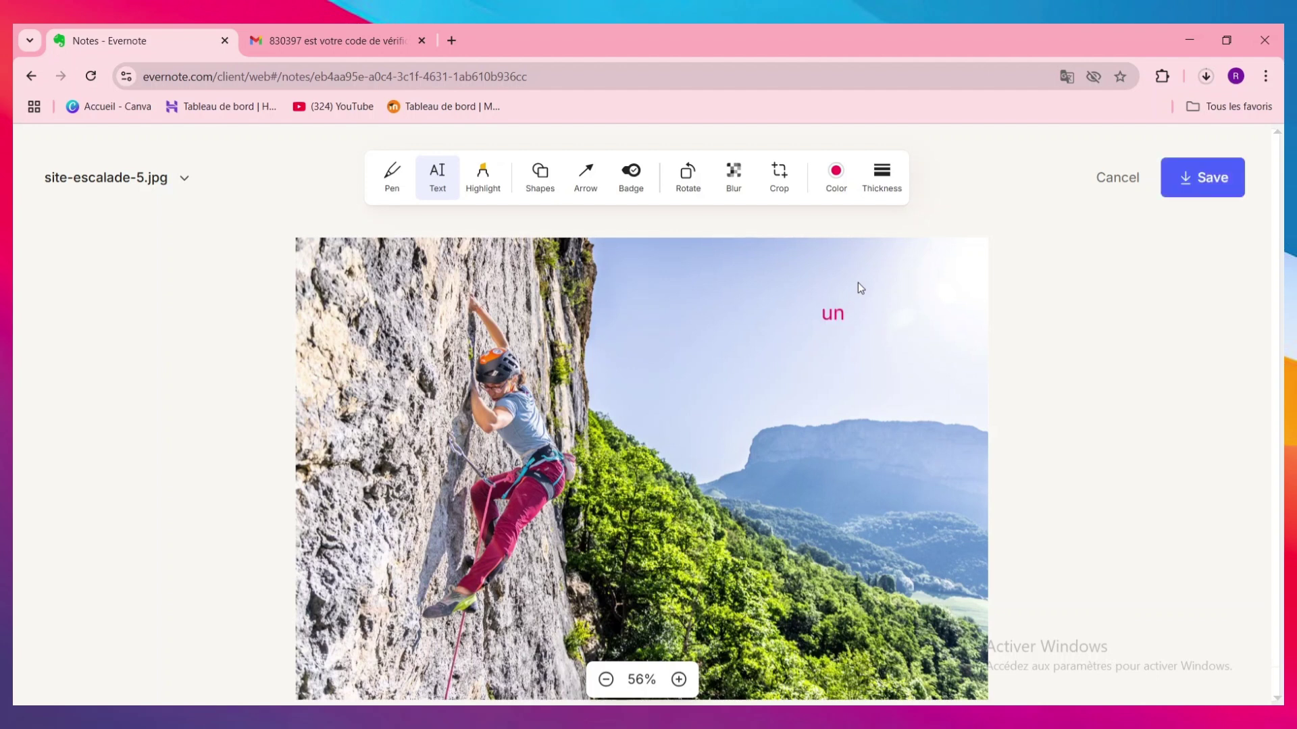
text( paysage magigique)
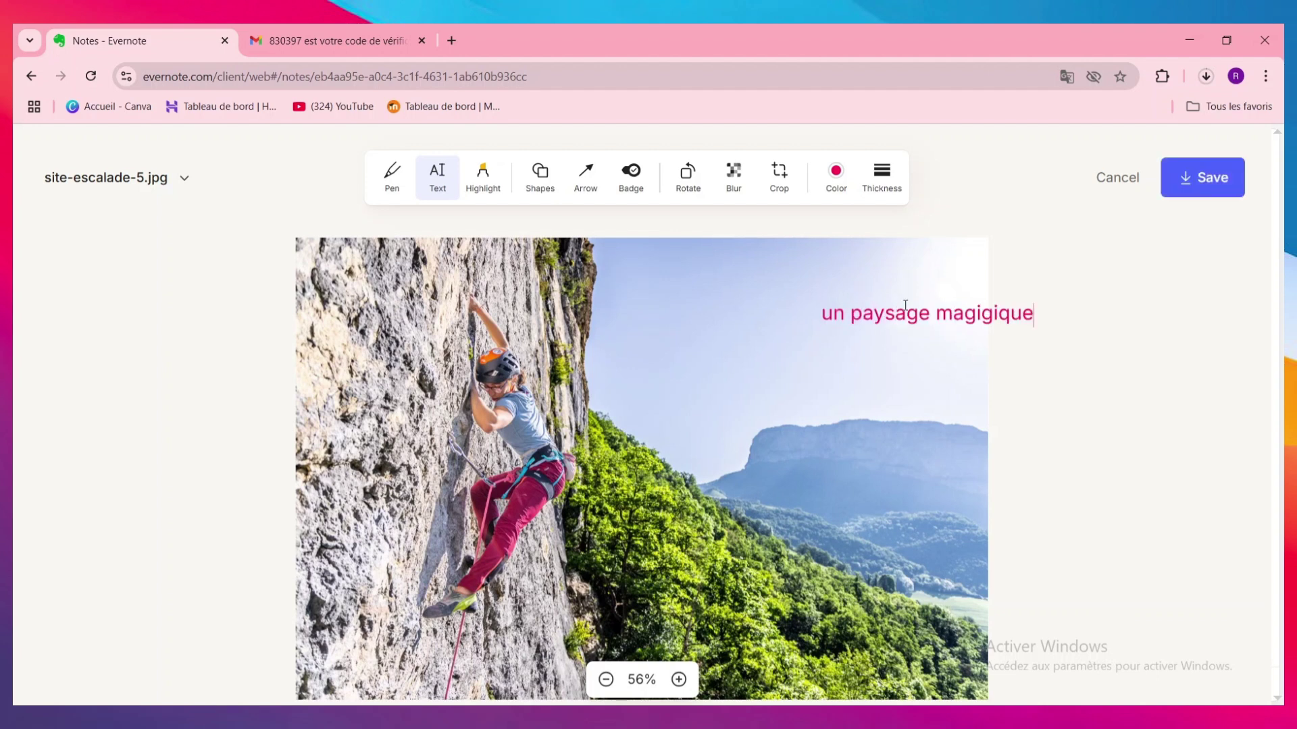
drag(941, 311, 841, 324)
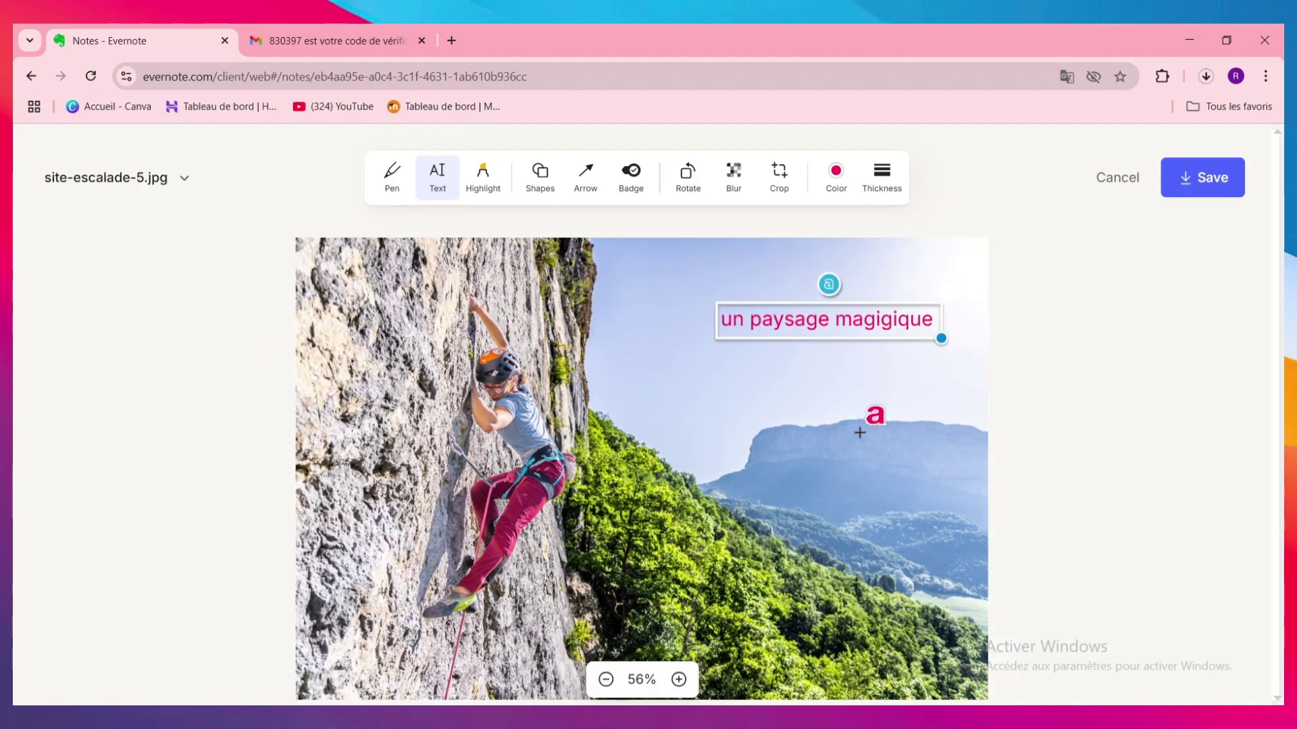
click(838, 392)
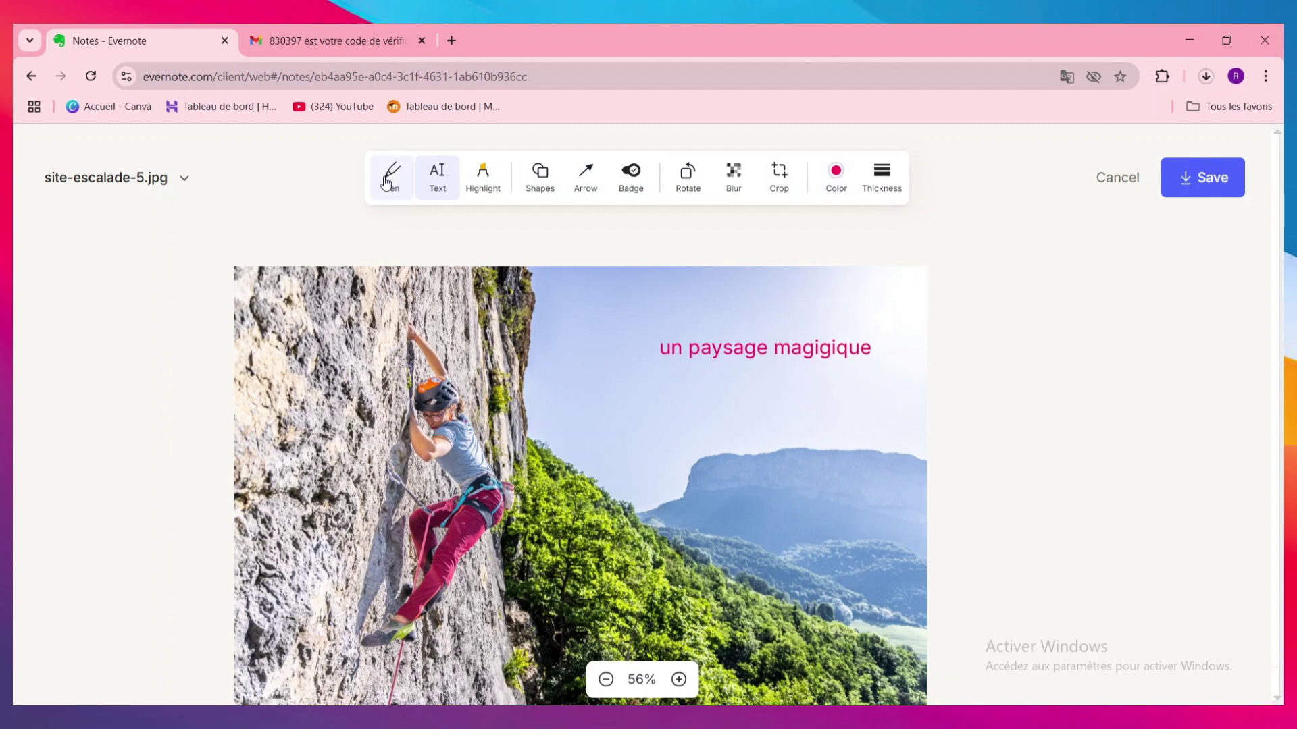
Step: Frame the text on the image with a rounded rectangle and save the annotated image to the note
click(552, 186)
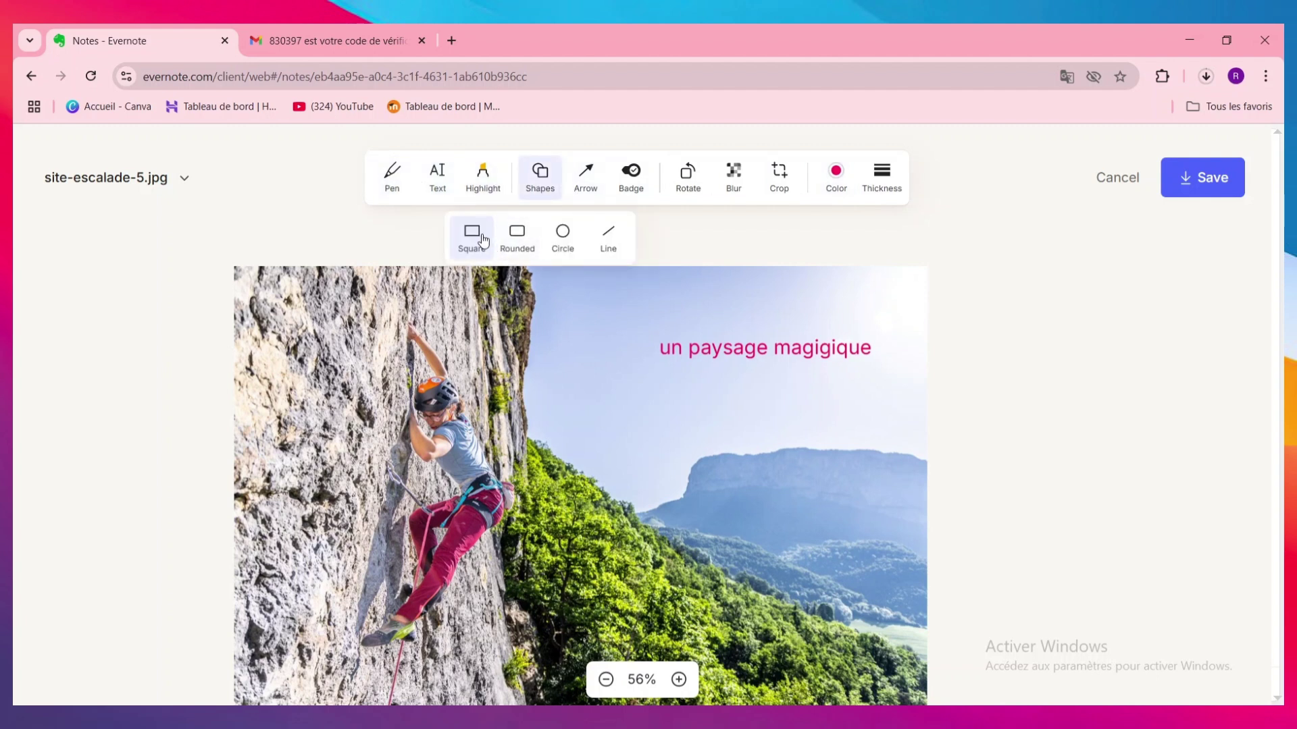
click(527, 235)
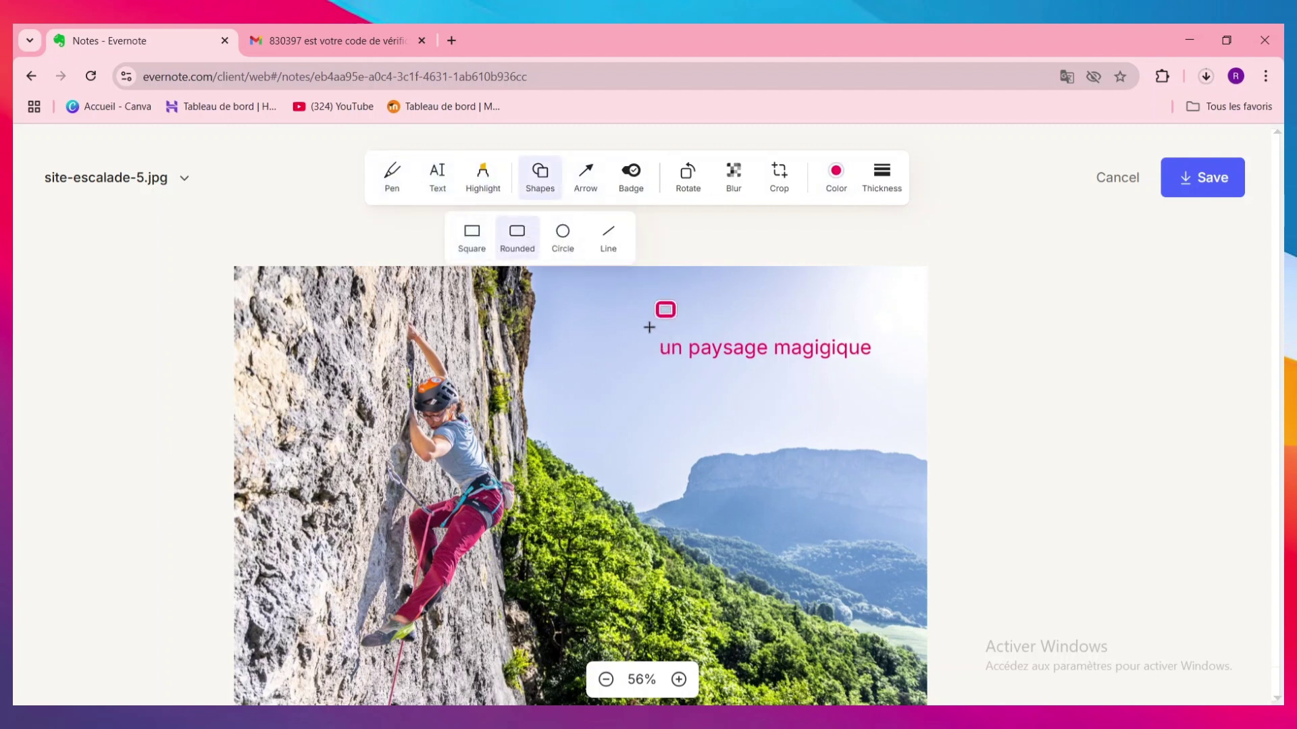
mouse_move(647, 330)
mouse_down()
mouse_move(773, 384)
mouse_move(891, 368)
mouse_move(880, 366)
mouse_up()
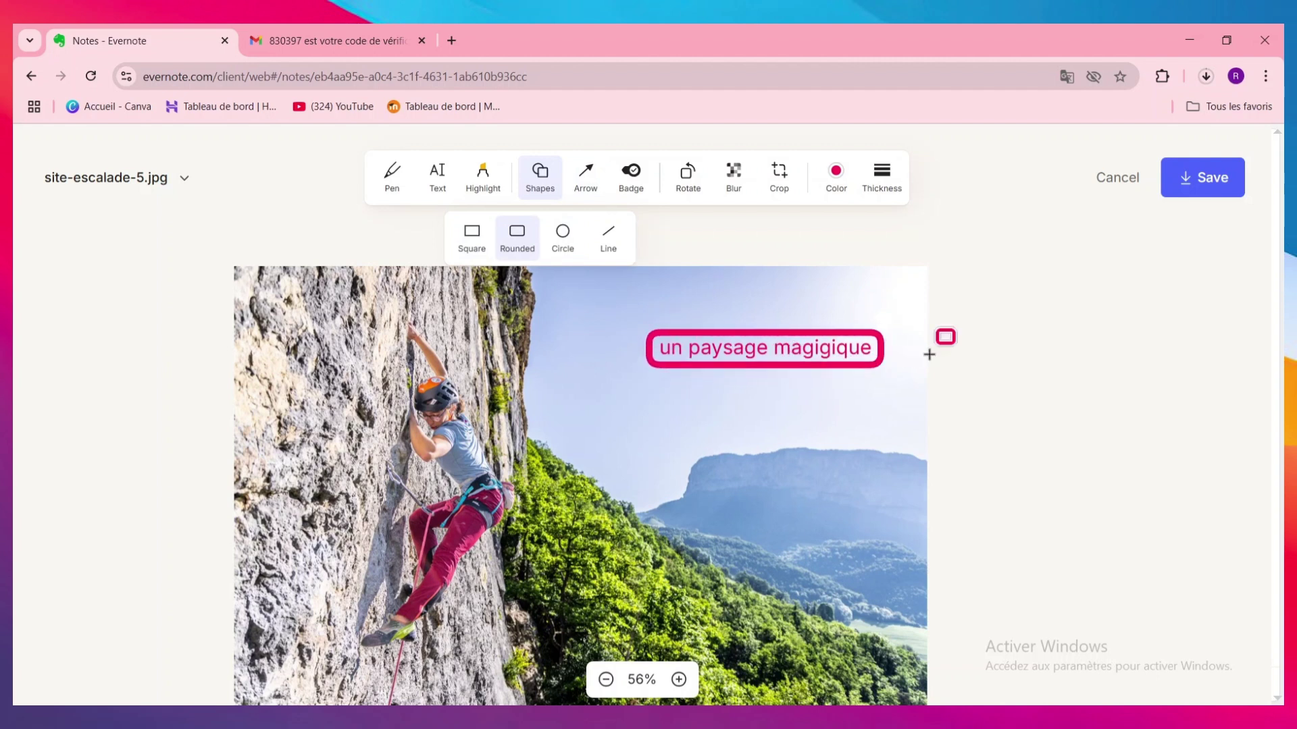
click(1203, 196)
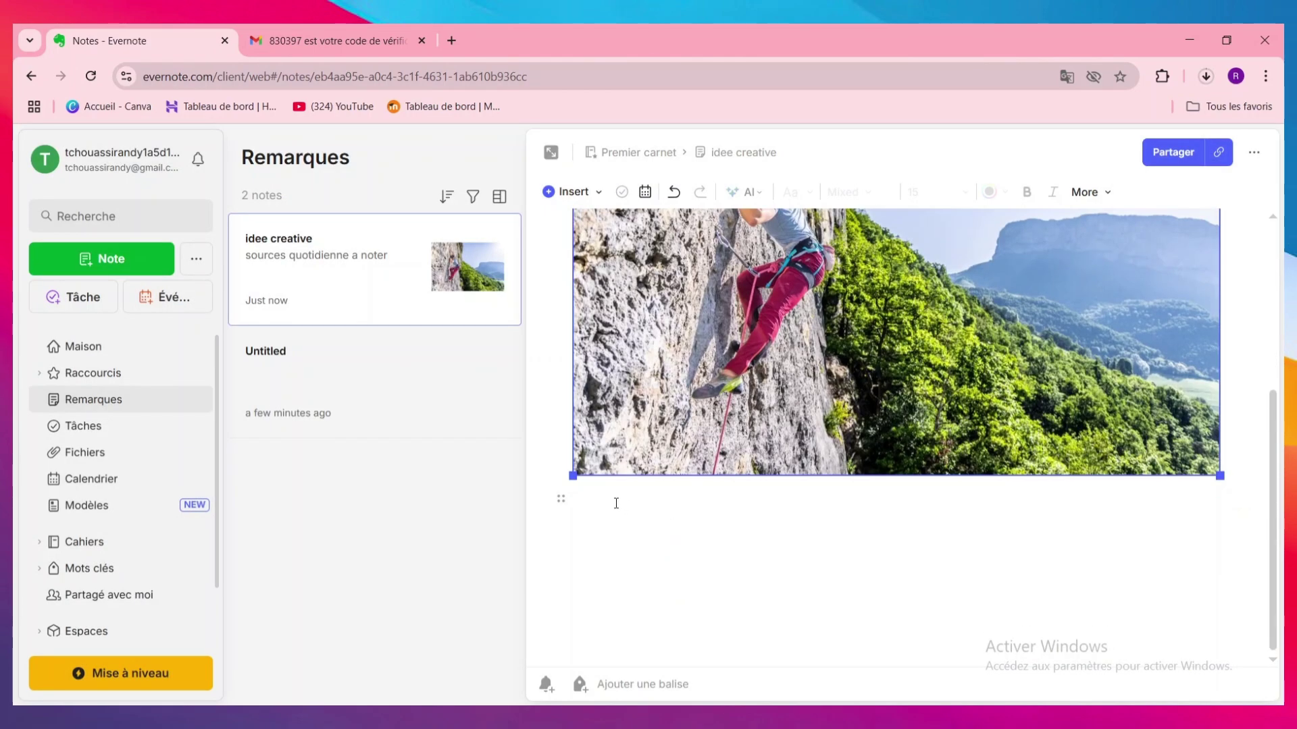
Step: Write "exploration pationnante au decor dho" below the image and start a new line under it
click(616, 503)
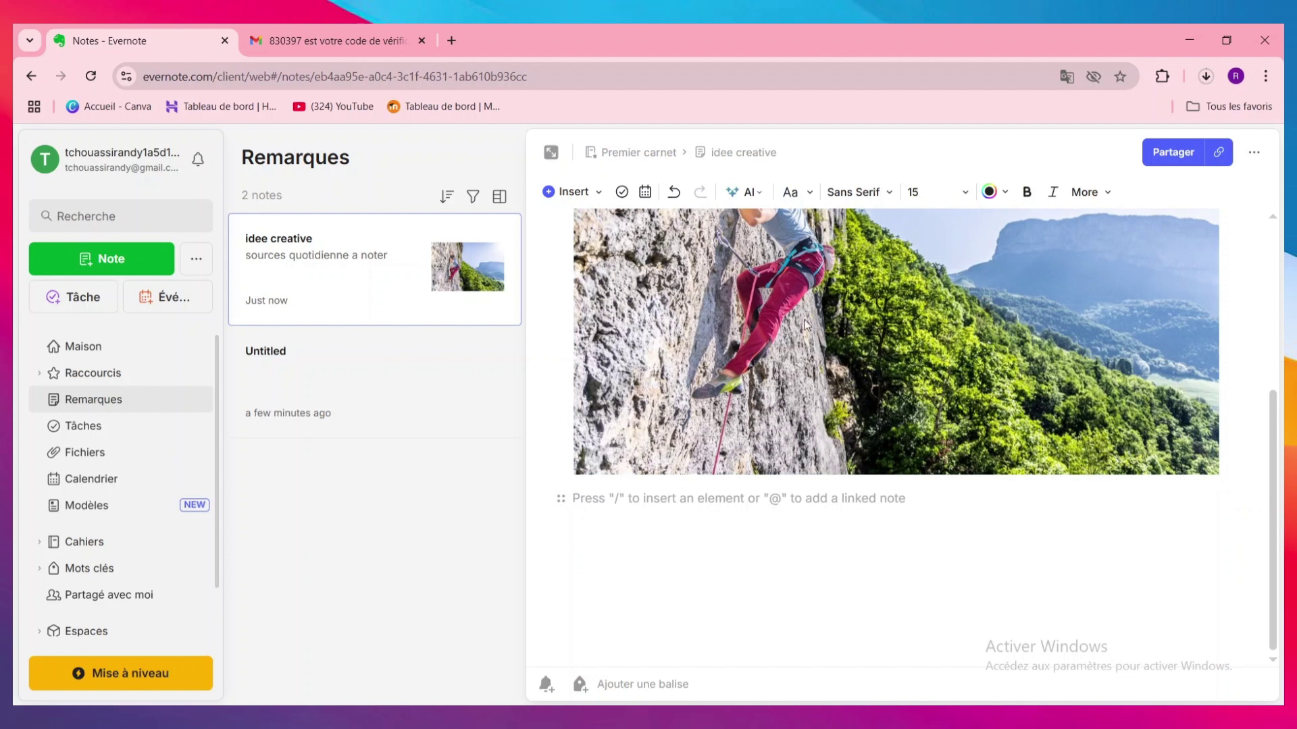
text(deta)
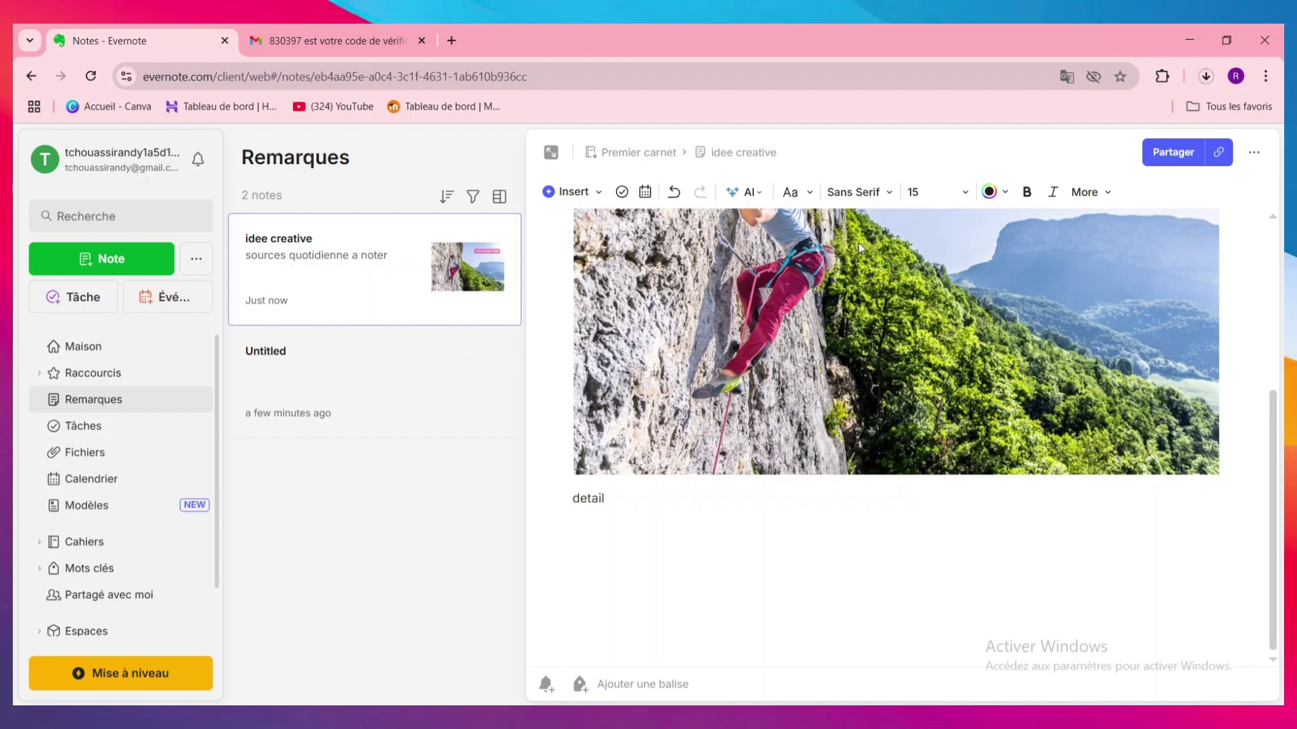
text(ilajsjd)
drag(631, 500, 578, 504)
text(ex)
key(BackSpace)
key(BackSpace)
key(BackSpace)
text(Exploration pationnante au decor)
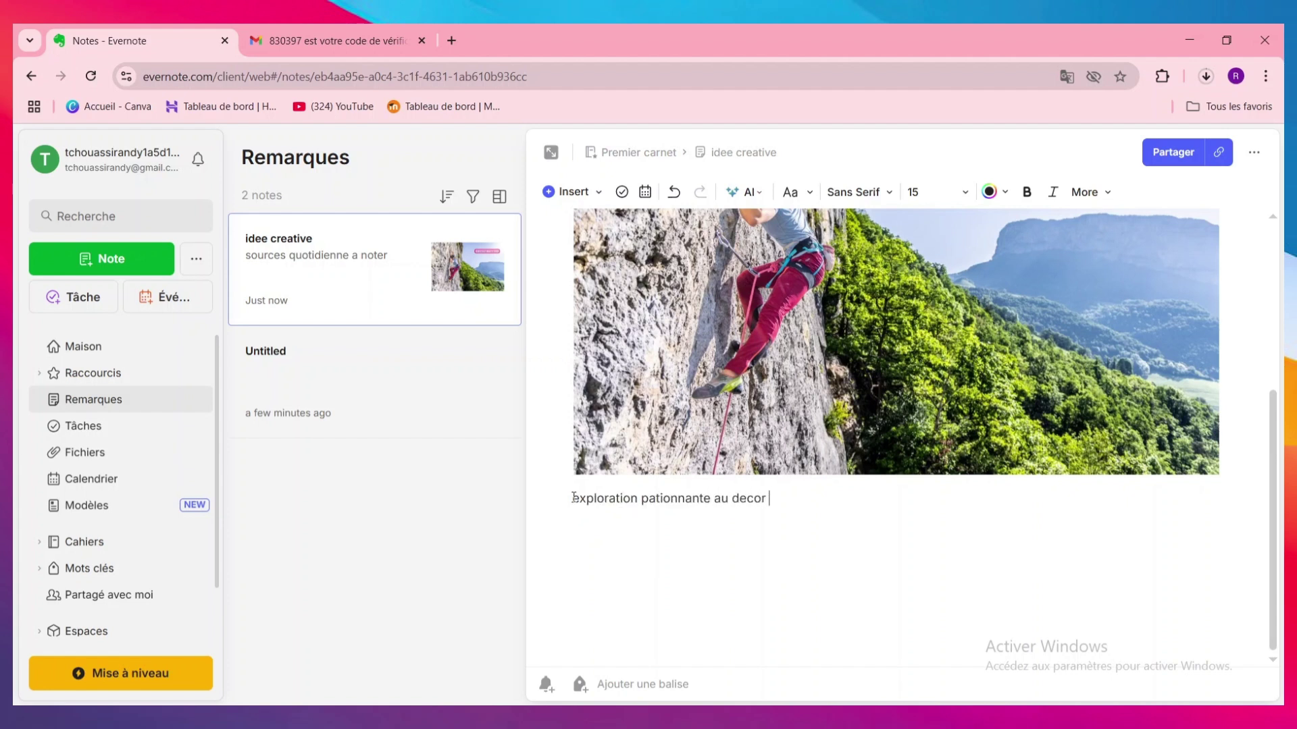
text( dho)
key(Return)
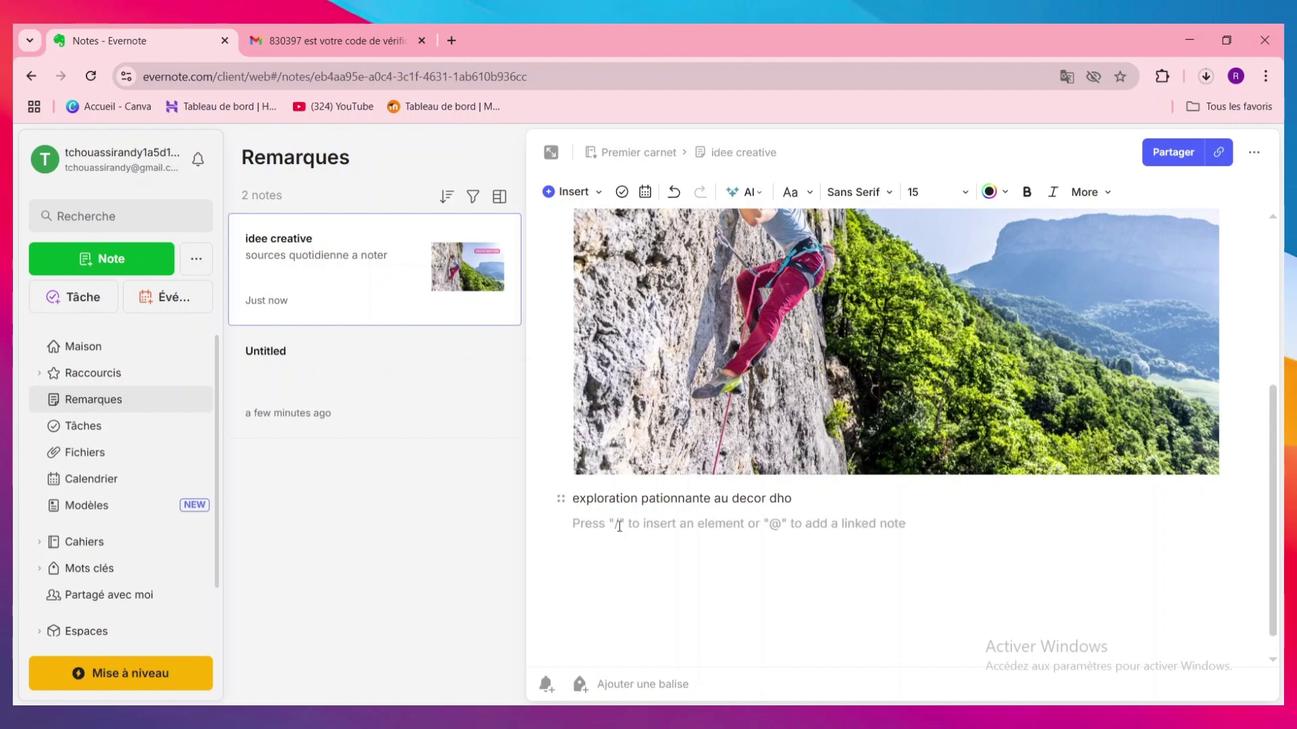
Step: Insert a link on the new line with the display text "lien de limage" and the copied Evernote note address as its target
scroll(710, 486, up, 5)
scroll(853, 396, down, 5)
scroll(802, 440, up, 2)
scroll(782, 474, down, 2)
text(/)
scroll(648, 453, down, 5)
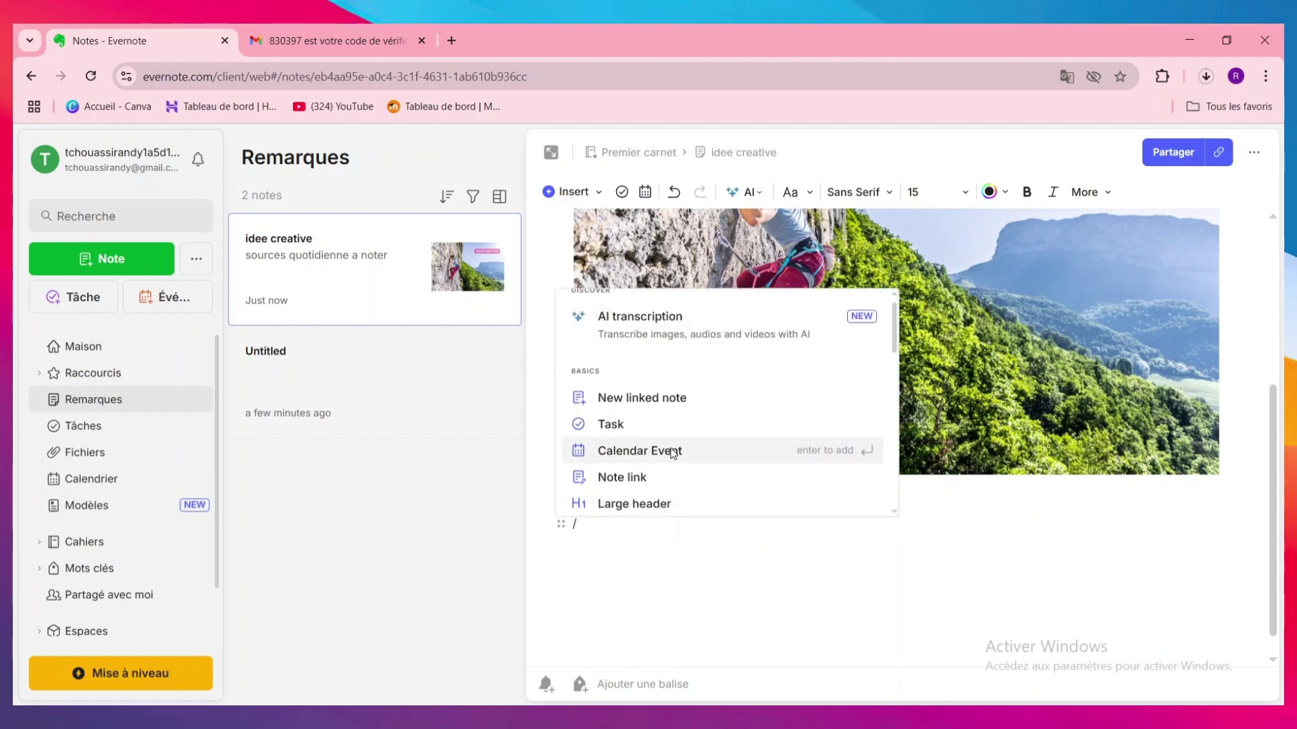
click(663, 464)
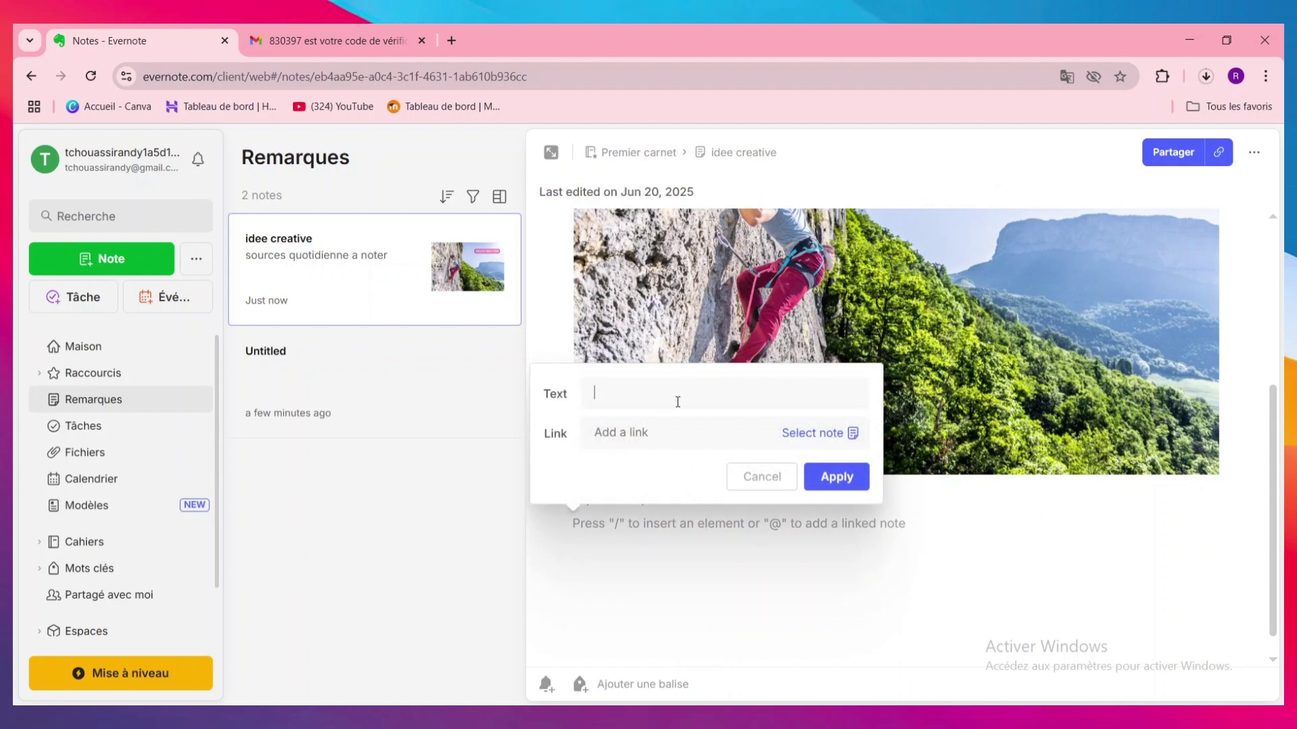
text(lien de liam)
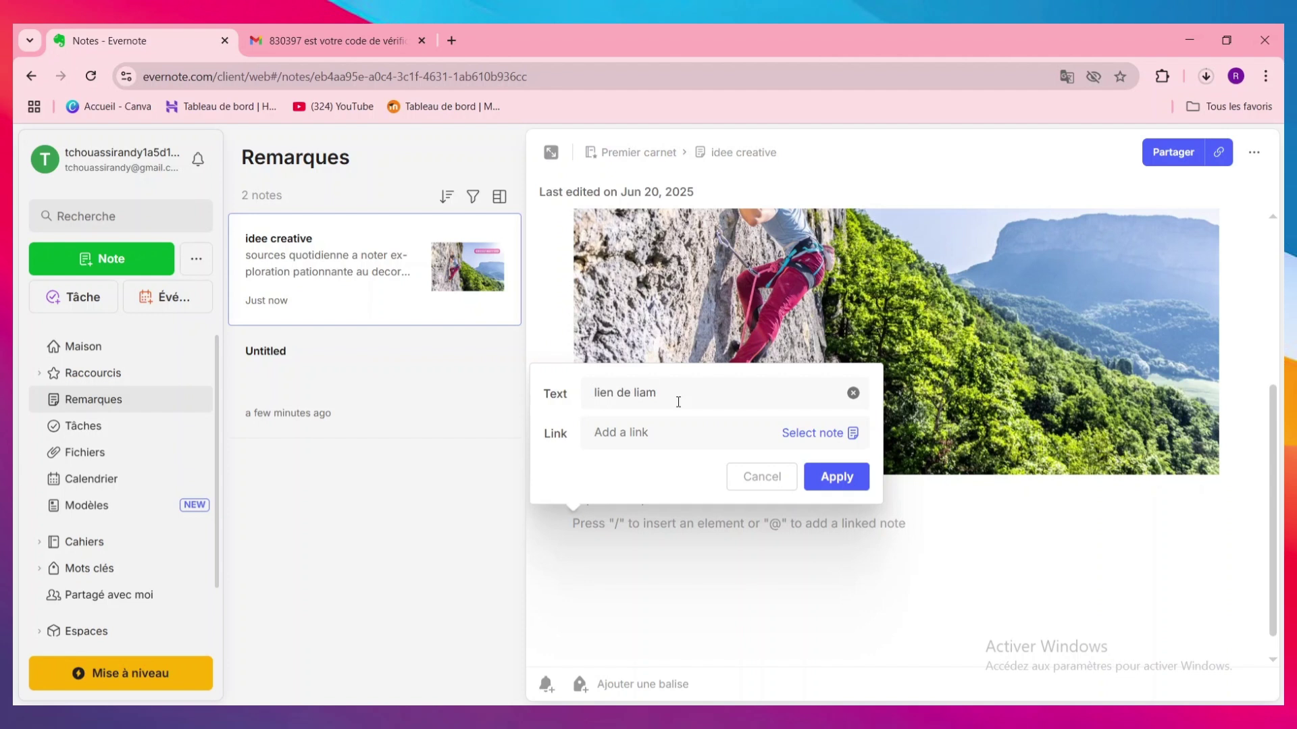
drag(673, 406, 642, 401)
text(mage)
click(642, 435)
key(ctrl+v)
click(836, 477)
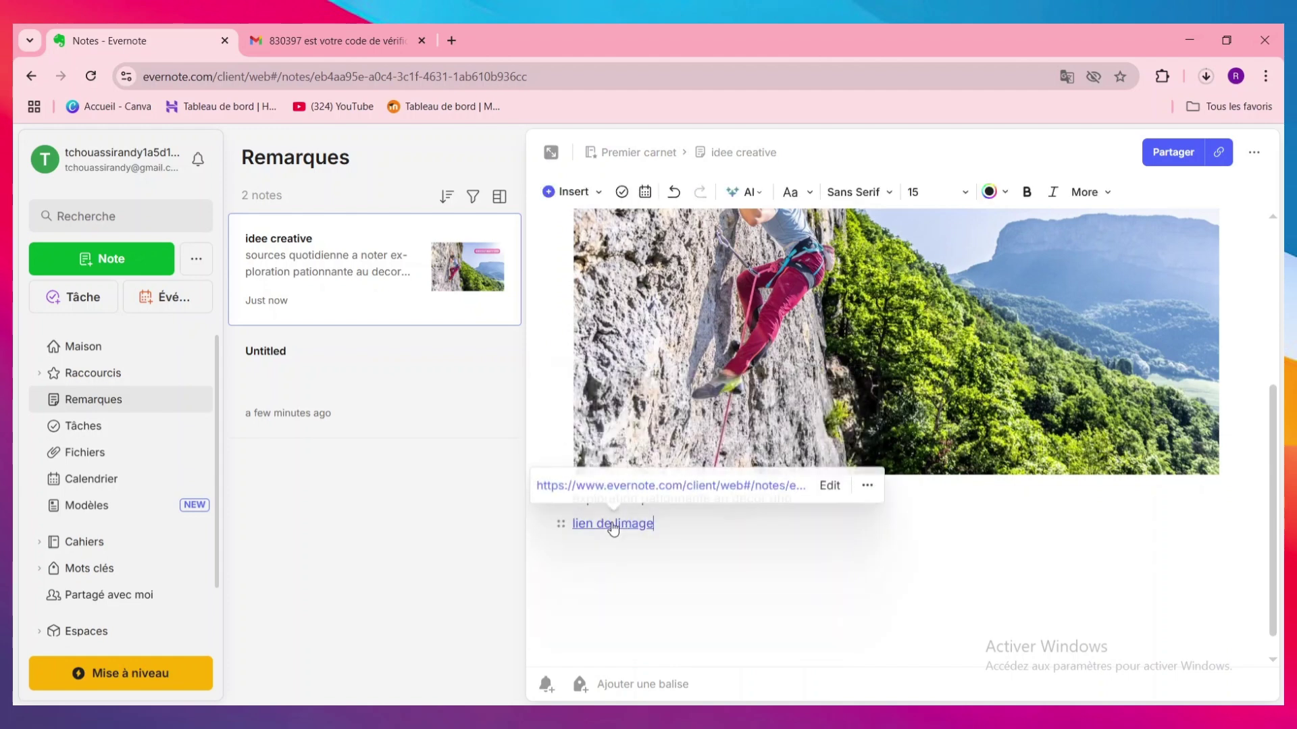
scroll(872, 479, up, 3)
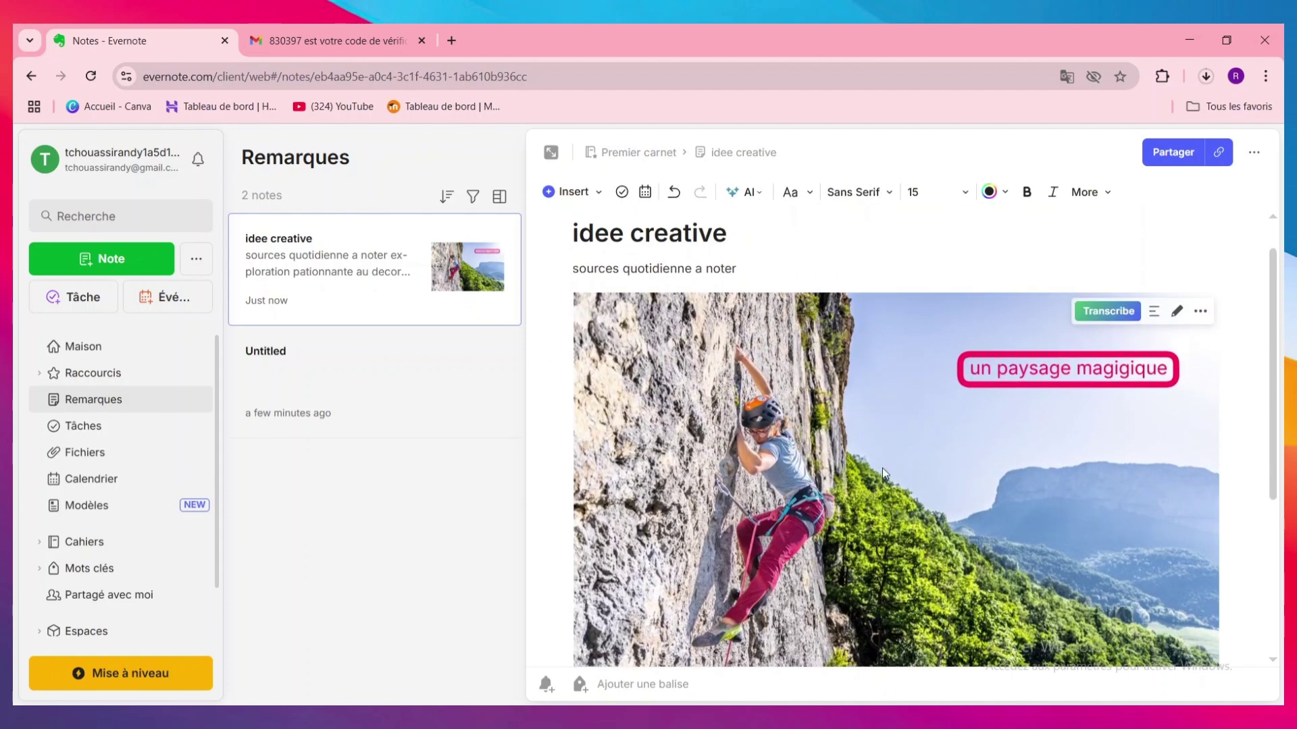
Step: Try to open the AI tools for the "idee creative" note
scroll(882, 468, down, 5)
scroll(553, 358, up, 5)
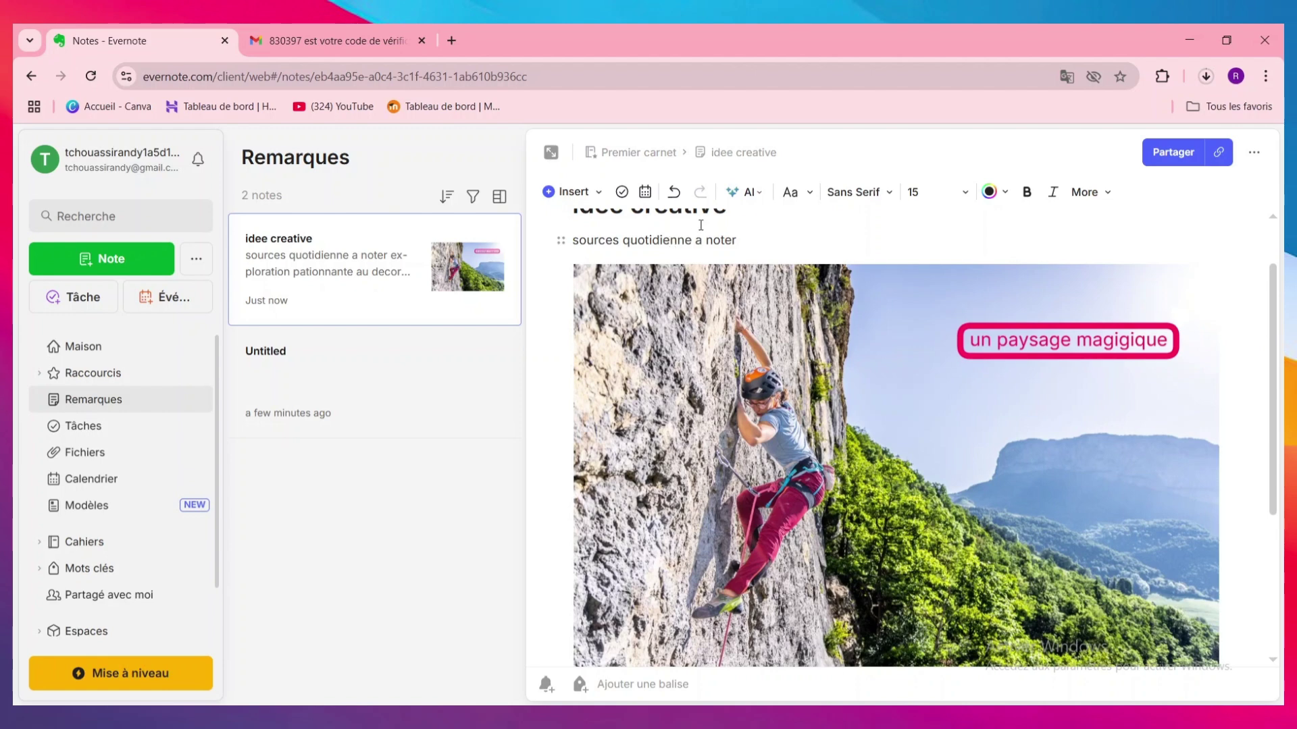
click(756, 195)
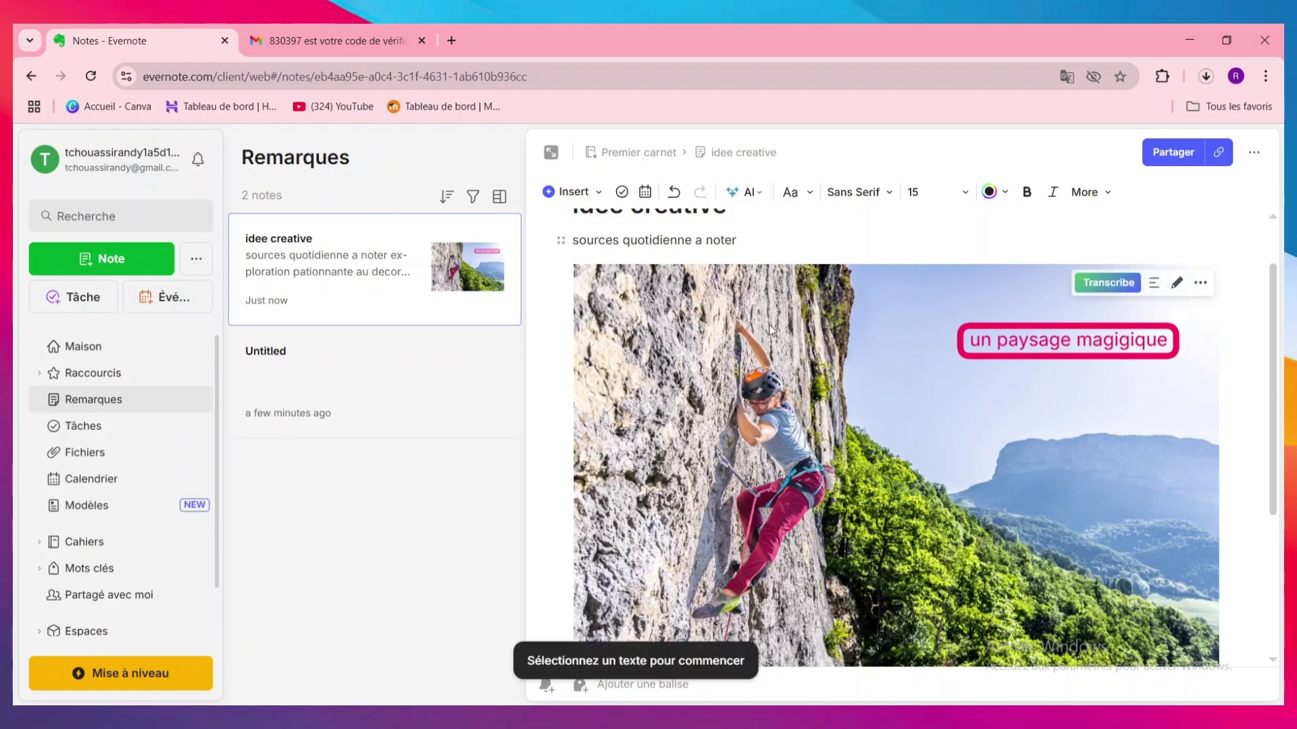
scroll(723, 396, down, 4)
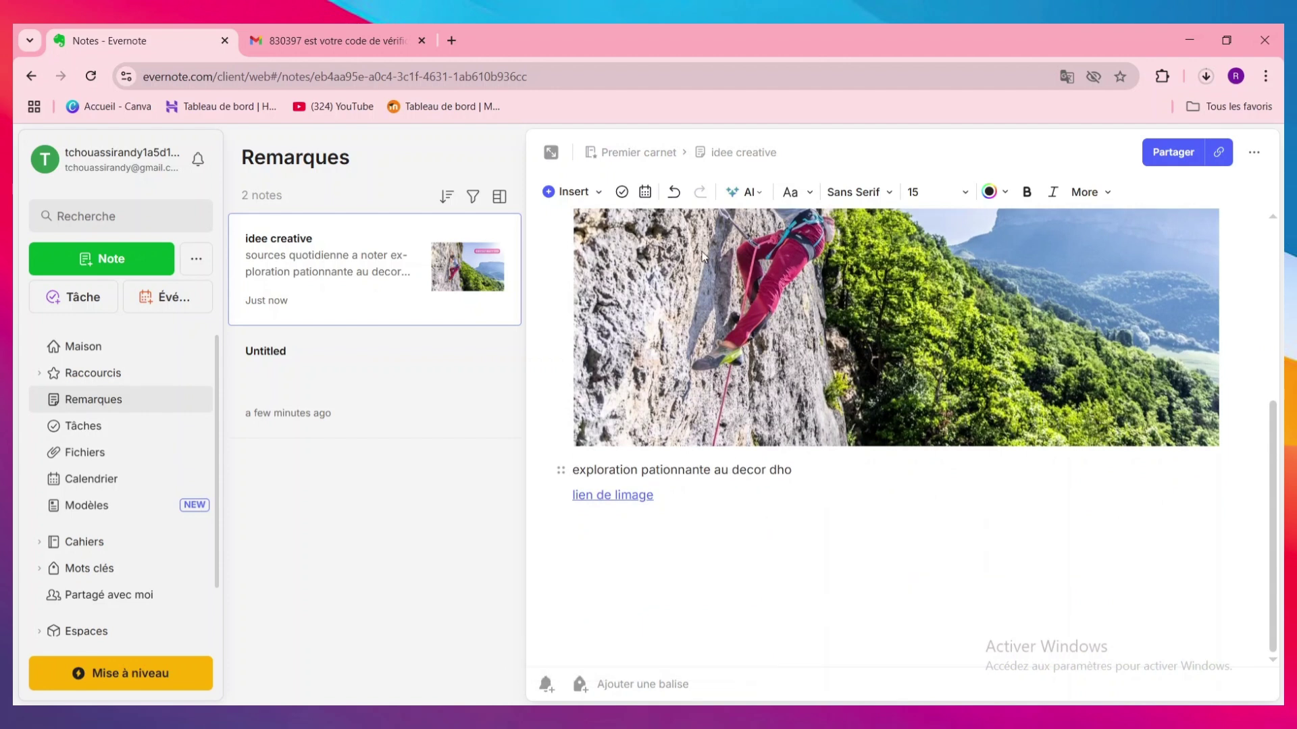
click(756, 196)
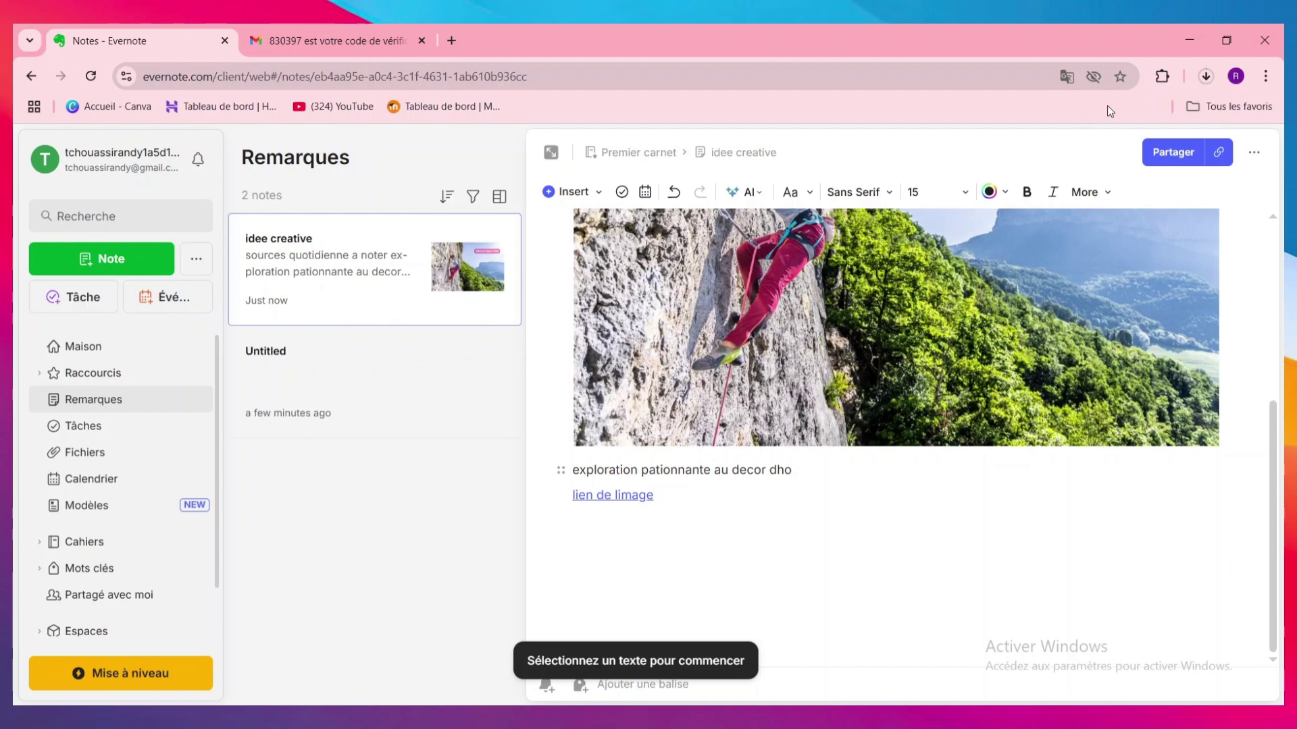
click(1205, 77)
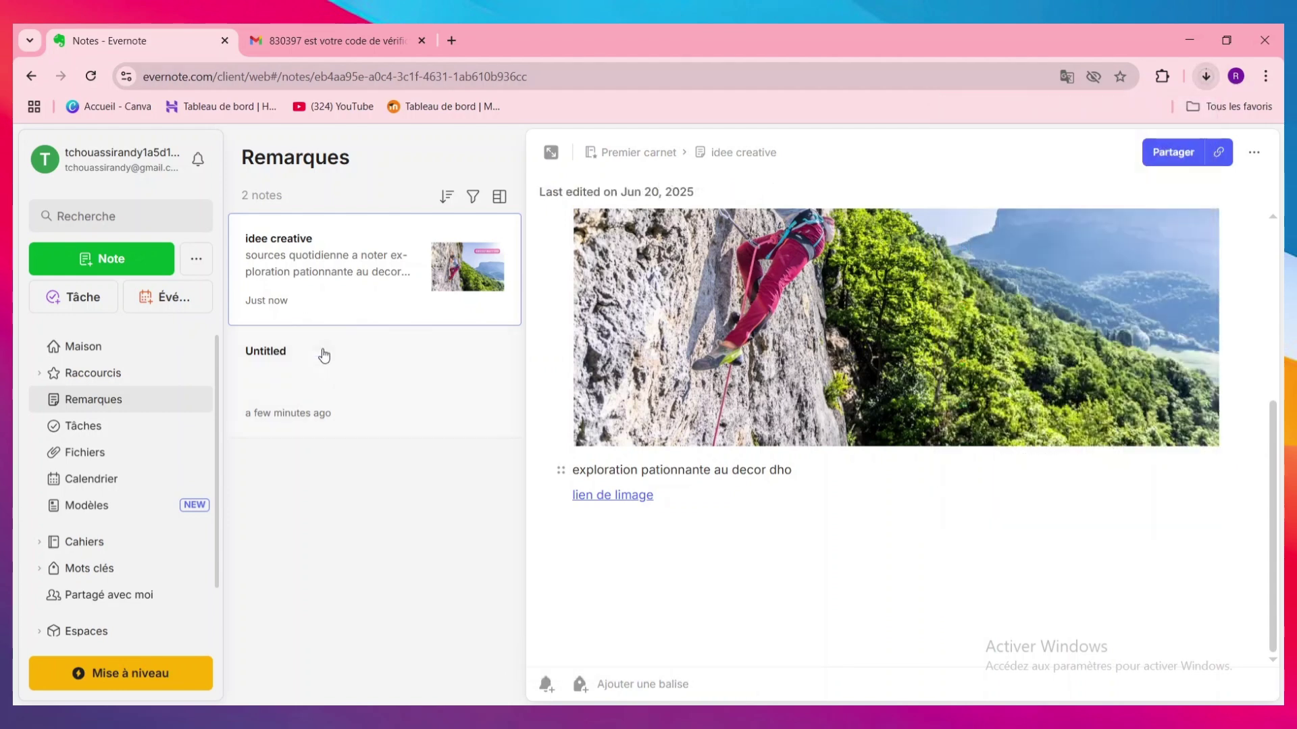
Step: Open the untitled note and title it "programe de la journee", continuing into its body
click(327, 363)
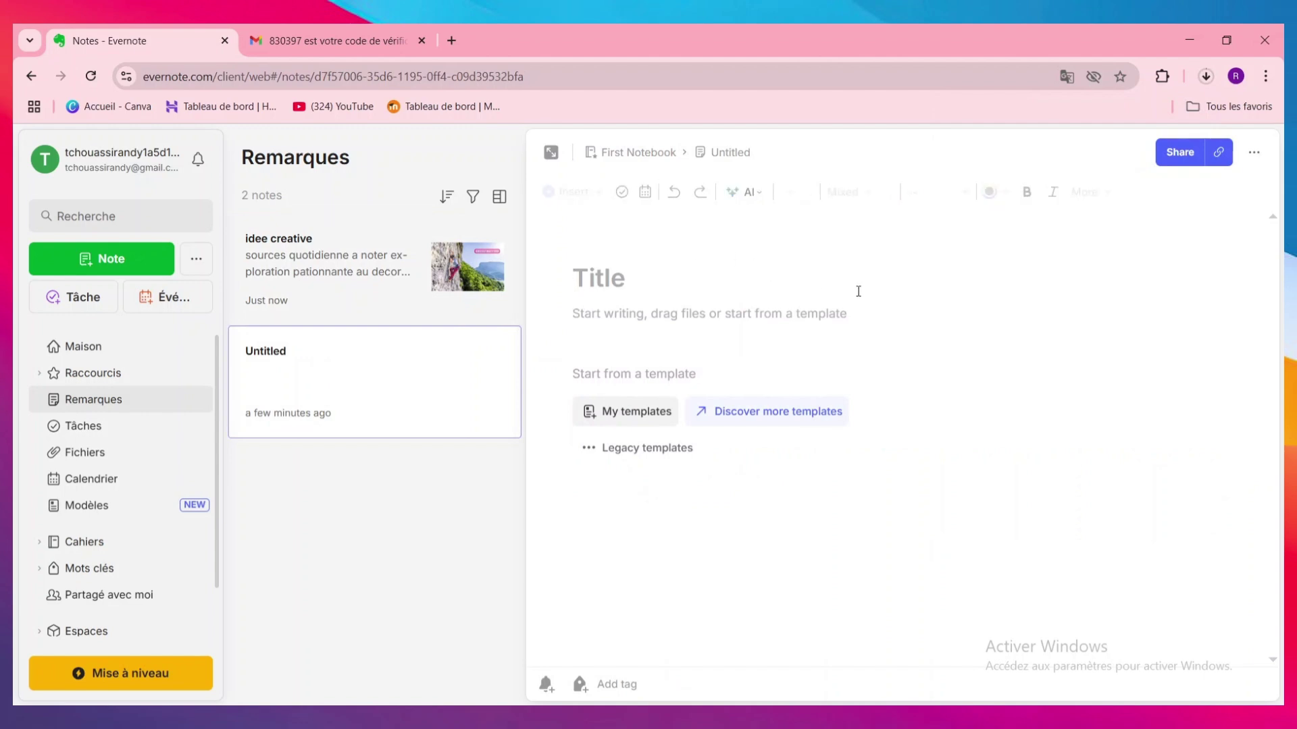
text(program)
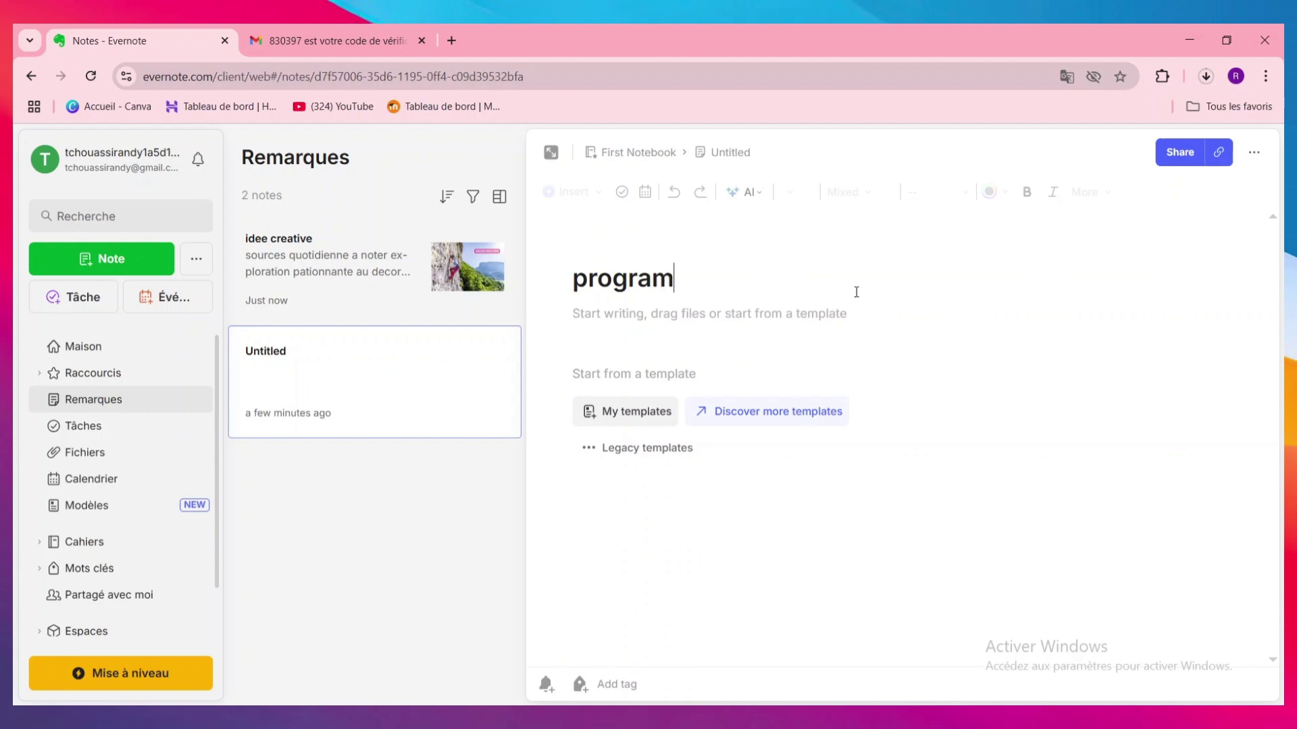
text(e de la journee)
key(Return)
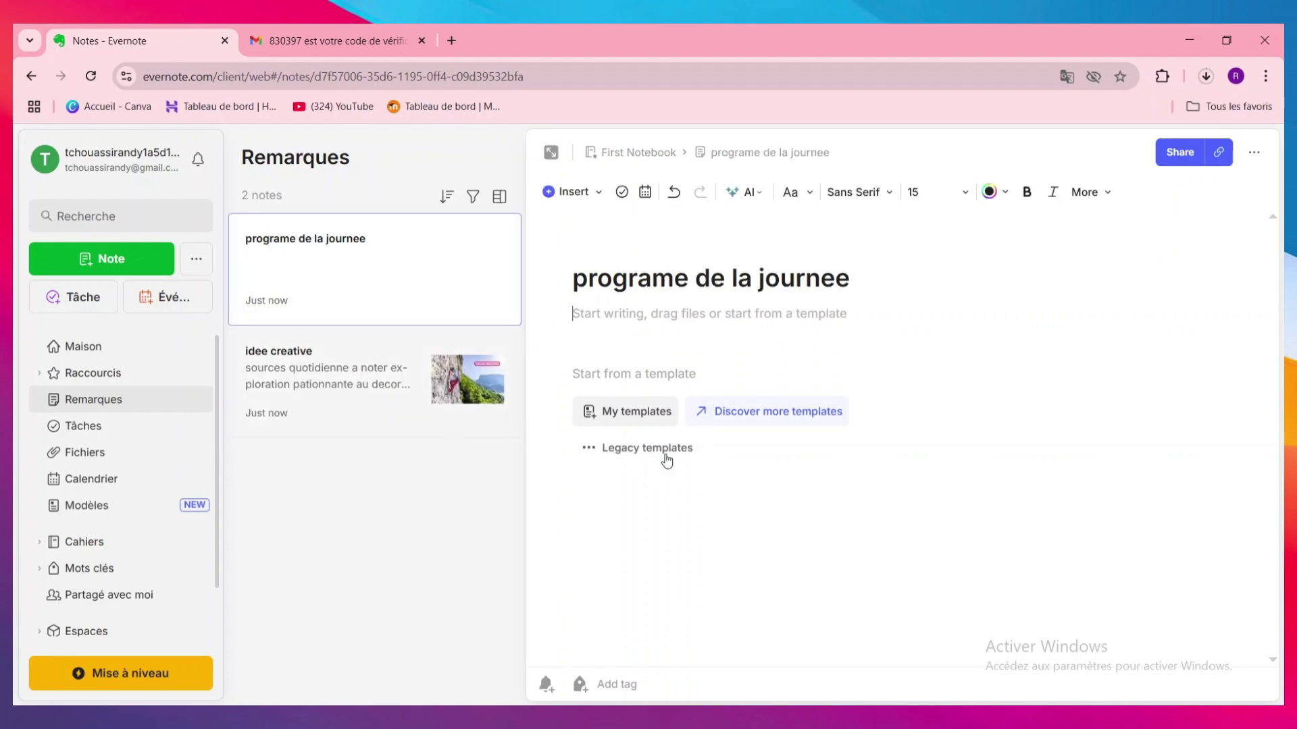
Step: Check the saved templates and browse the legacy template gallery without applying one, returning to the note
click(627, 424)
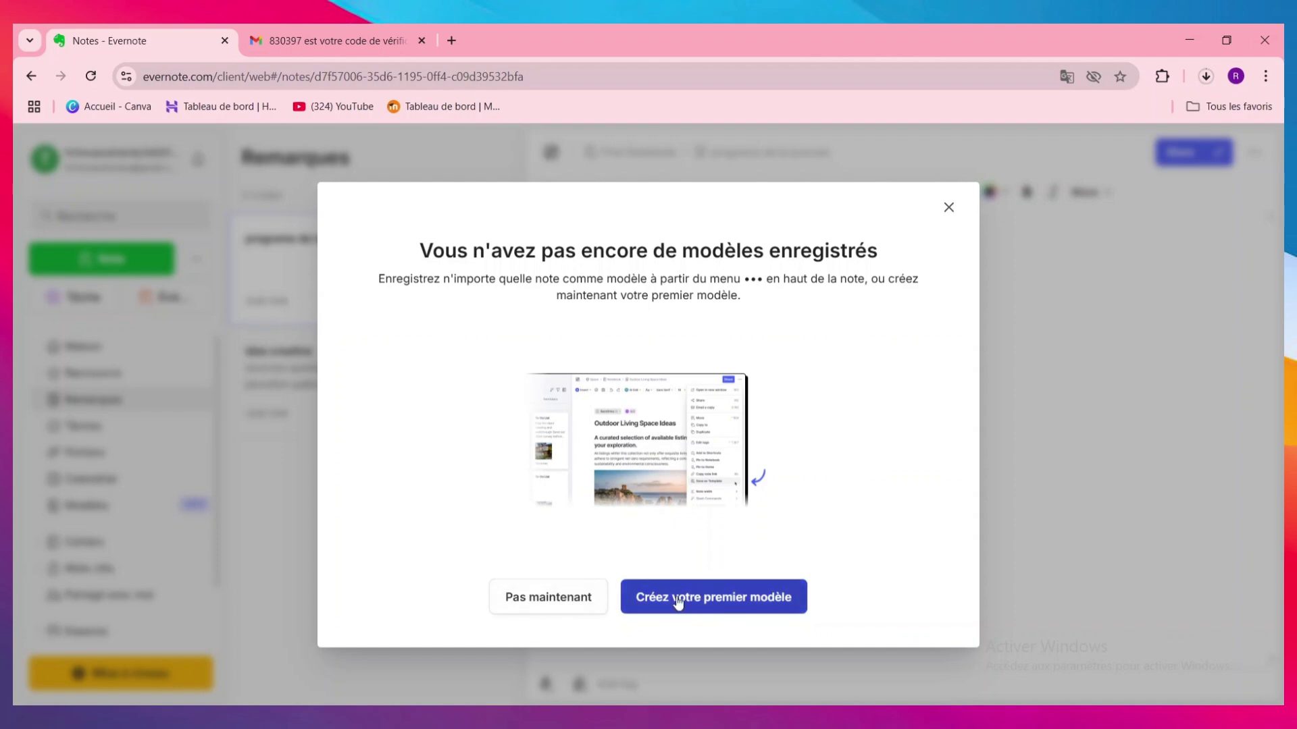
click(537, 603)
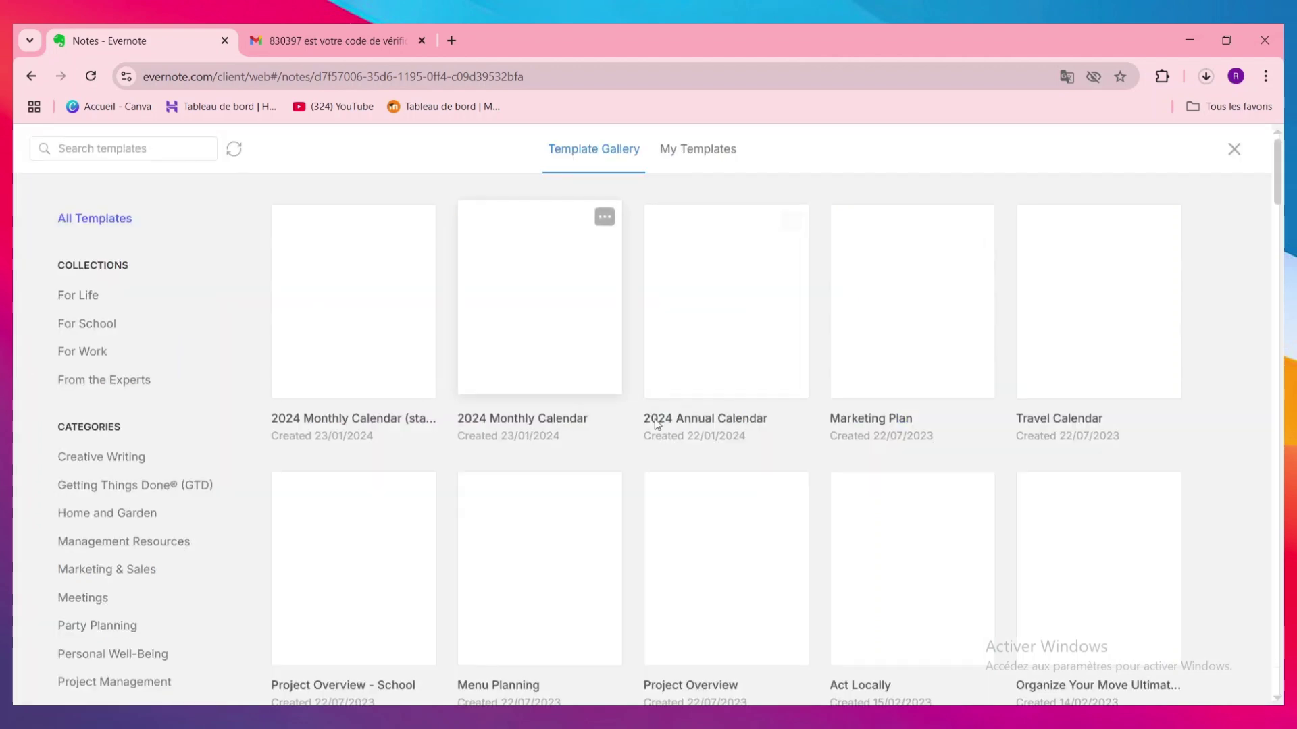
click(695, 411)
scroll(538, 371, down, 2)
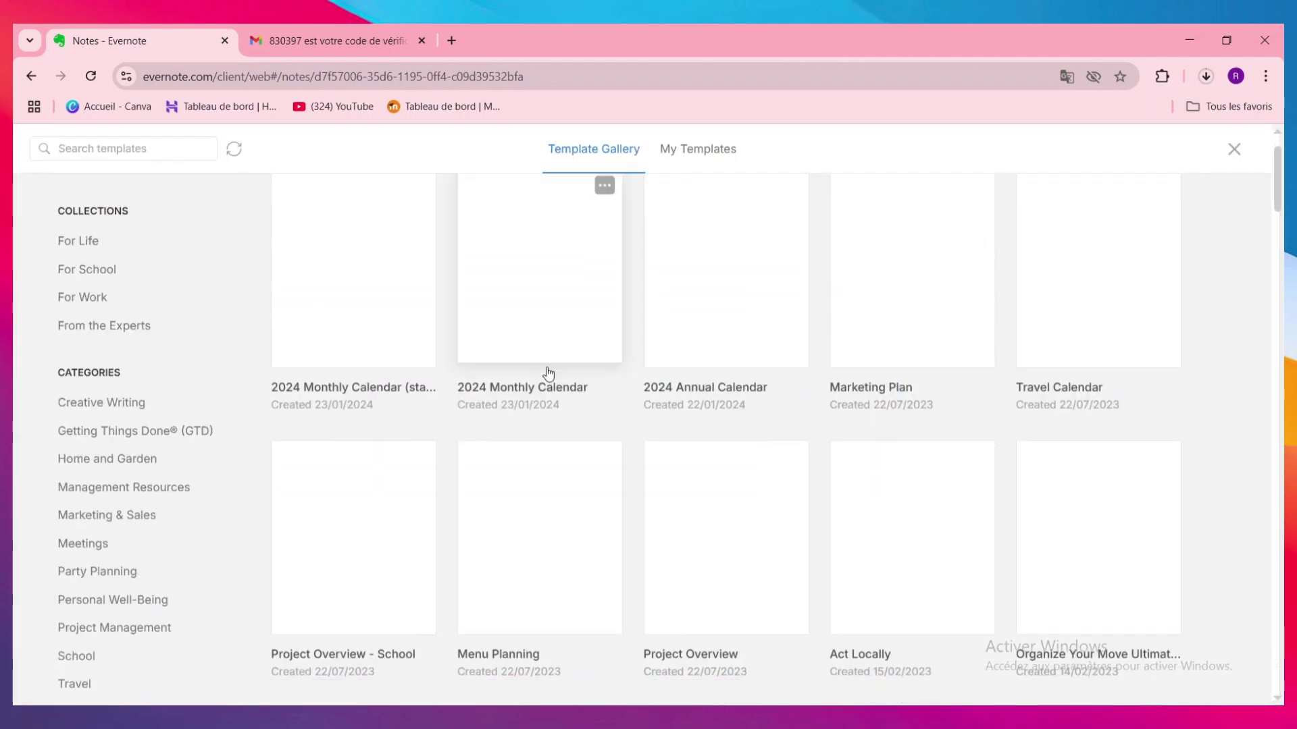
scroll(592, 479, up, 2)
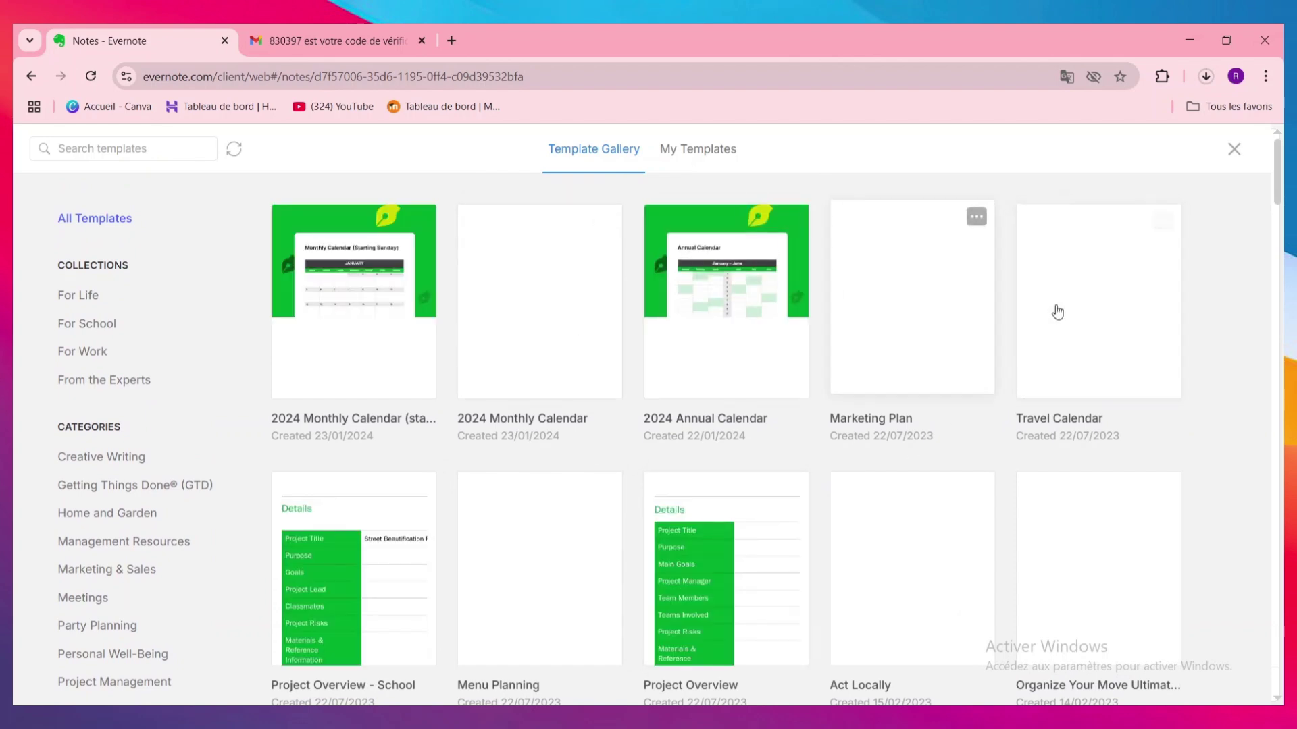
click(1234, 150)
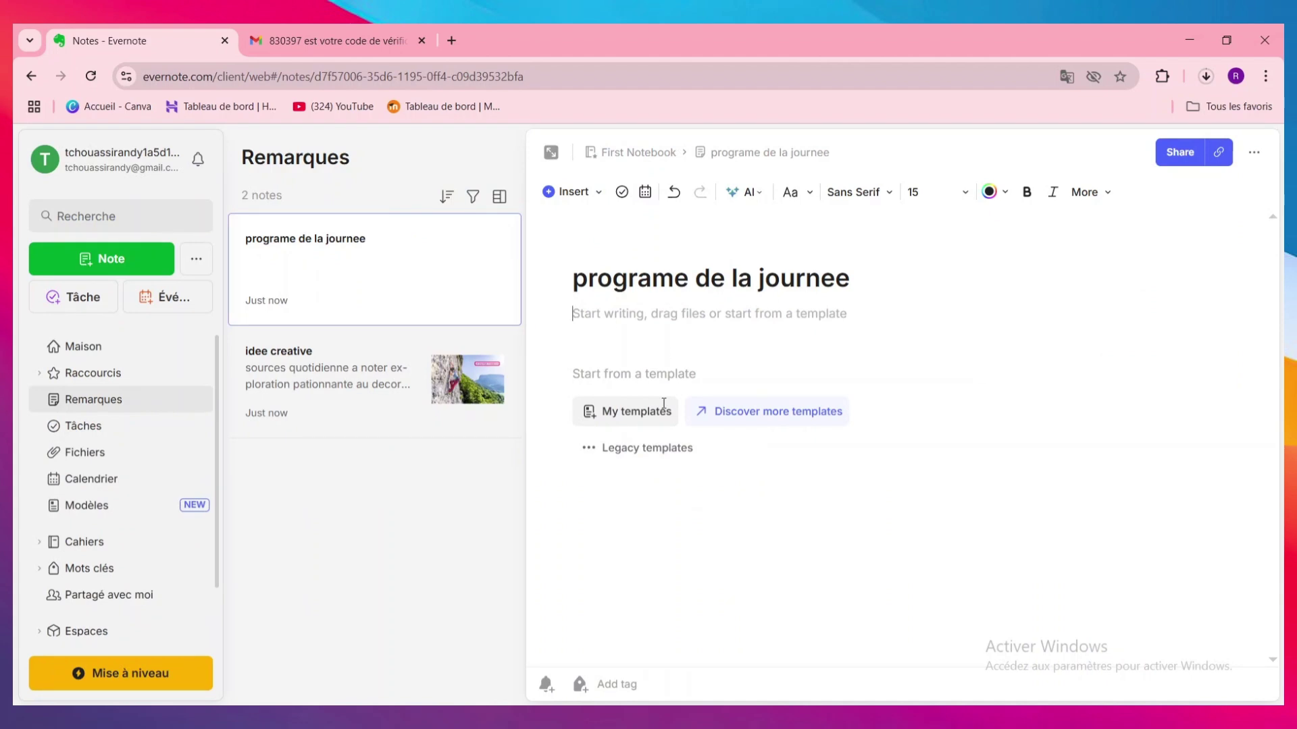
Step: Write "sdc" as the first body line and insert a task on the line below it
text(sdc)
key(Return)
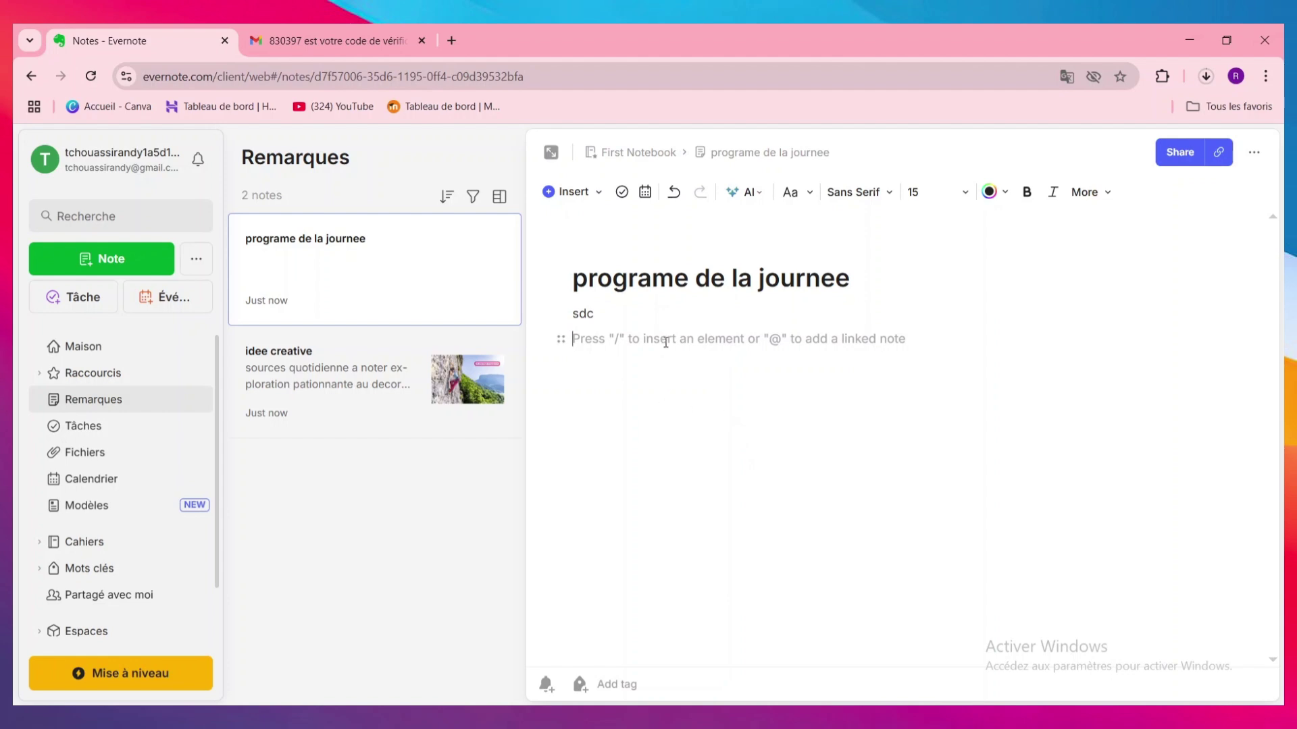
text(/)
scroll(696, 466, down, 1)
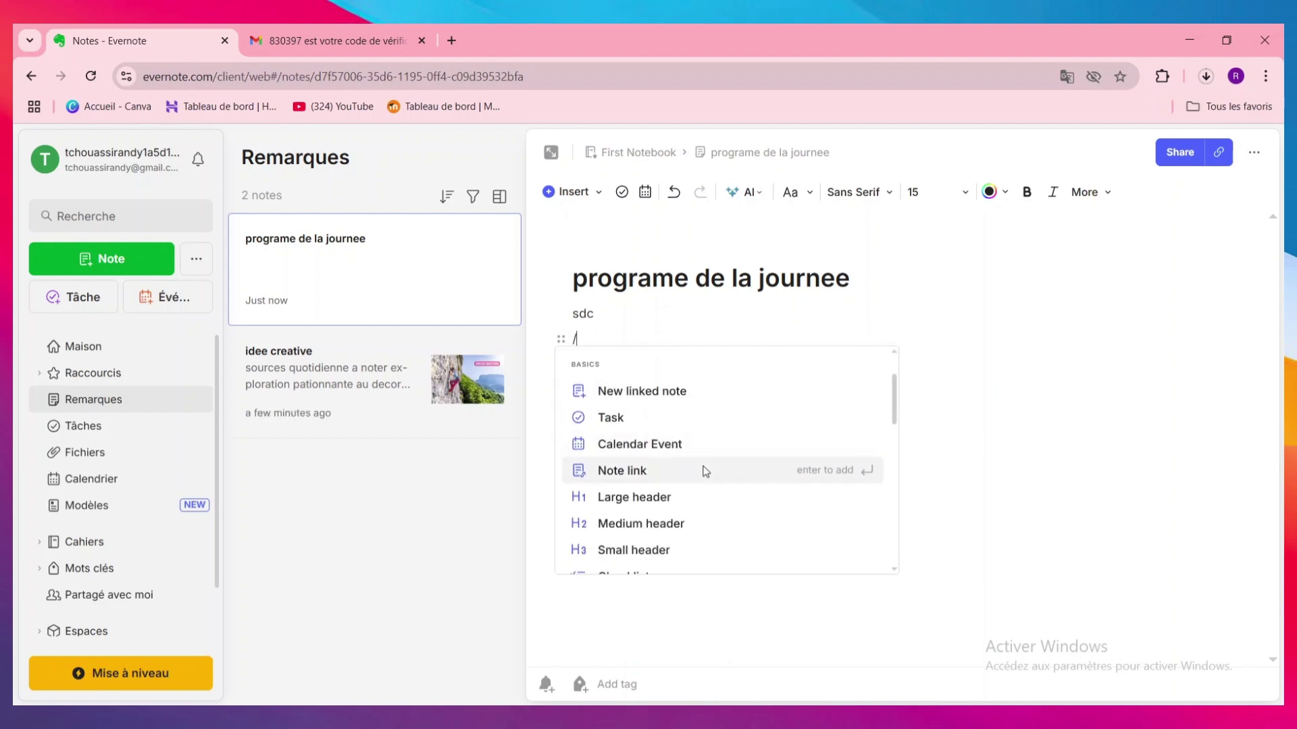
click(648, 416)
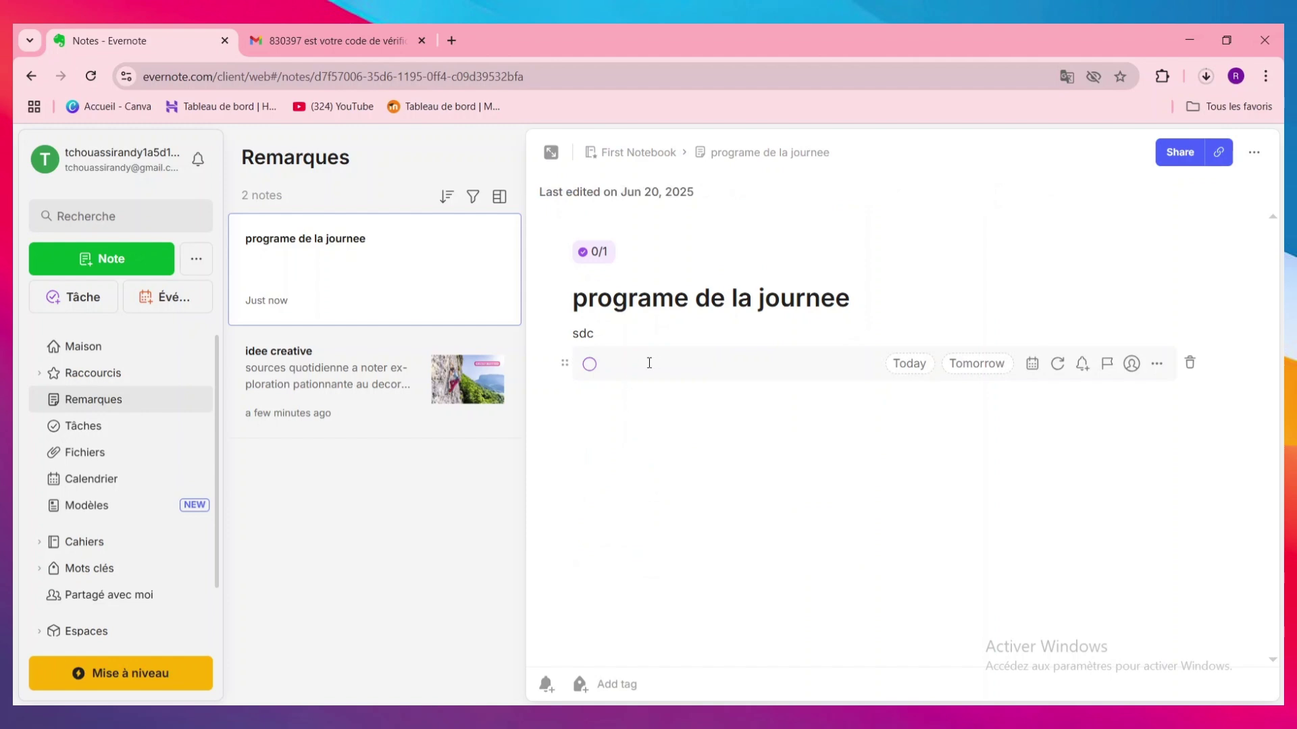
Step: Name the task "la vessell", add a second task "le menage" and start an empty third task under it
click(687, 368)
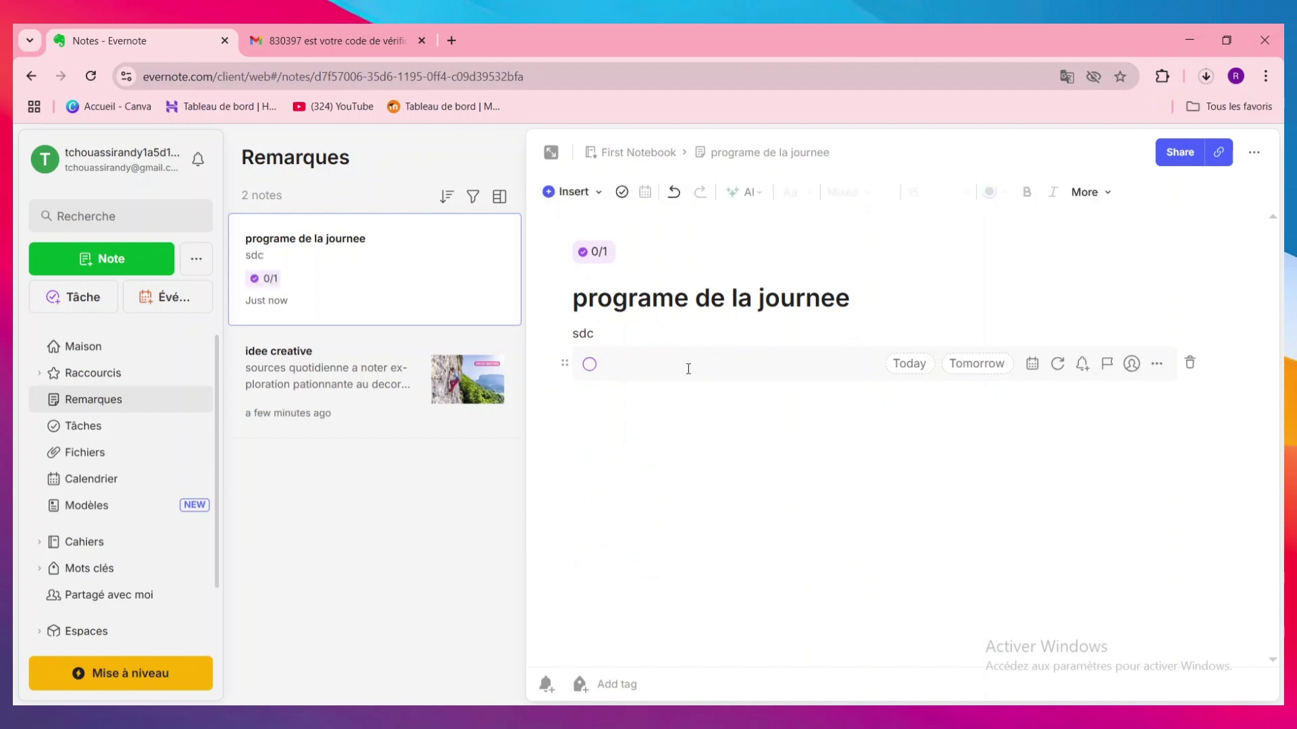
text(la vessell)
key(Return)
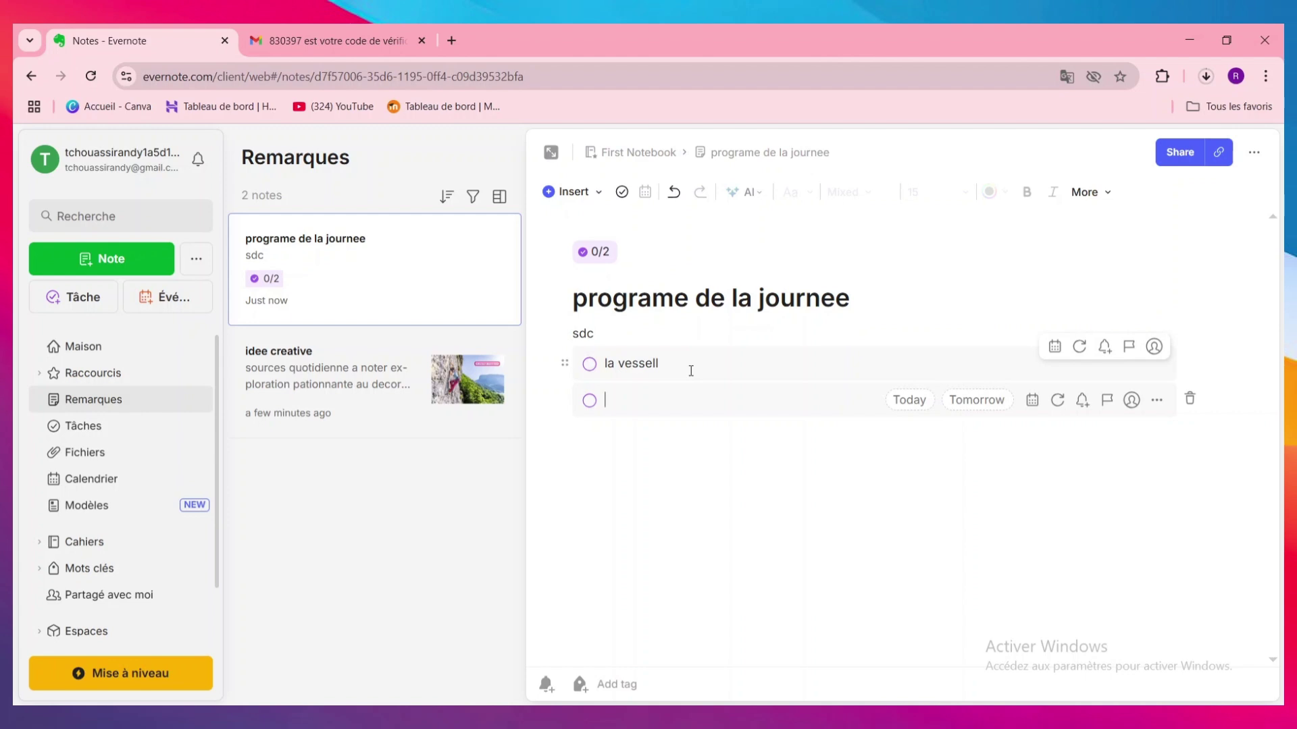
text(menage)
key(Return)
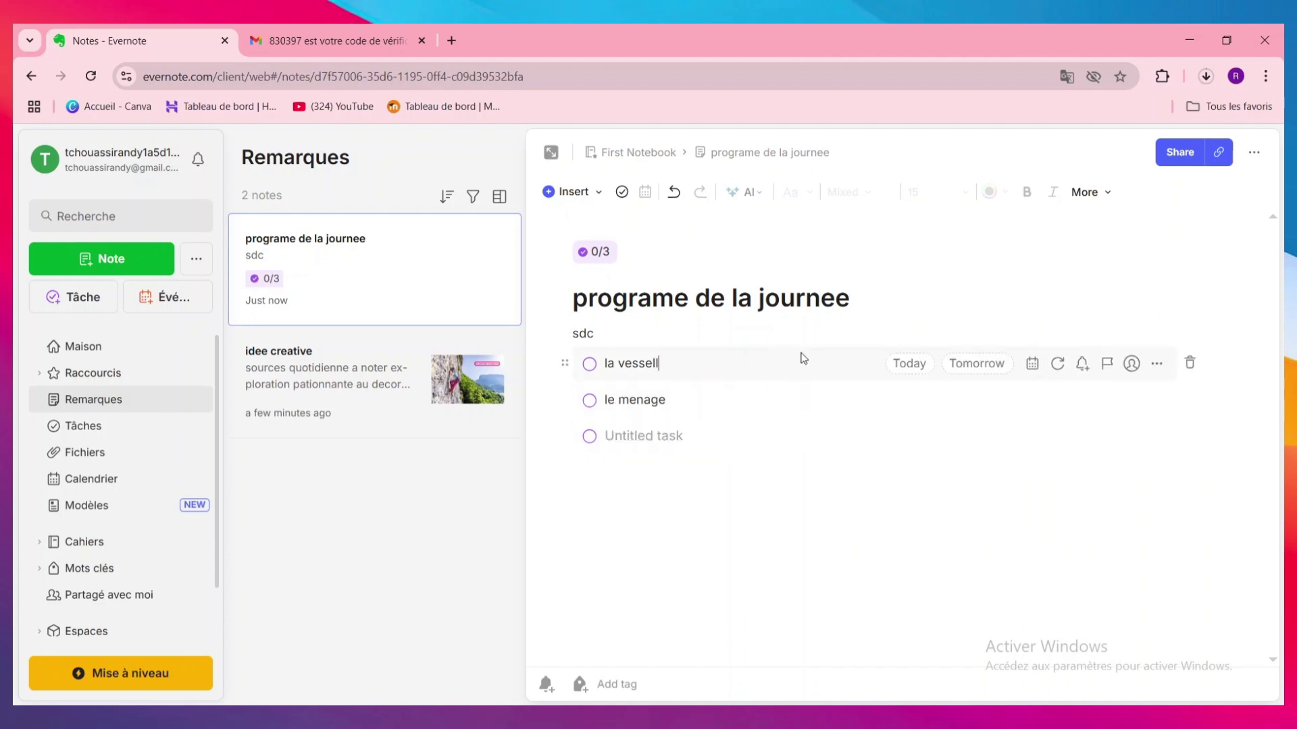
Step: Set the "la vessell" task due on 20 June 2025 at 03:57 PM, keeping the Europe-Paris time zone and no repetition
click(1027, 366)
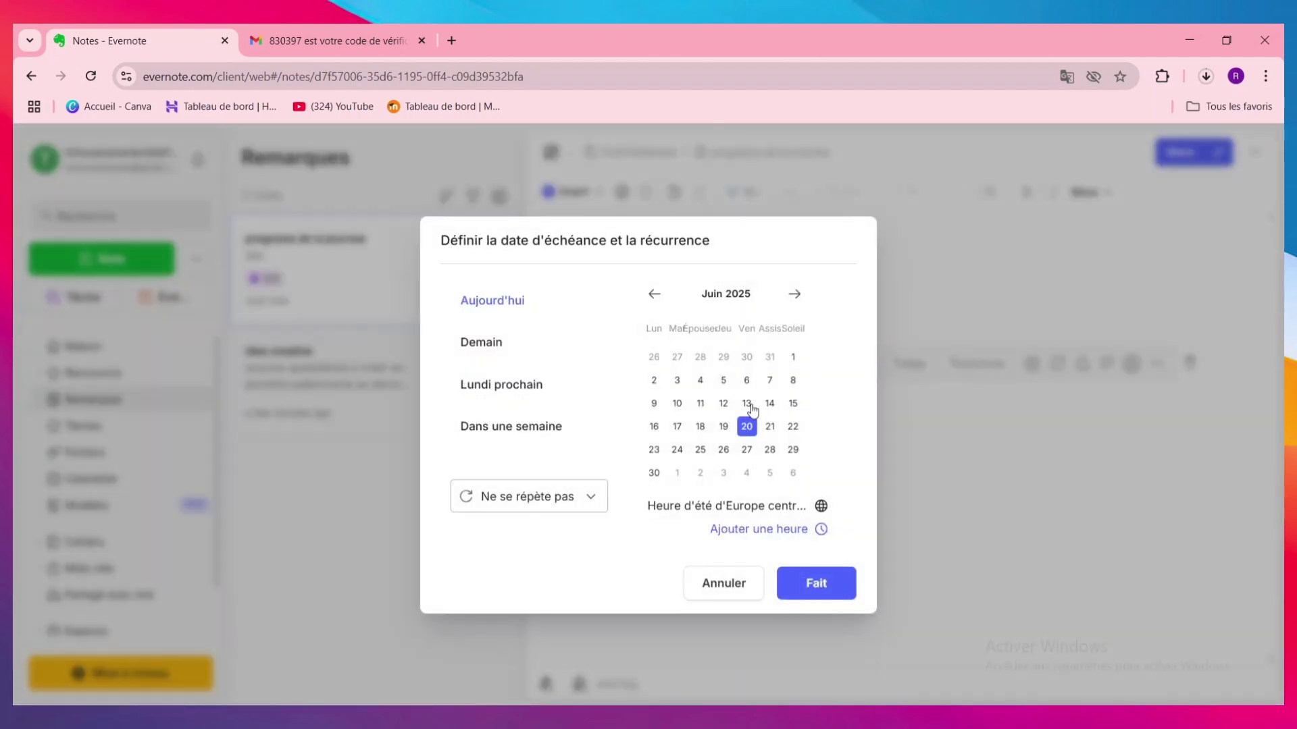
click(778, 512)
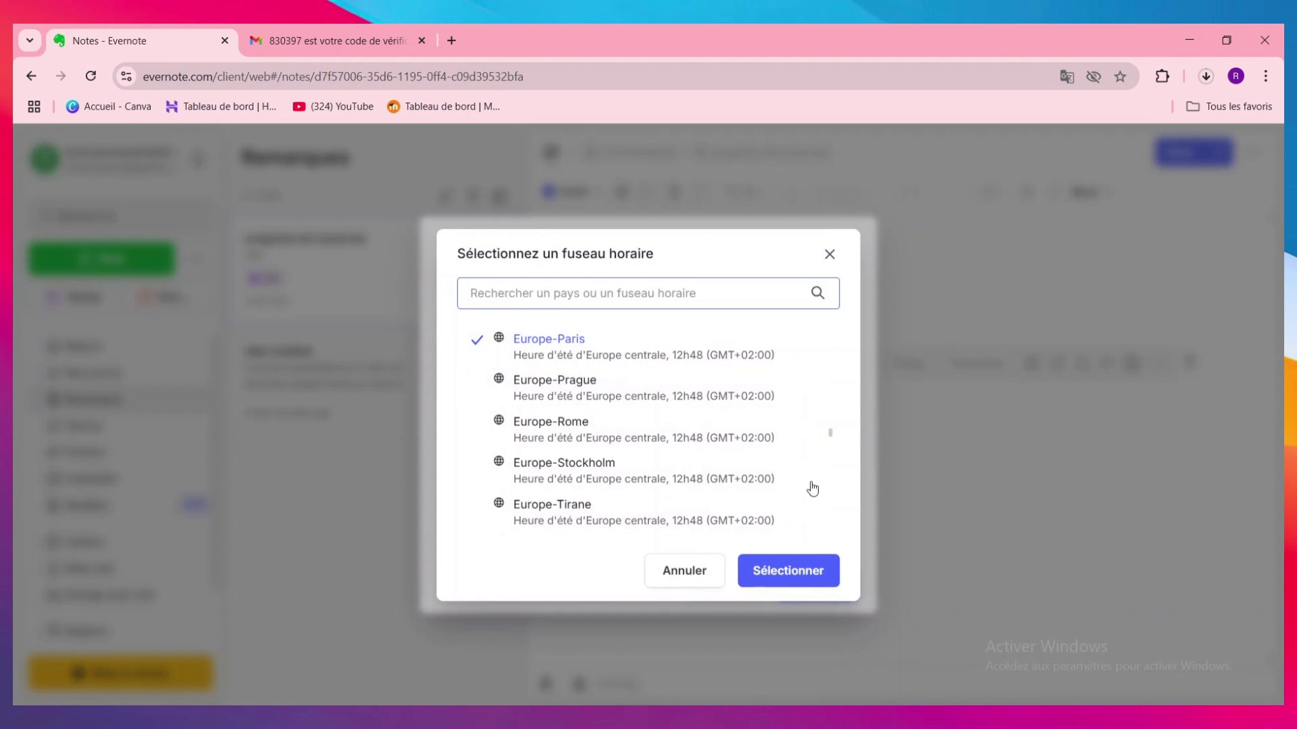
click(810, 571)
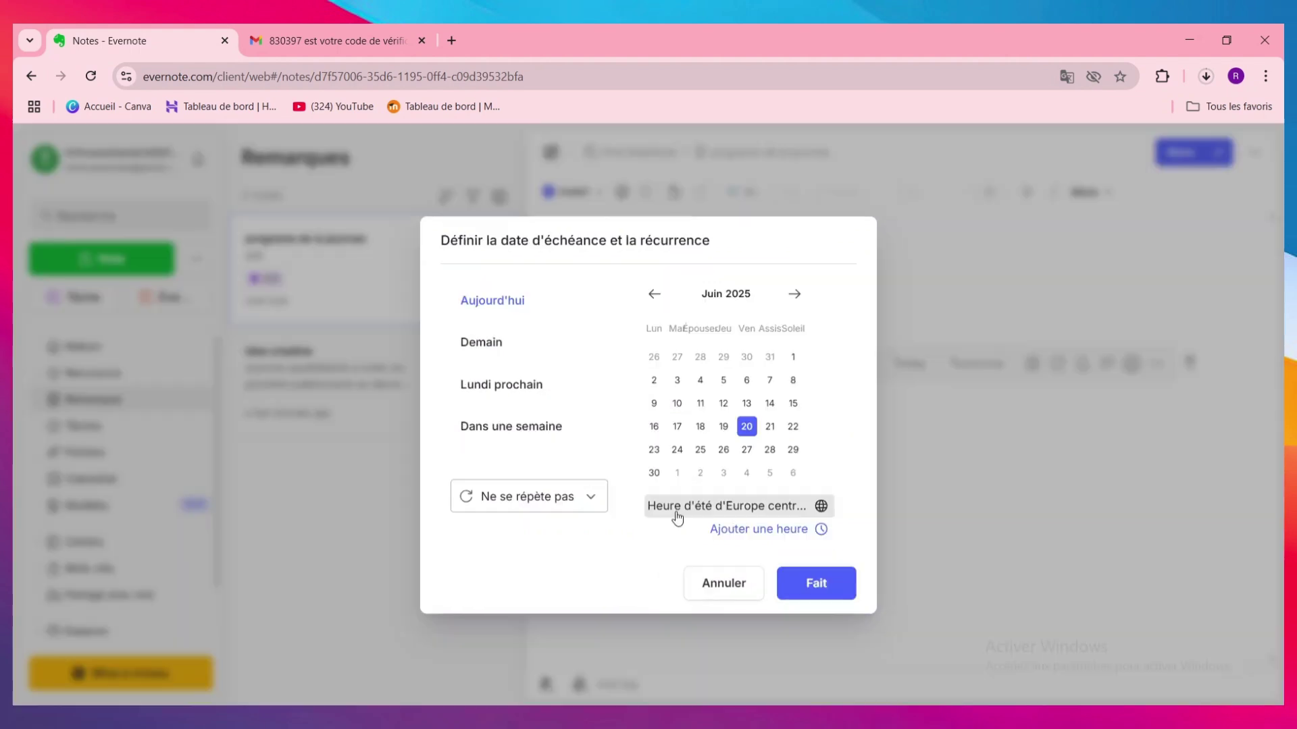
click(777, 532)
click(698, 331)
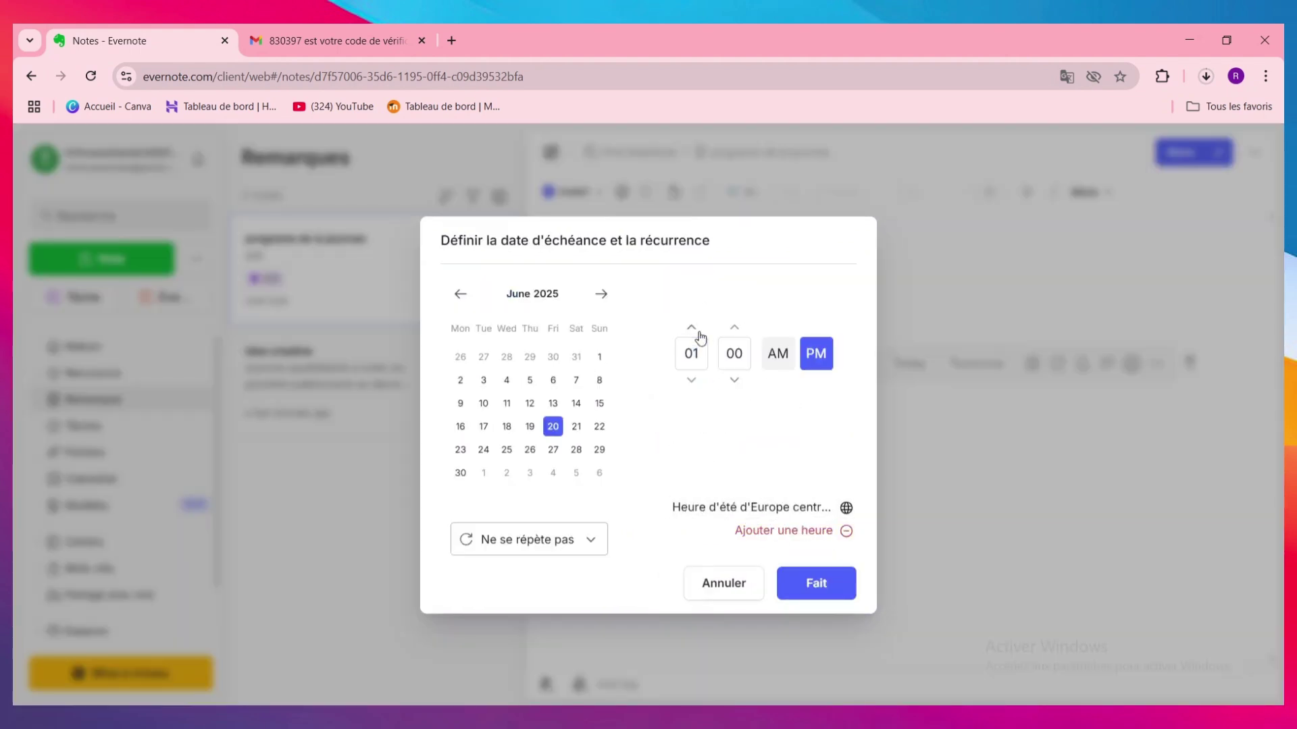
click(699, 330)
click(698, 331)
double_click(737, 382)
click(736, 381)
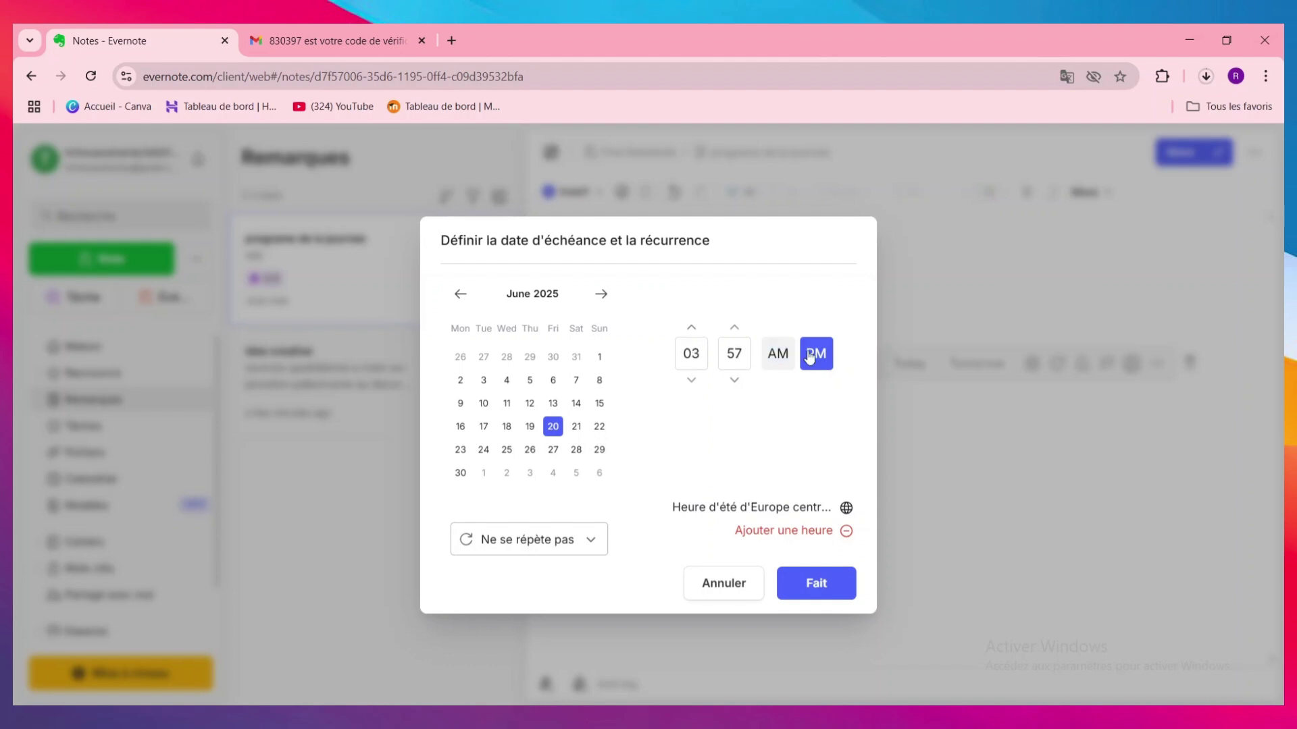
click(833, 588)
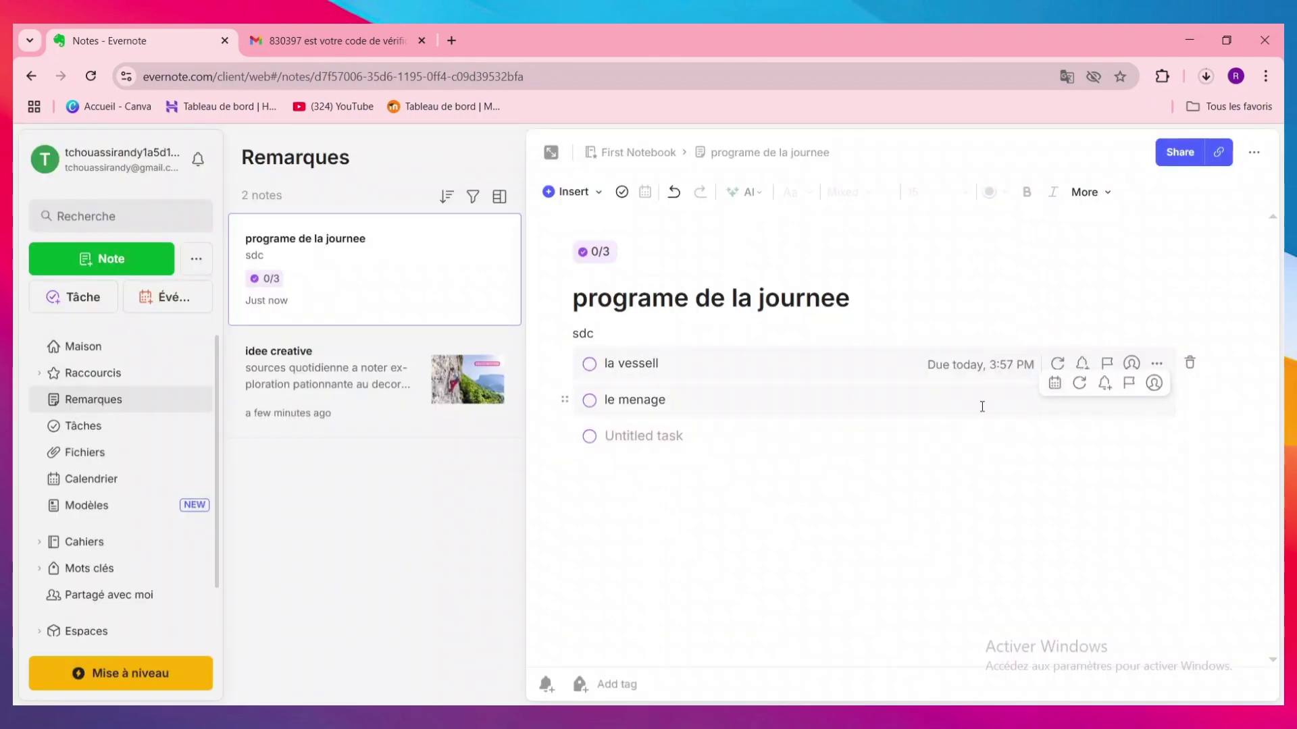
Step: Add a reminder to the "la vessell" task 30 minutes before it is due
click(1083, 365)
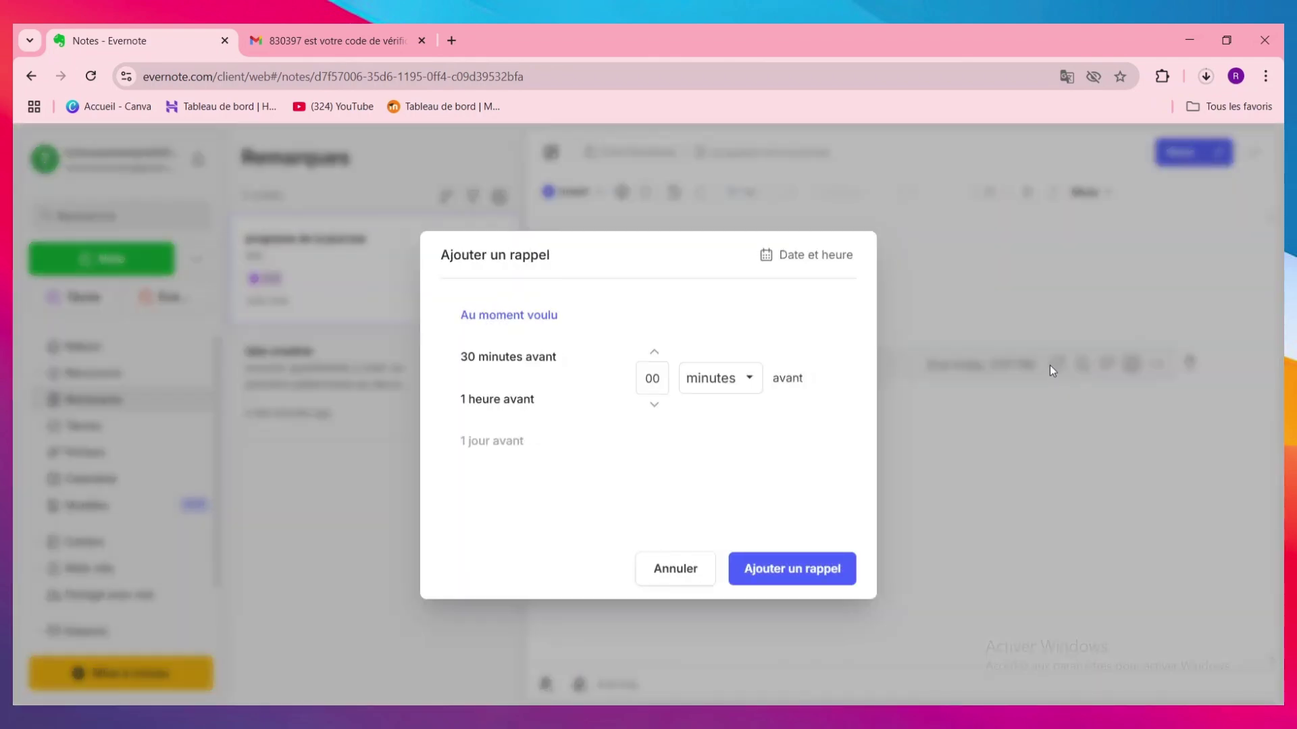
click(477, 361)
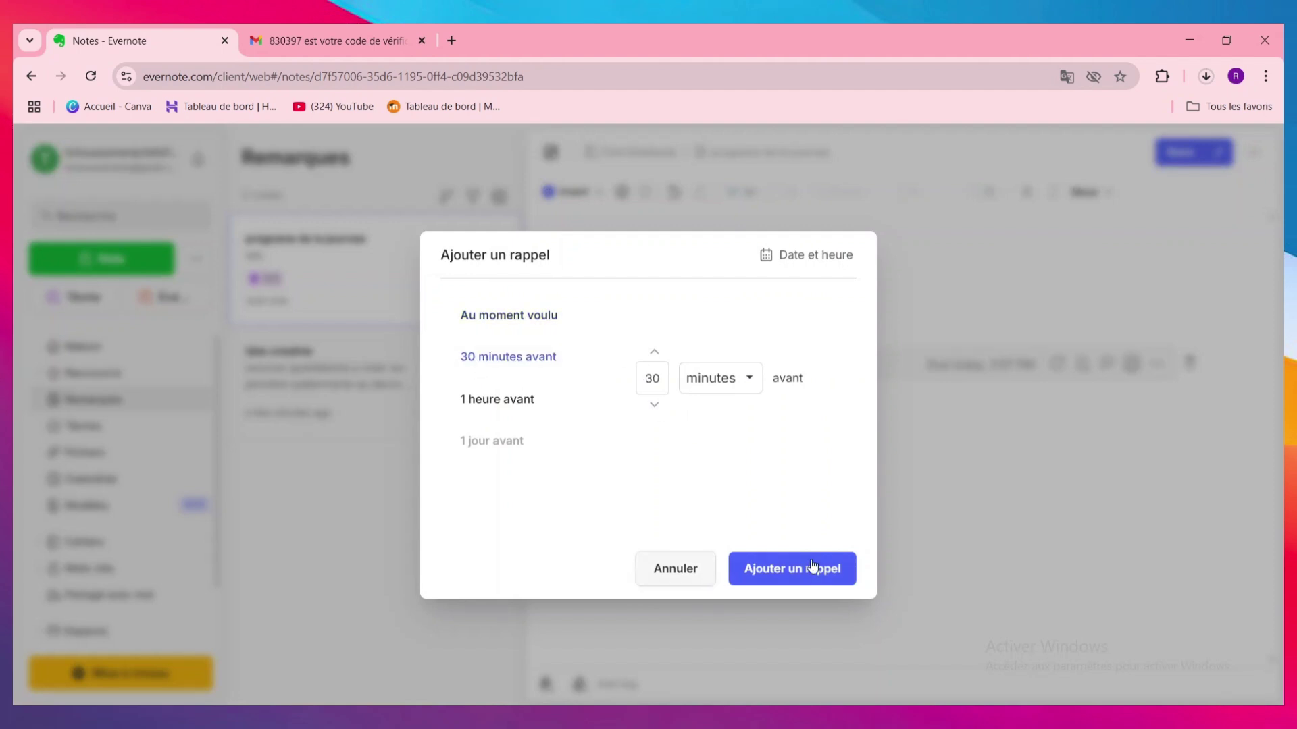
click(803, 580)
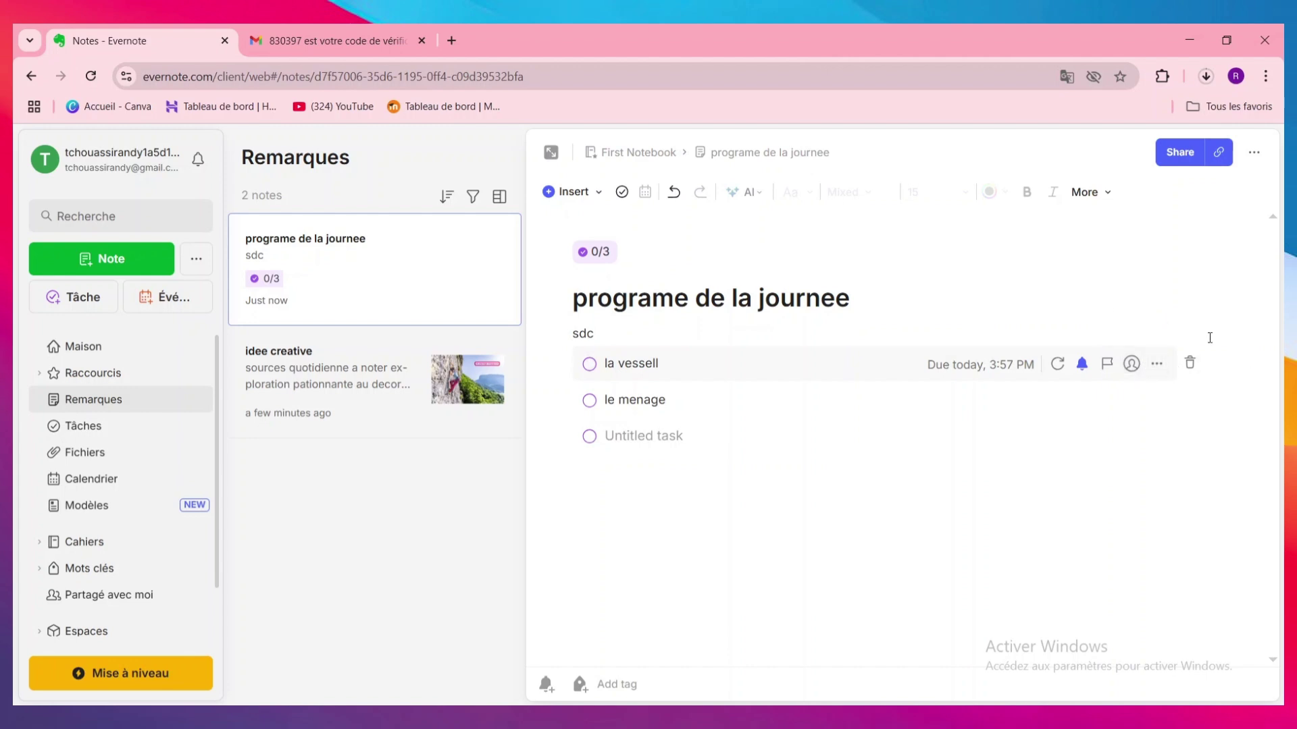
mouse_move(692, 399)
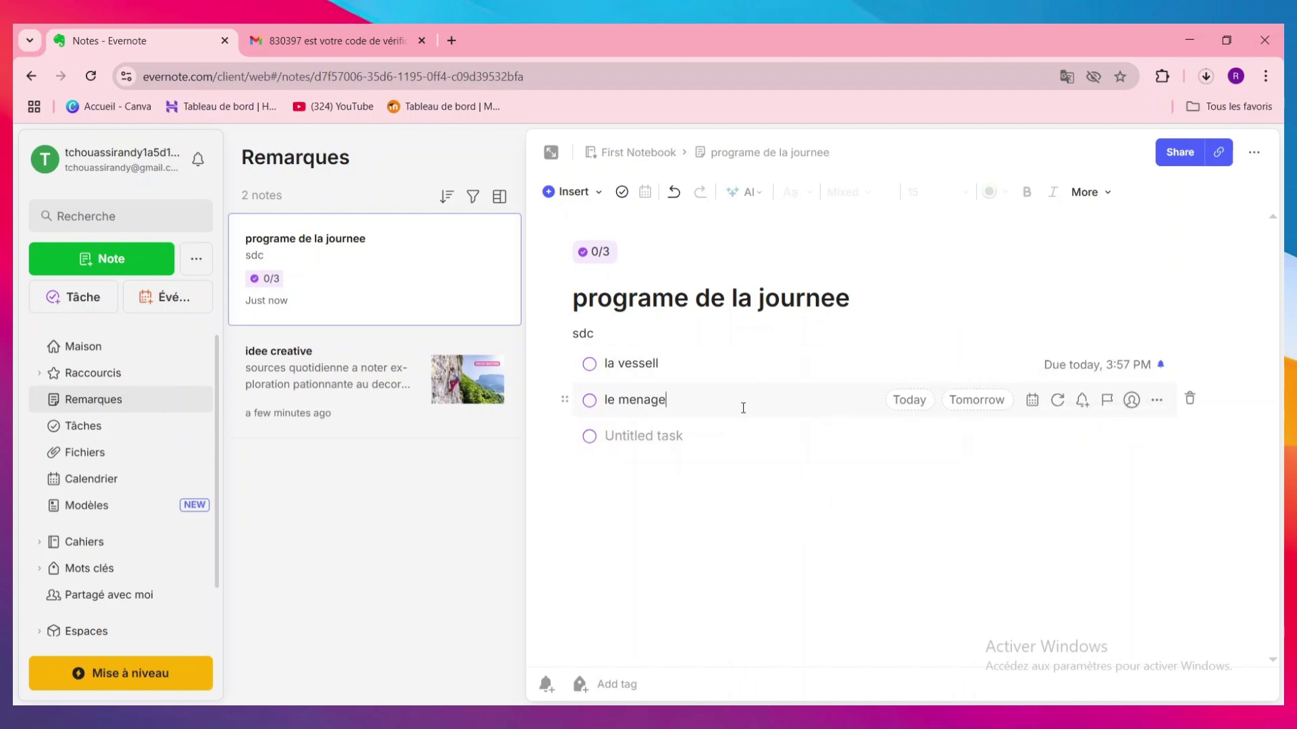
mouse_move(705, 376)
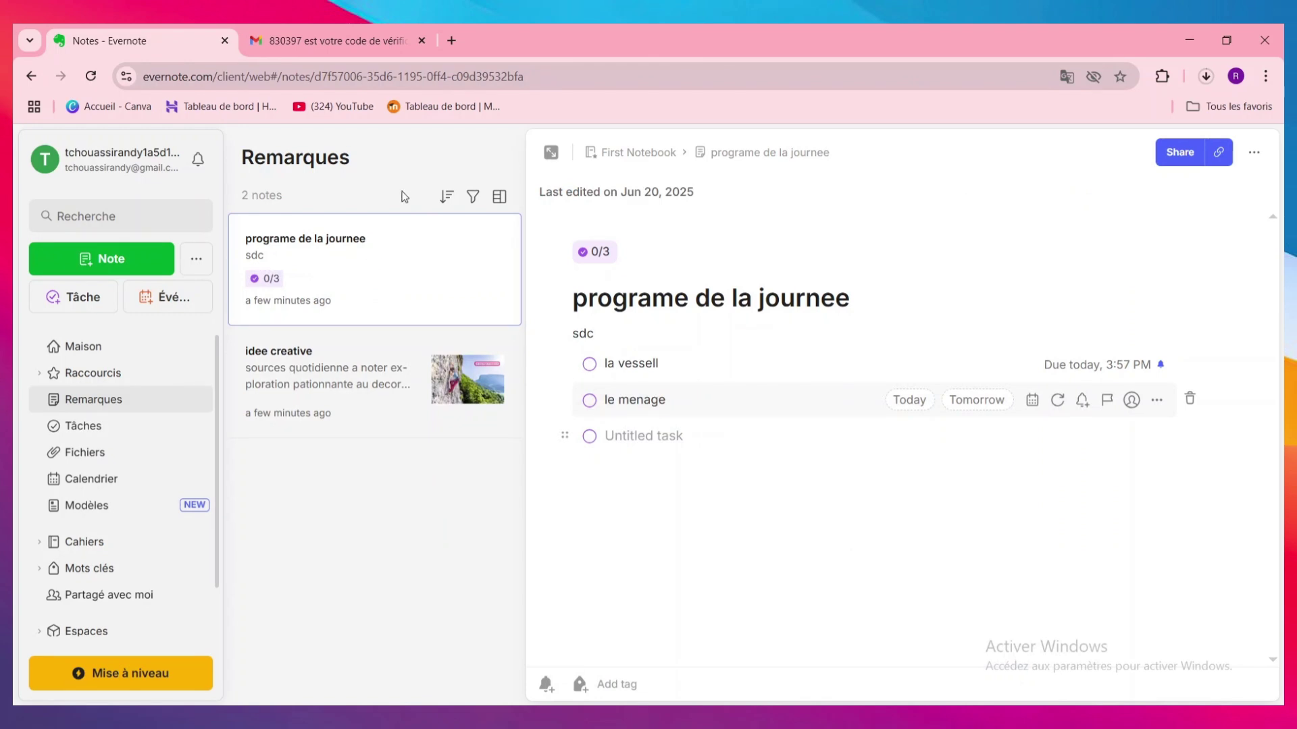
Step: Create a new note titled "objectif de travail" with the body text "gggdt"
click(111, 270)
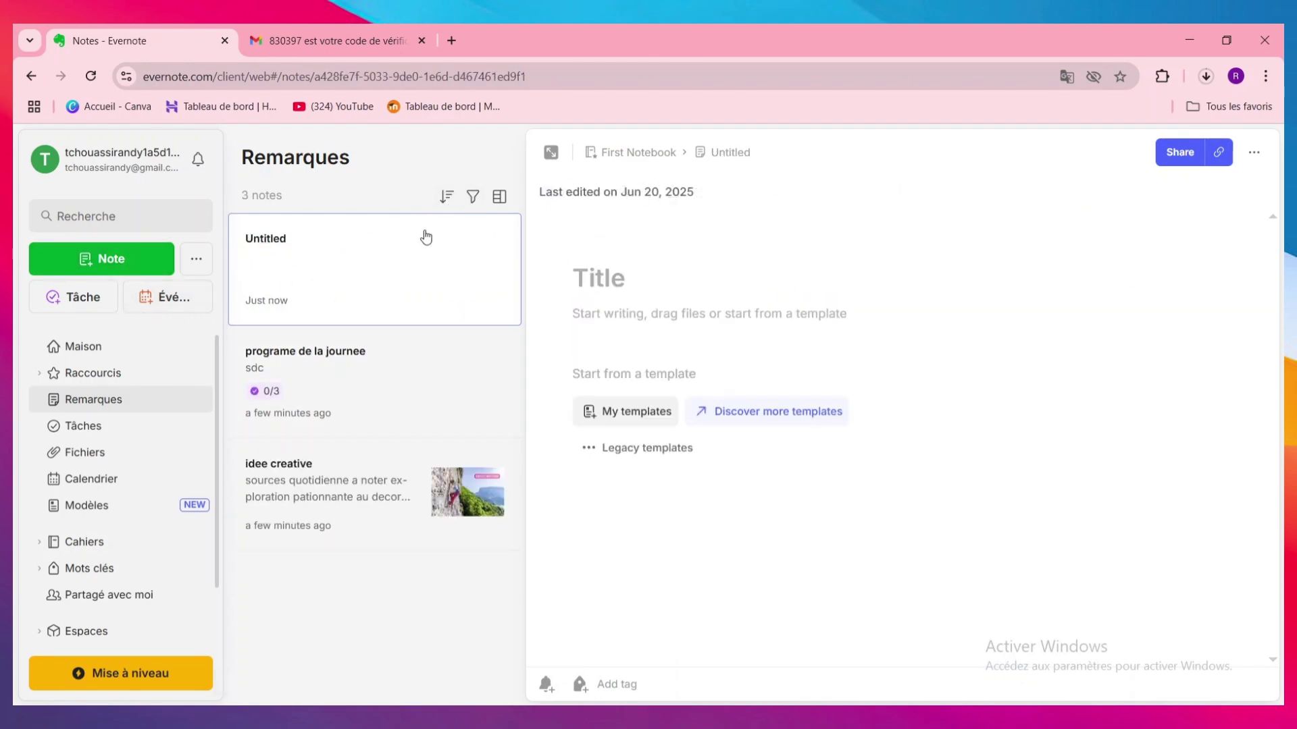
click(612, 275)
text(o)
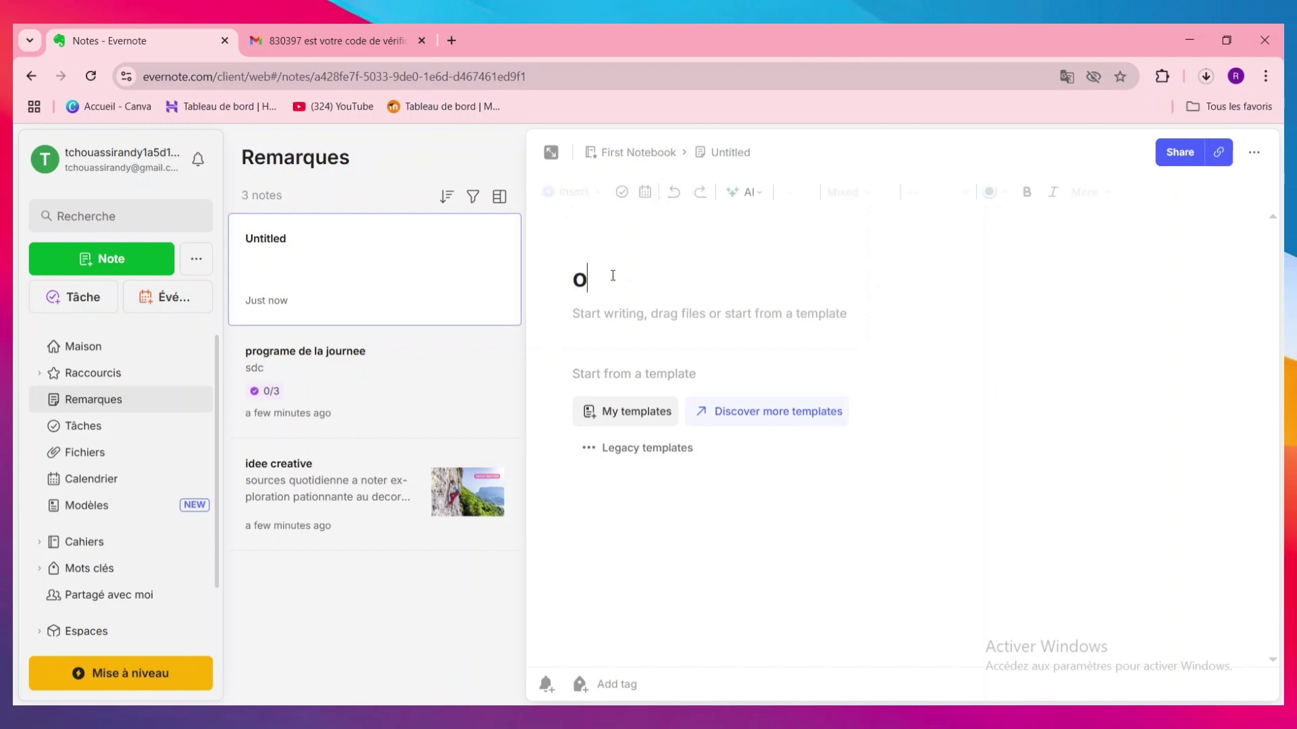
text(bjecti f de travail)
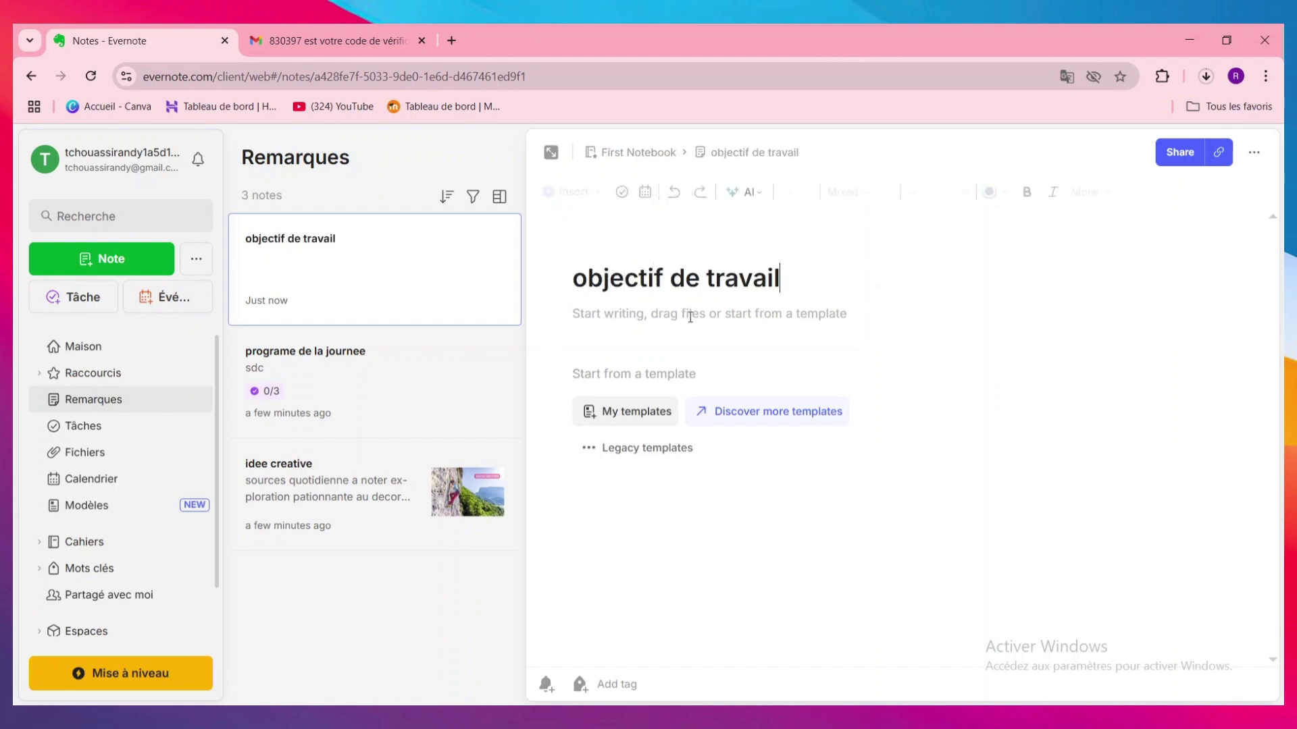
click(677, 322)
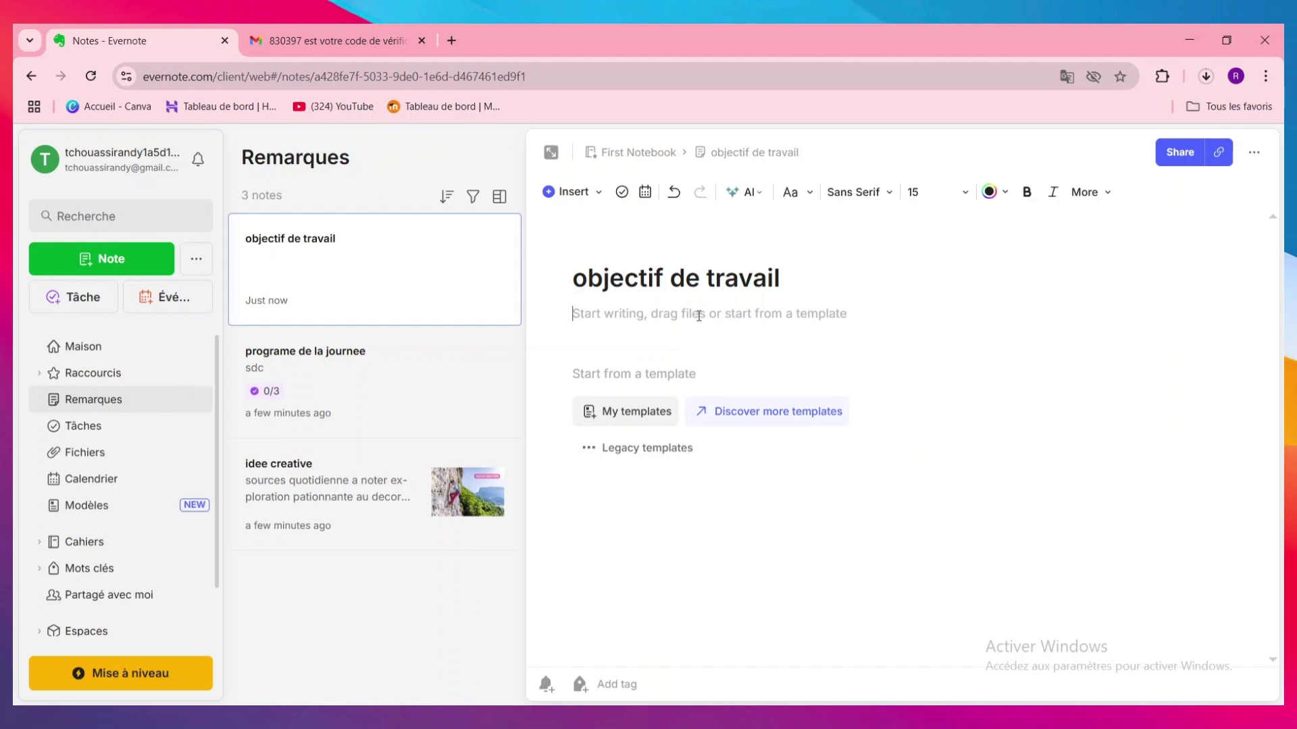
text(gggdt)
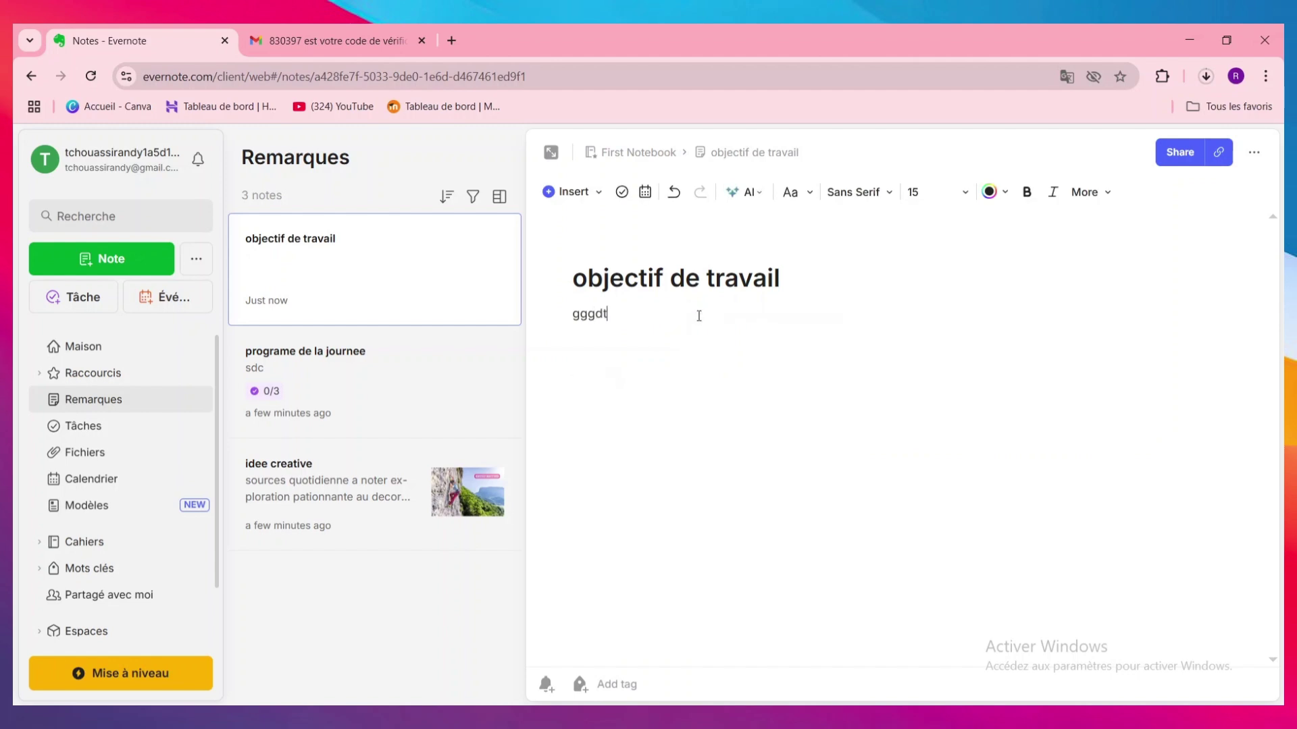
Step: Insert a task on a new line below the body text of the "objectif de travail" note
key(Return)
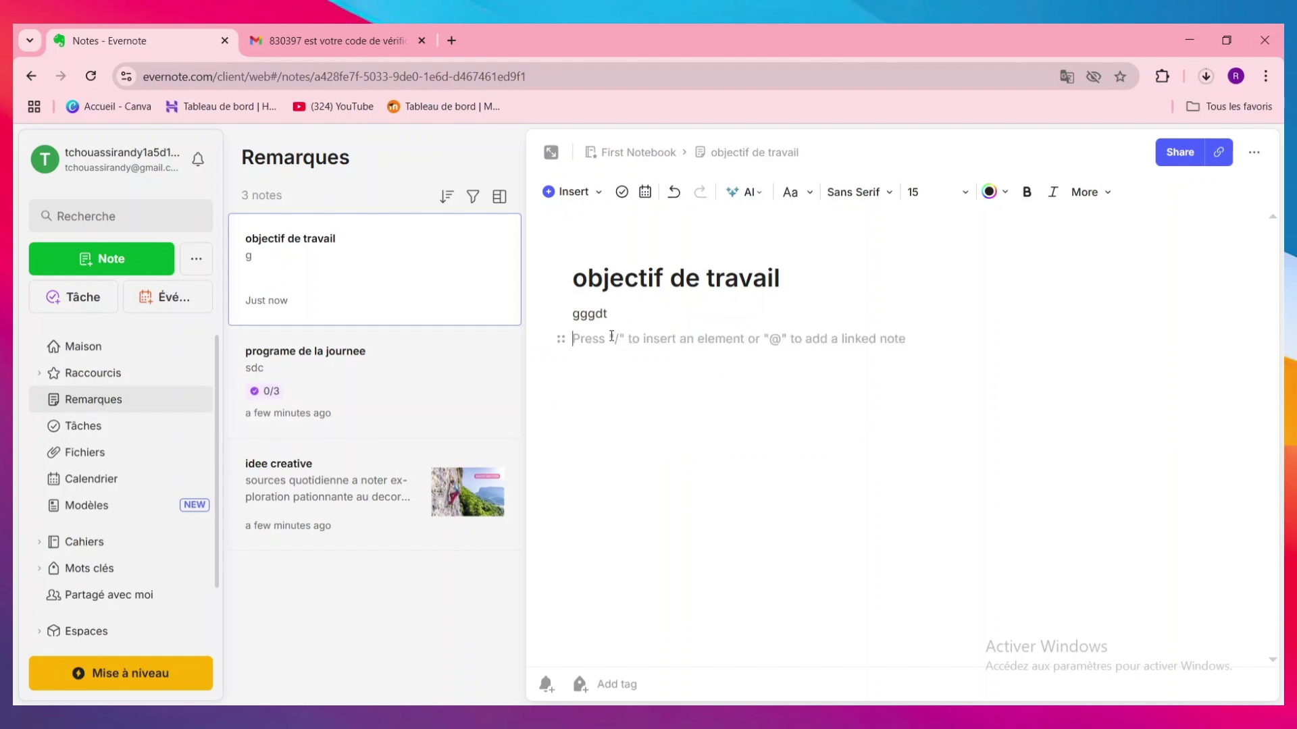
text(/)
scroll(669, 486, down, 2)
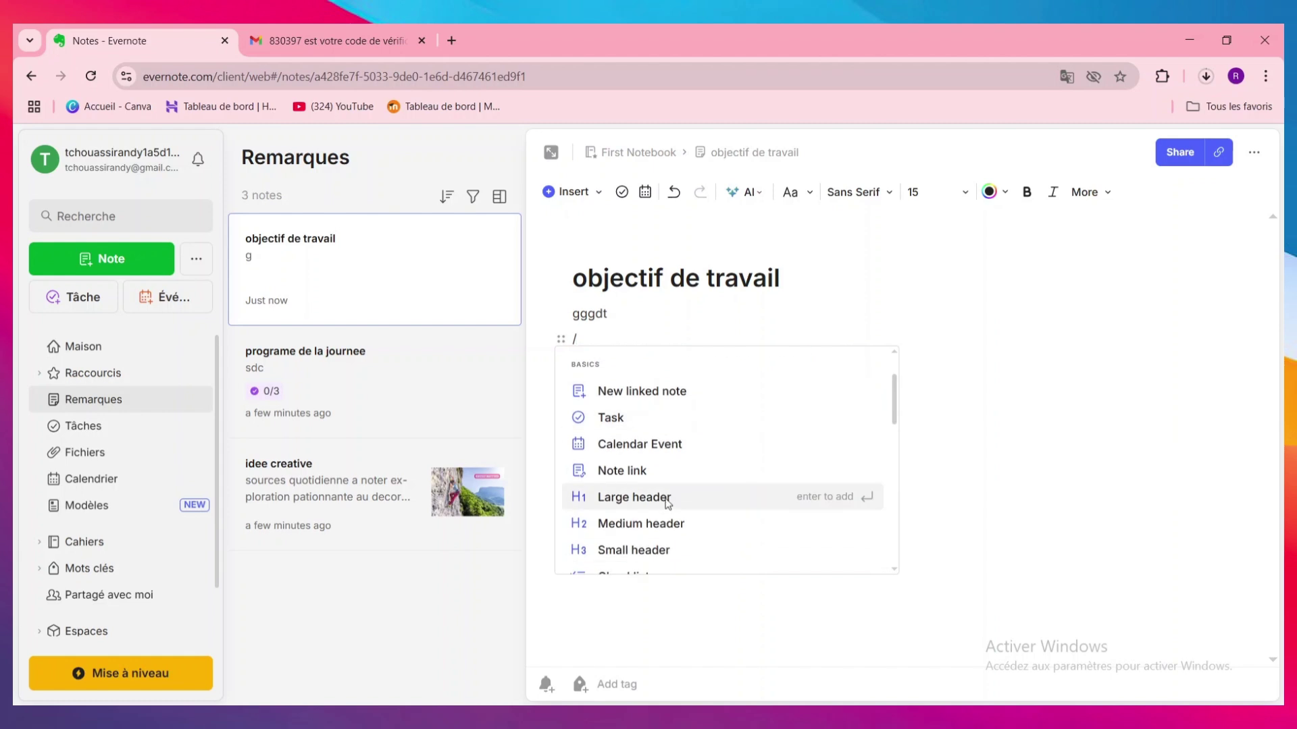
scroll(668, 503, down, 2)
scroll(662, 459, up, 2)
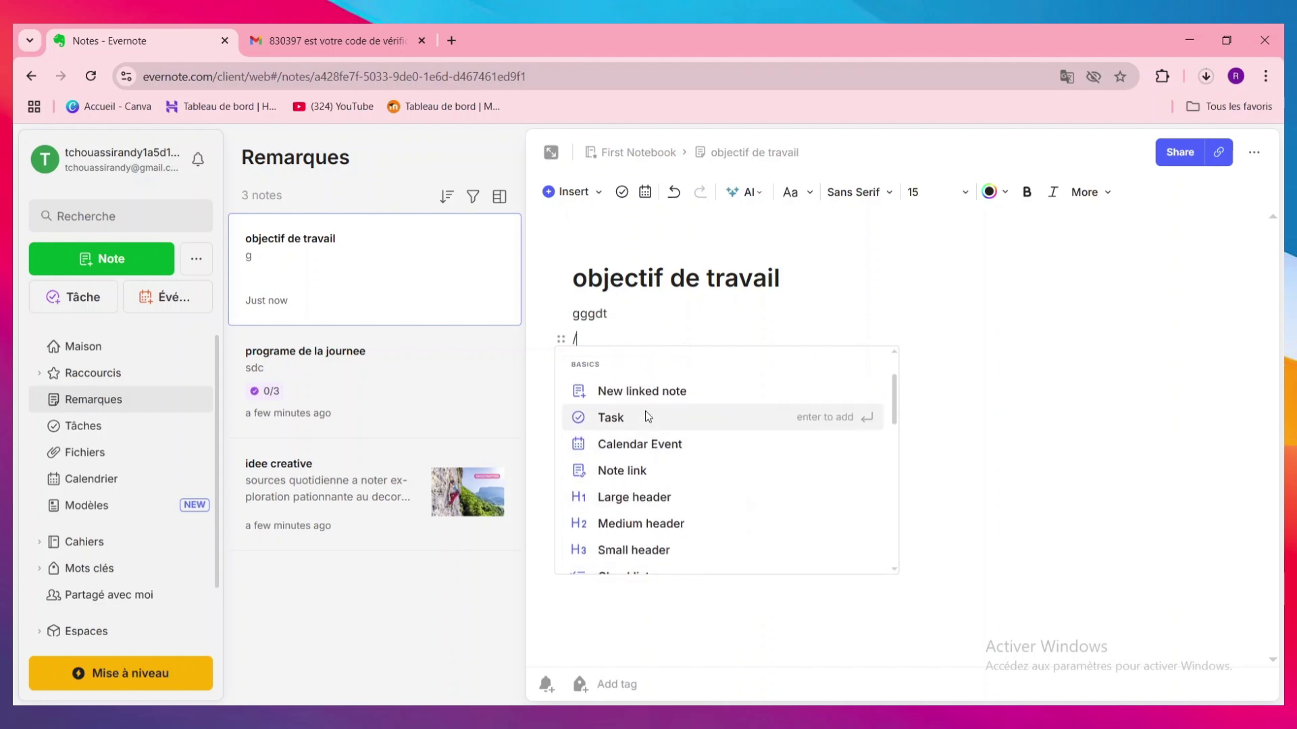
scroll(638, 439, down, 4)
scroll(637, 440, up, 5)
click(635, 416)
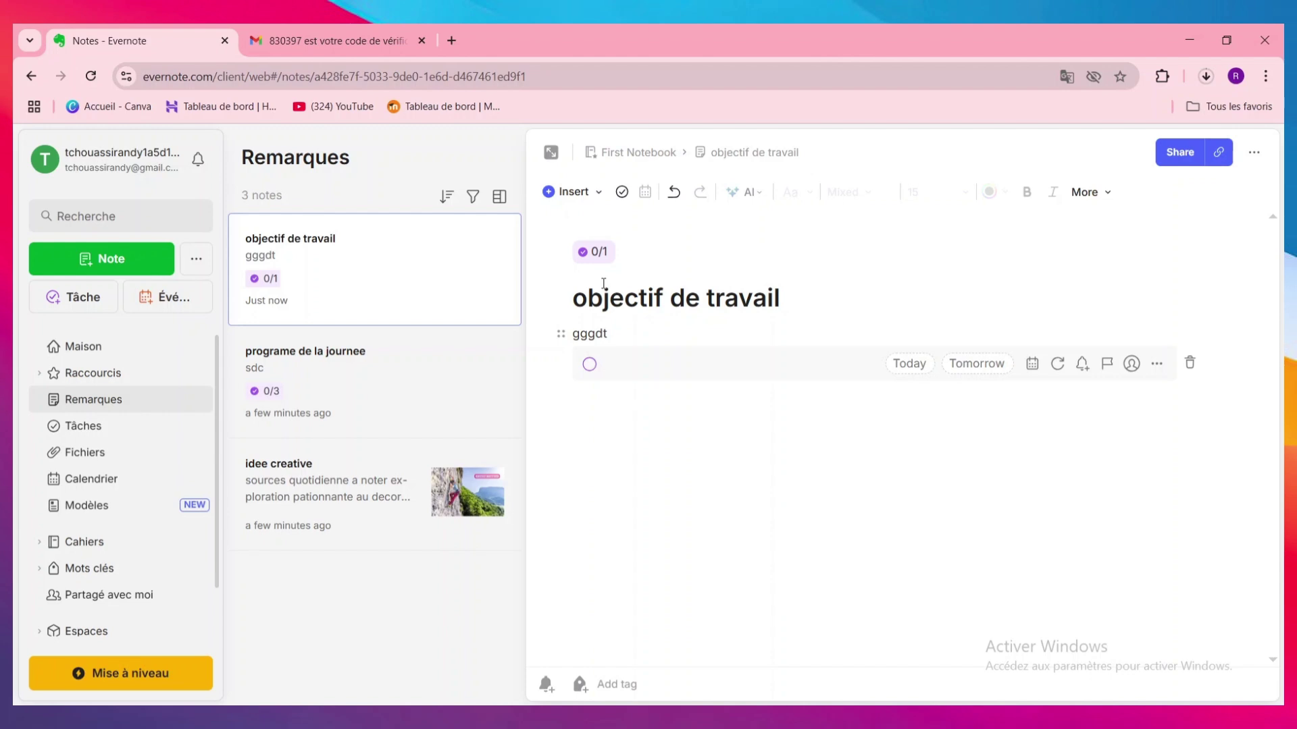
Step: Name the task "conception de design" and add two more tasks, "creation du design" and "montage du desige"
text(conception de design)
key(Return)
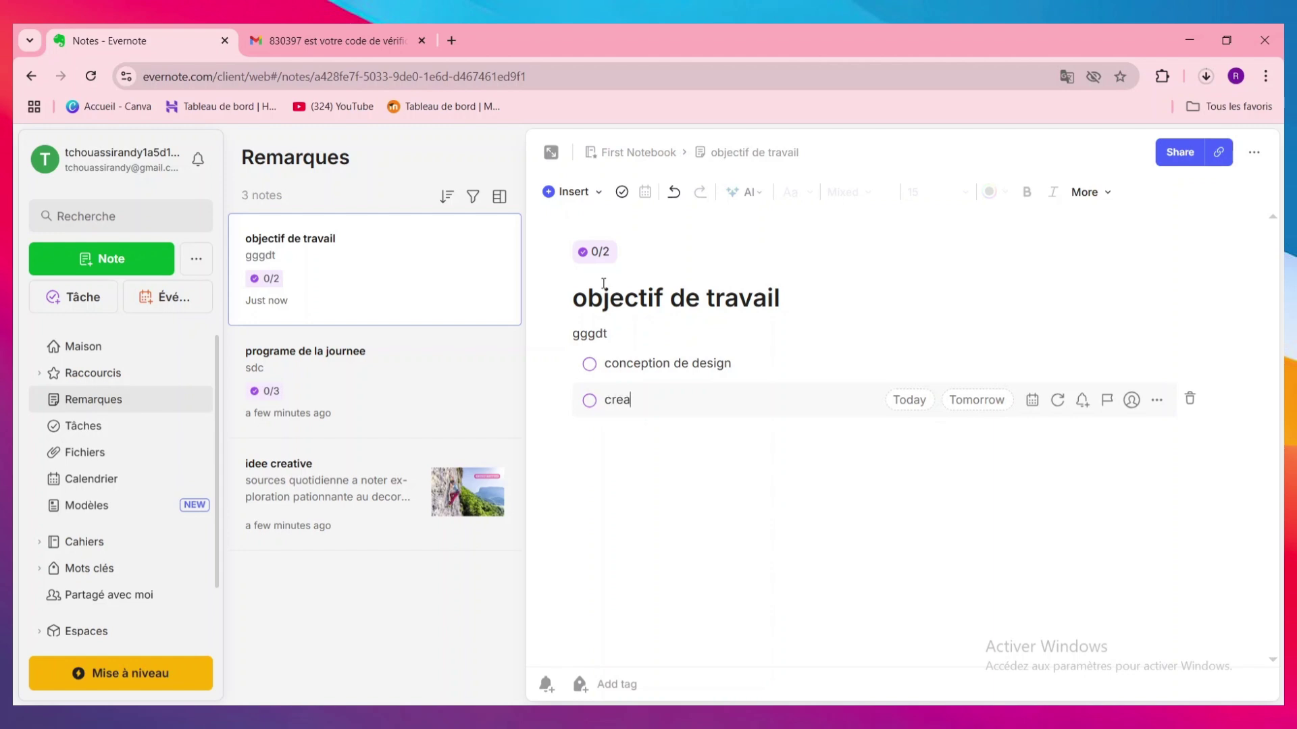
text(creation du design)
key(Return)
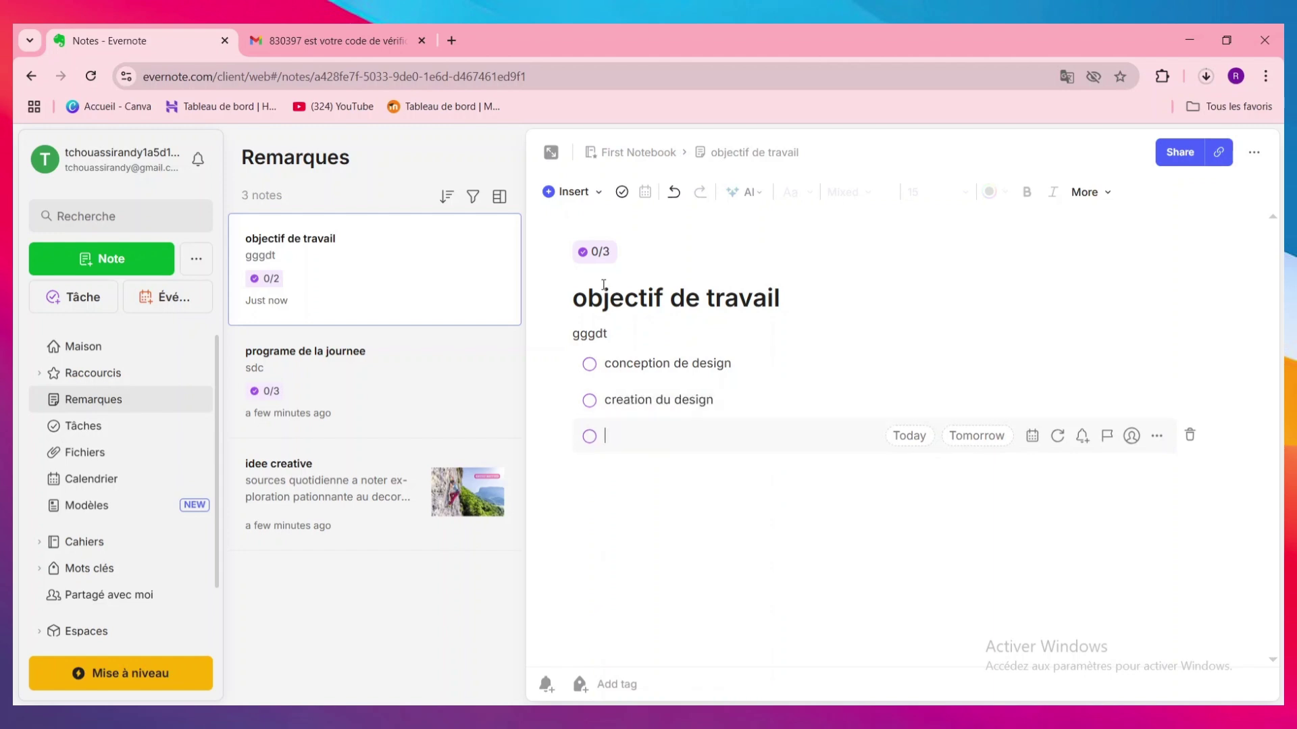
text(montage du  desige)
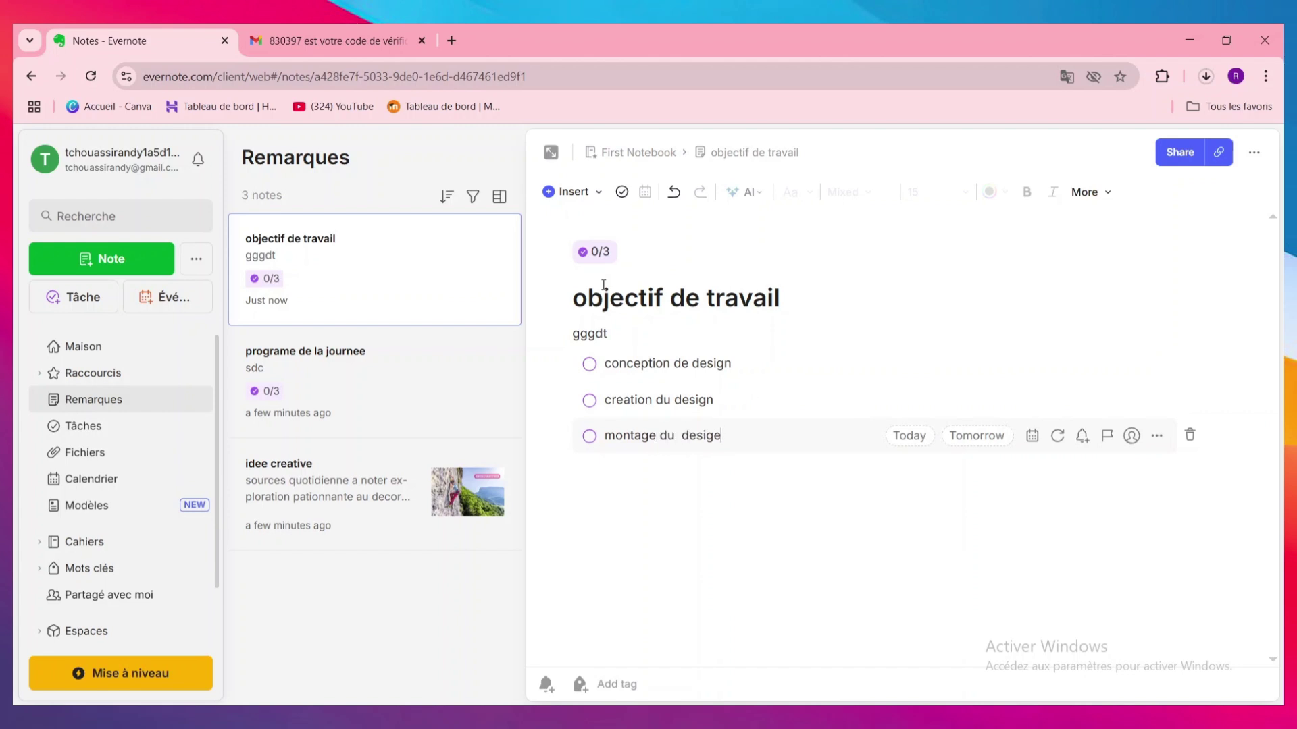
Step: Give the "conception de design" task high priority and a due date of today, and mark it as completed
click(770, 377)
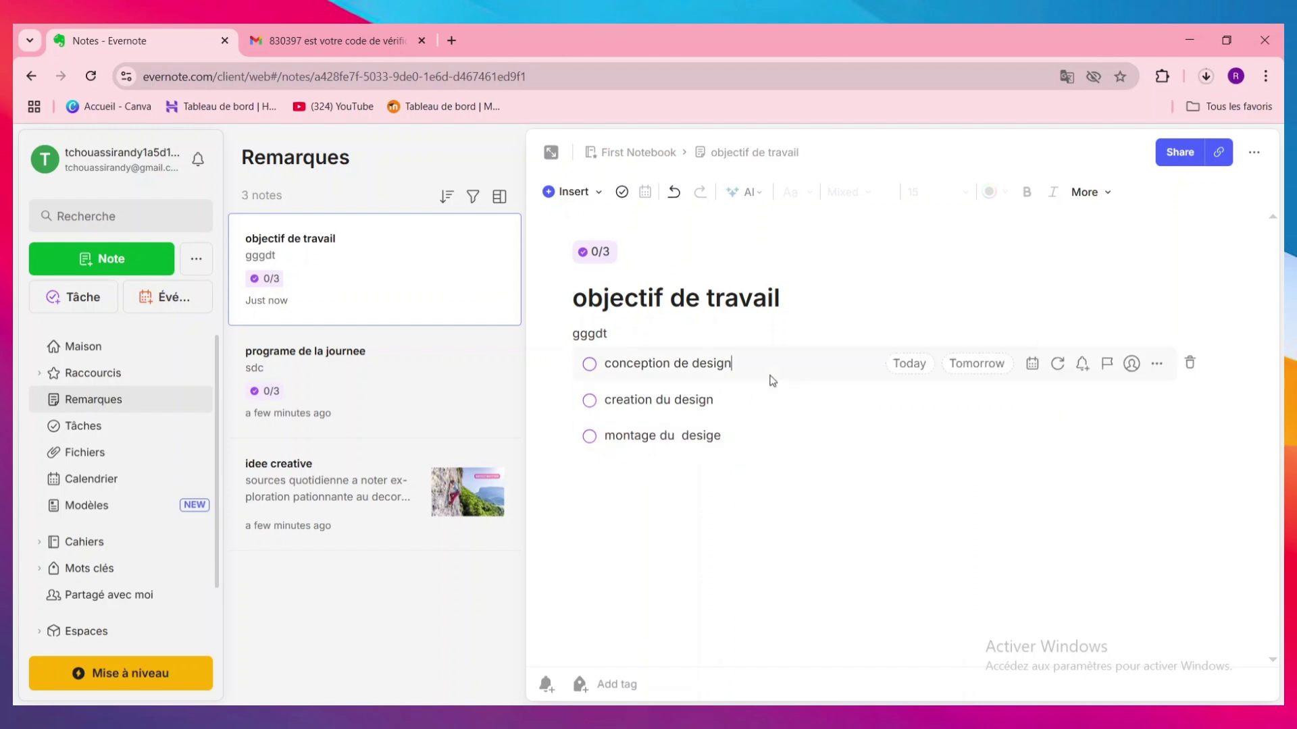
click(1155, 366)
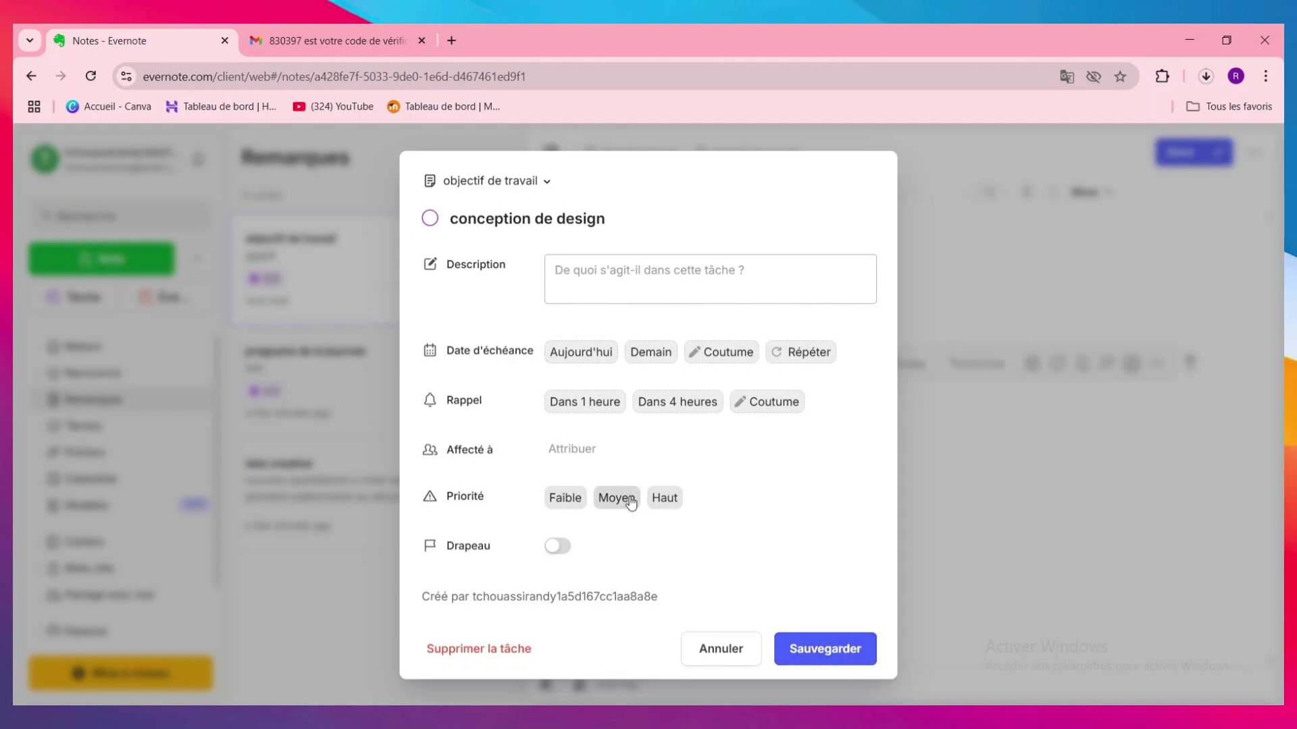
click(665, 498)
click(584, 451)
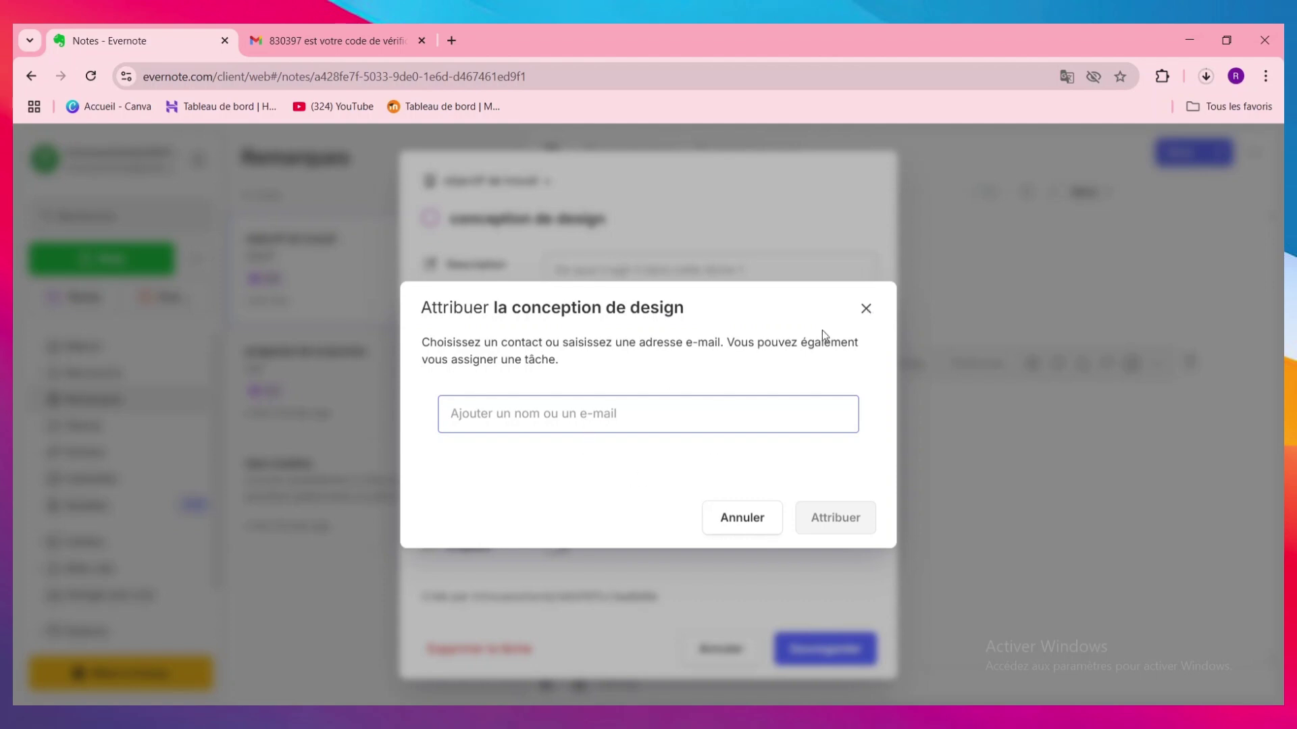
click(865, 308)
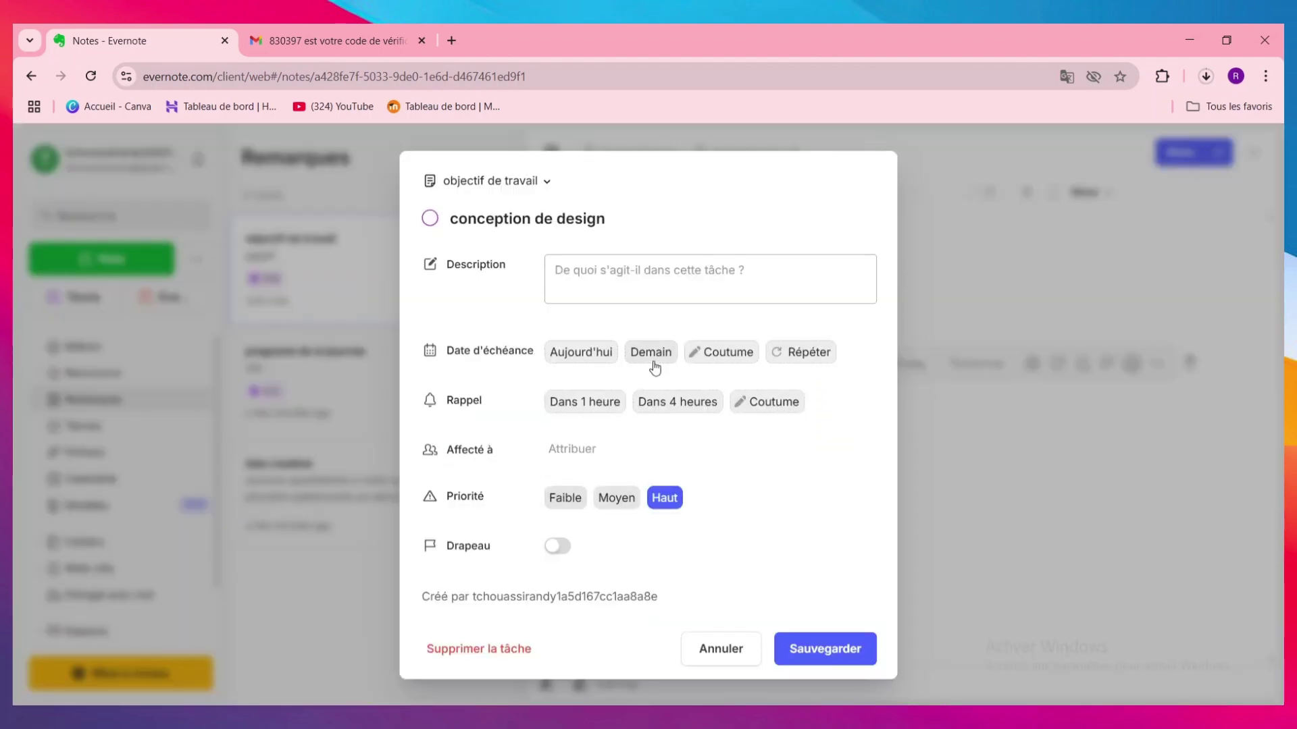
click(602, 358)
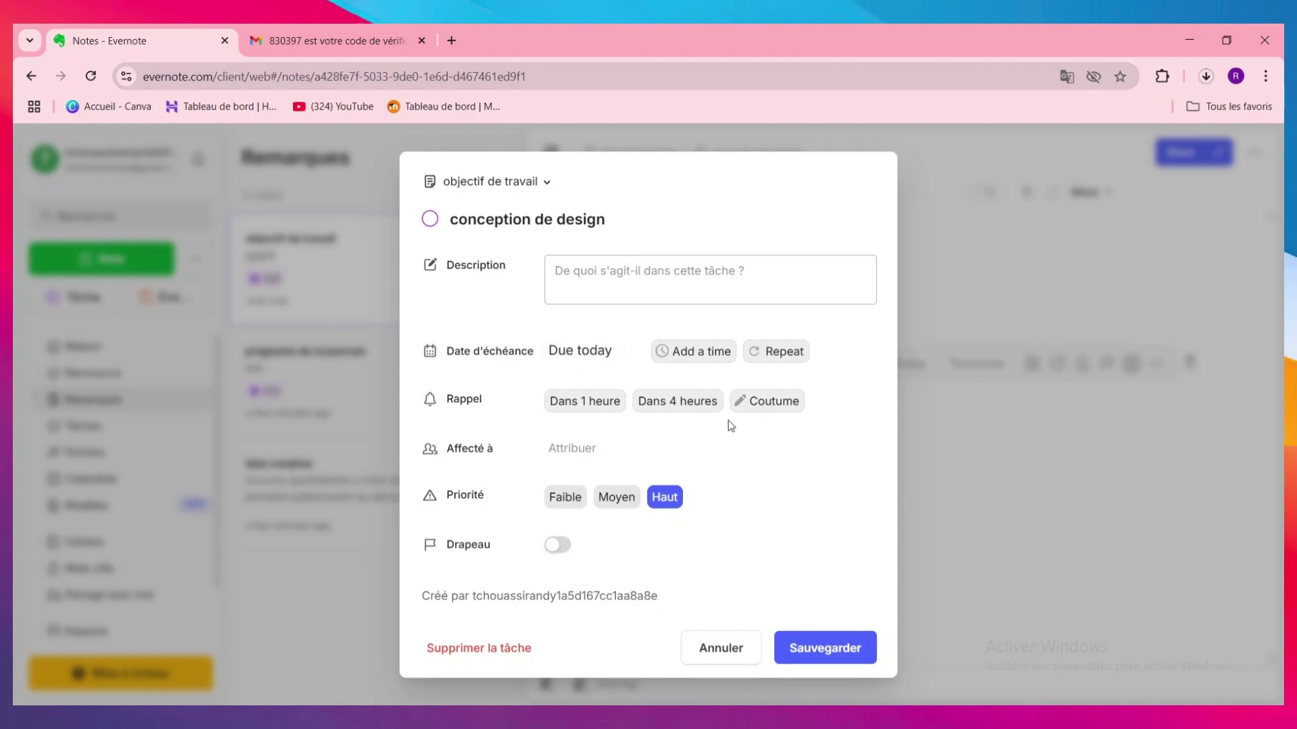
click(833, 650)
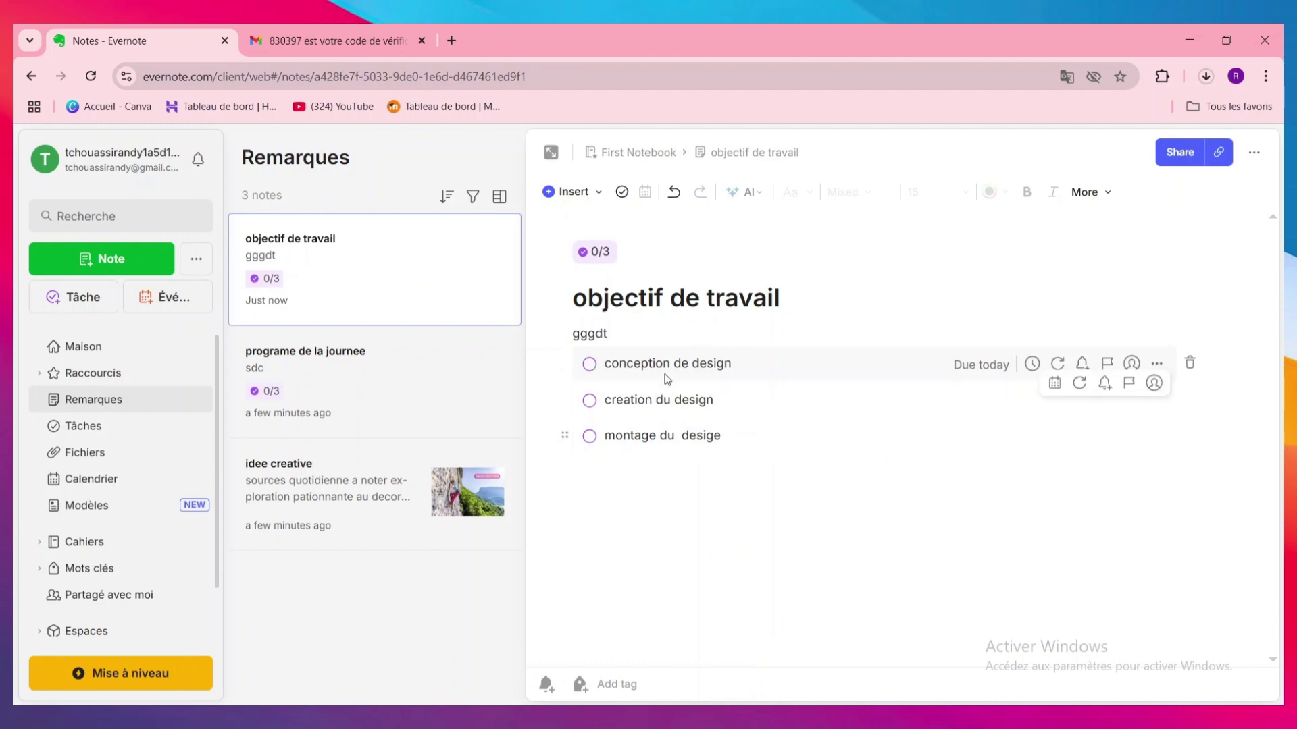
click(589, 364)
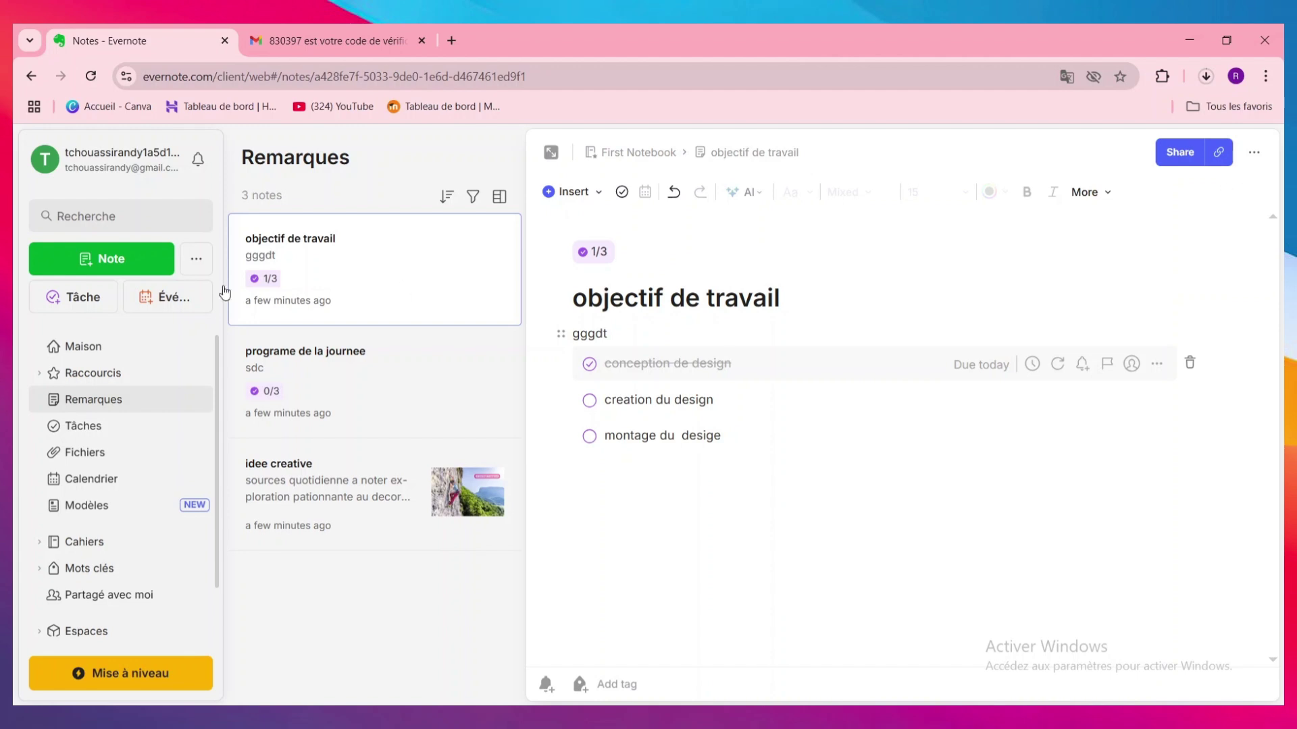
Step: View the stored files and look through the shortcuts with their recent notes and the remaining navigation entries
click(128, 450)
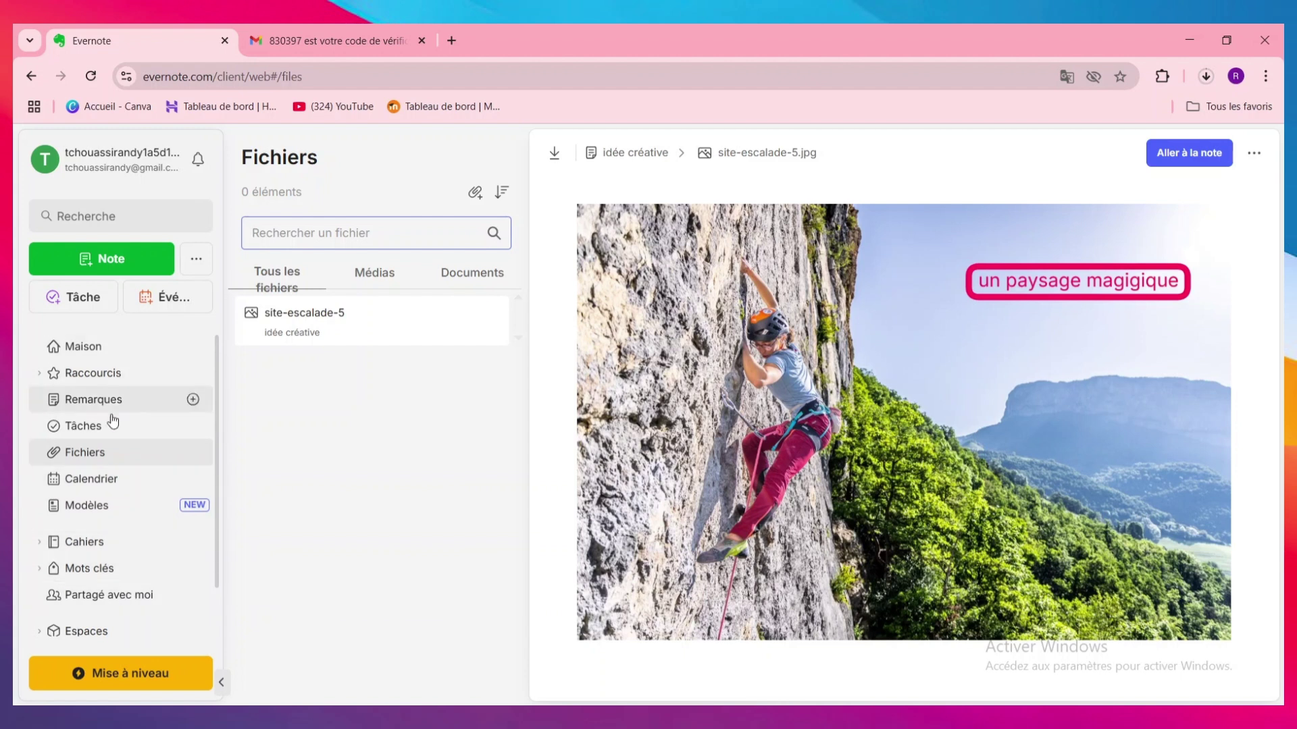
click(135, 389)
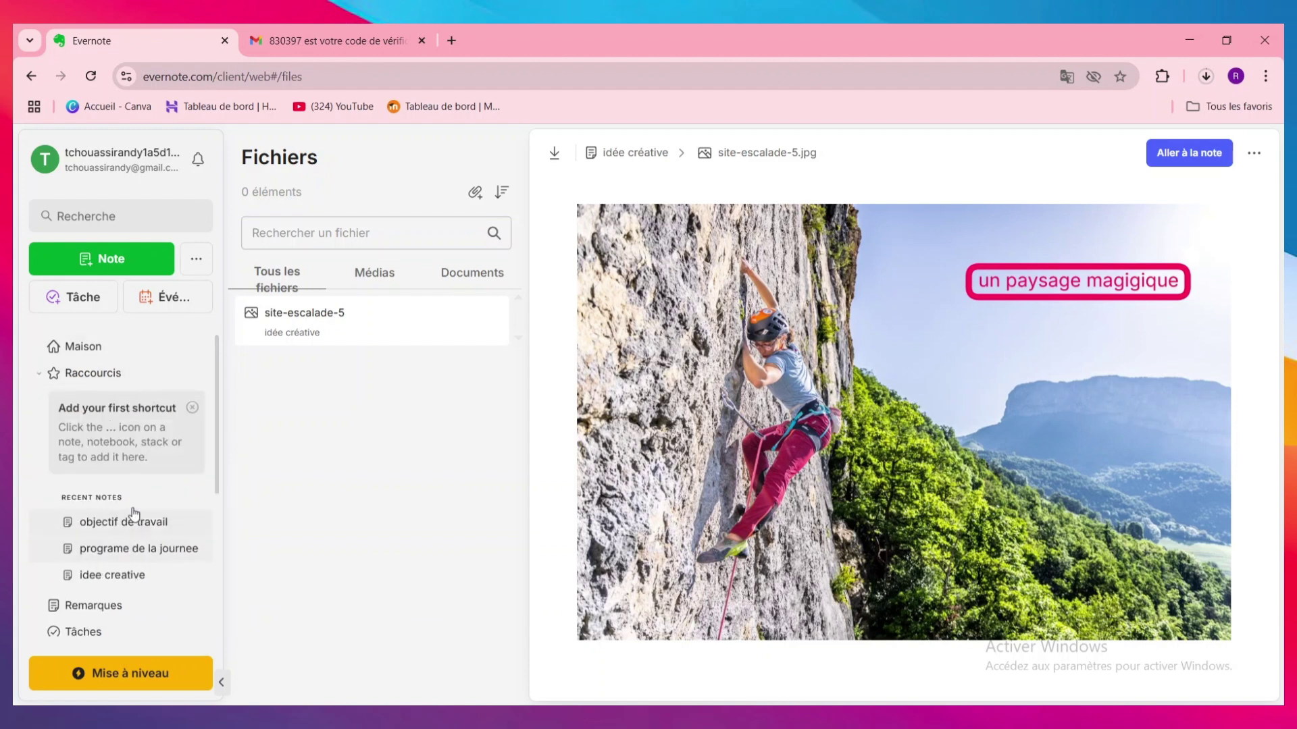
scroll(129, 518, down, 1)
scroll(165, 495, down, 3)
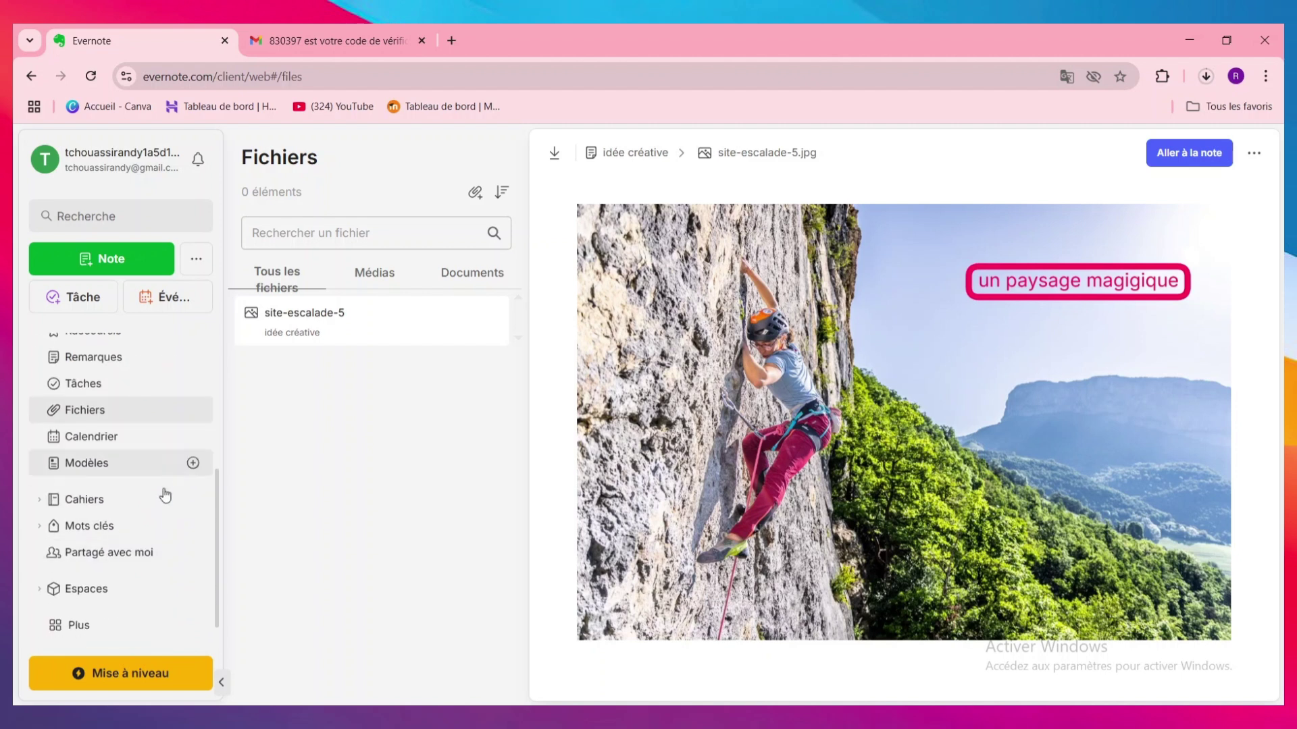